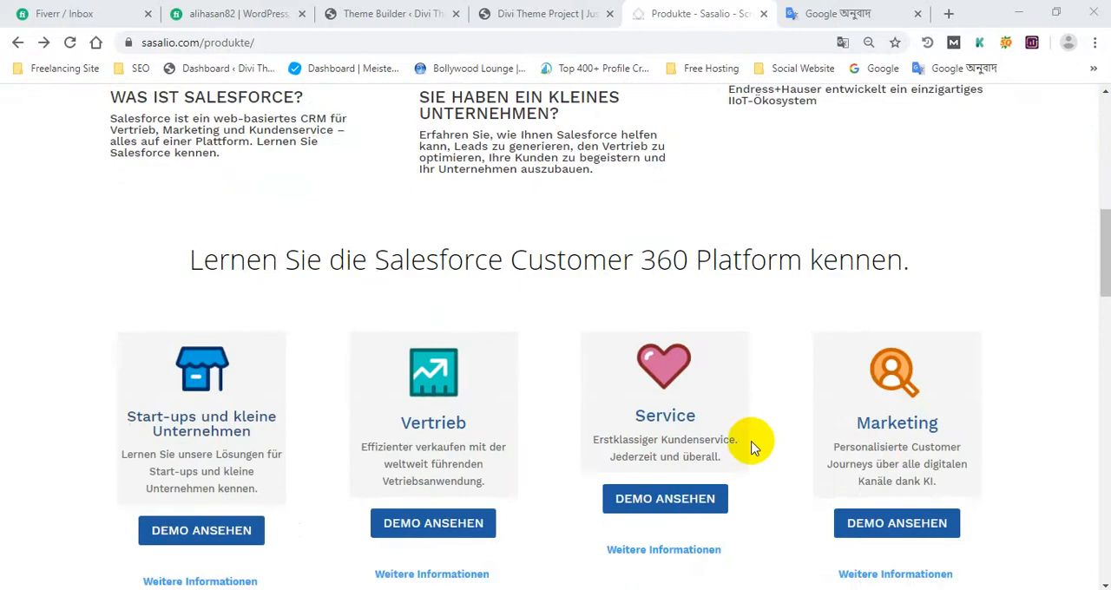
Step: Look over the Sasalio Produkte page, from the hero banner through the product cards to the "Entdecken Sie" section
scroll(763, 448, "up", 5)
scroll(78, 339, "down", 4)
scroll(100, 346, "down", 8)
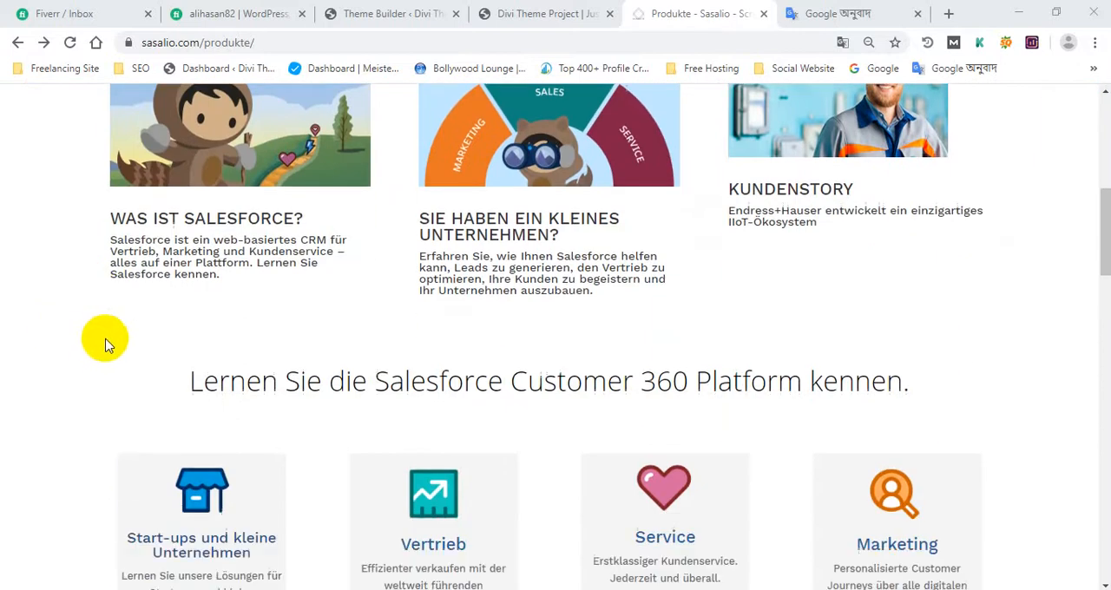
scroll(318, 355, "down", 5)
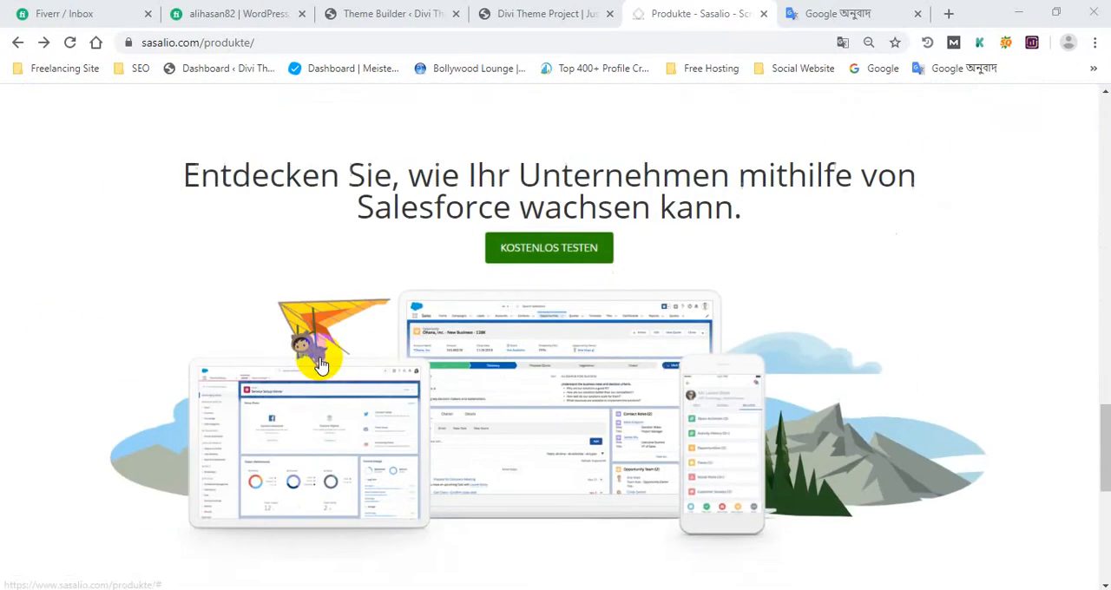
scroll(409, 426, "up", 5)
scroll(415, 424, "up", 12)
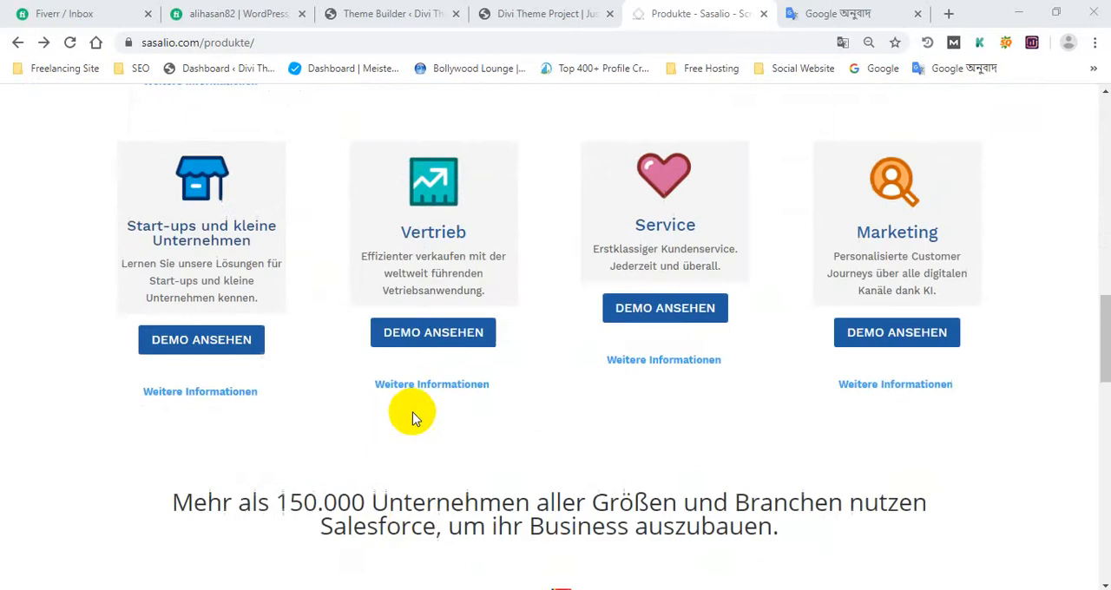
scroll(421, 389, "up", 5)
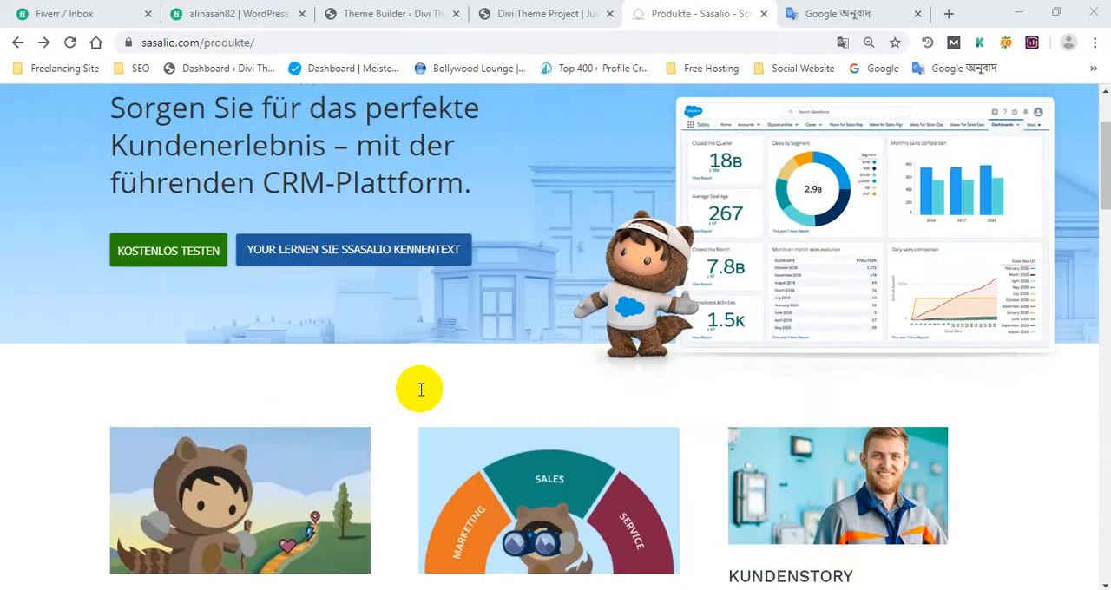
scroll(404, 377, "down", 5)
scroll(241, 330, "up", 2)
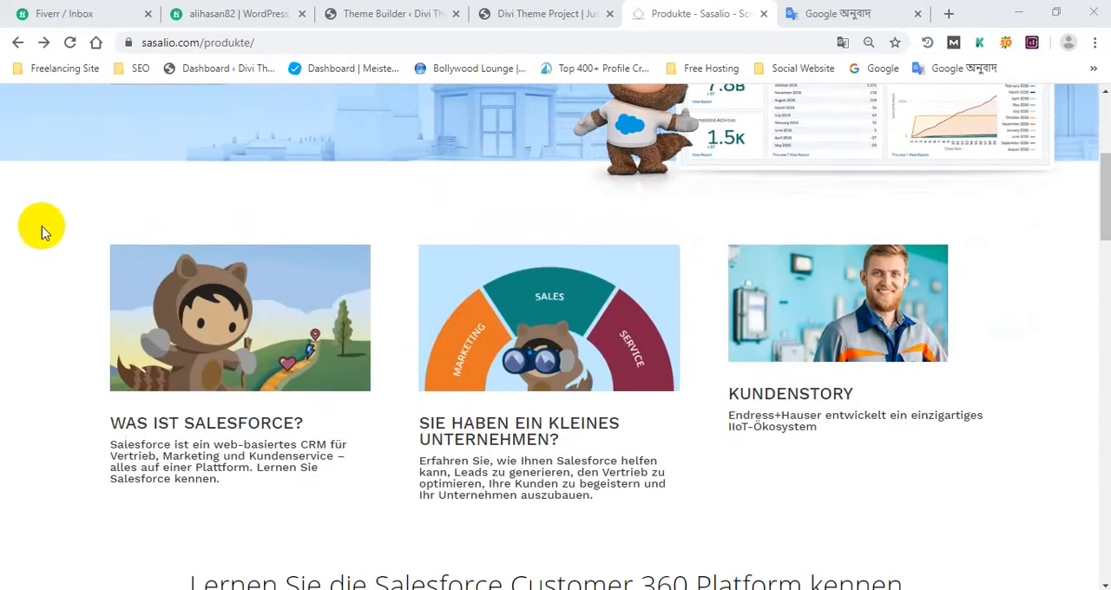
Step: Examine the three-column image and text section below the hero banner on the Produkte page, highlighting its content
left_click_drag(40, 231, 776, 469)
left_click(1051, 409)
left_click_drag(1015, 462, 60, 315)
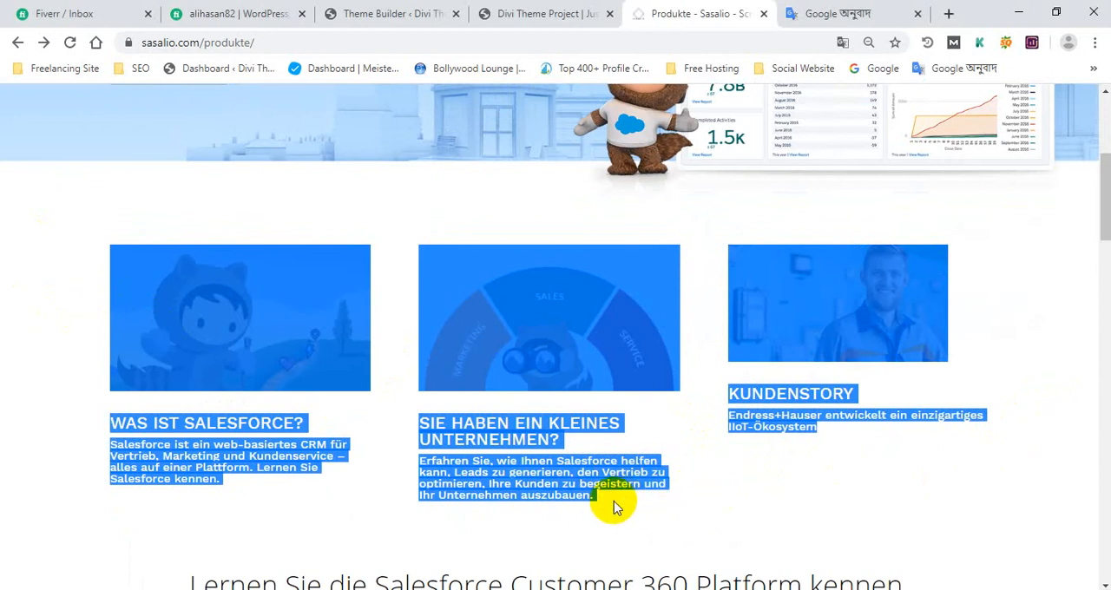
left_click(772, 512)
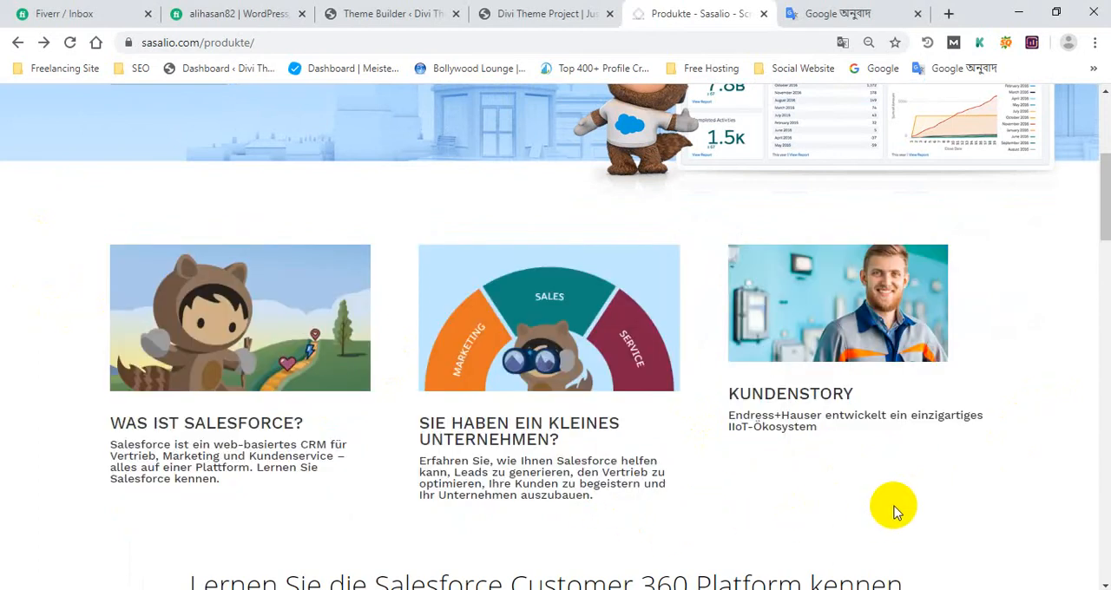
scroll(473, 372, "down", 3)
scroll(471, 370, "up", 4)
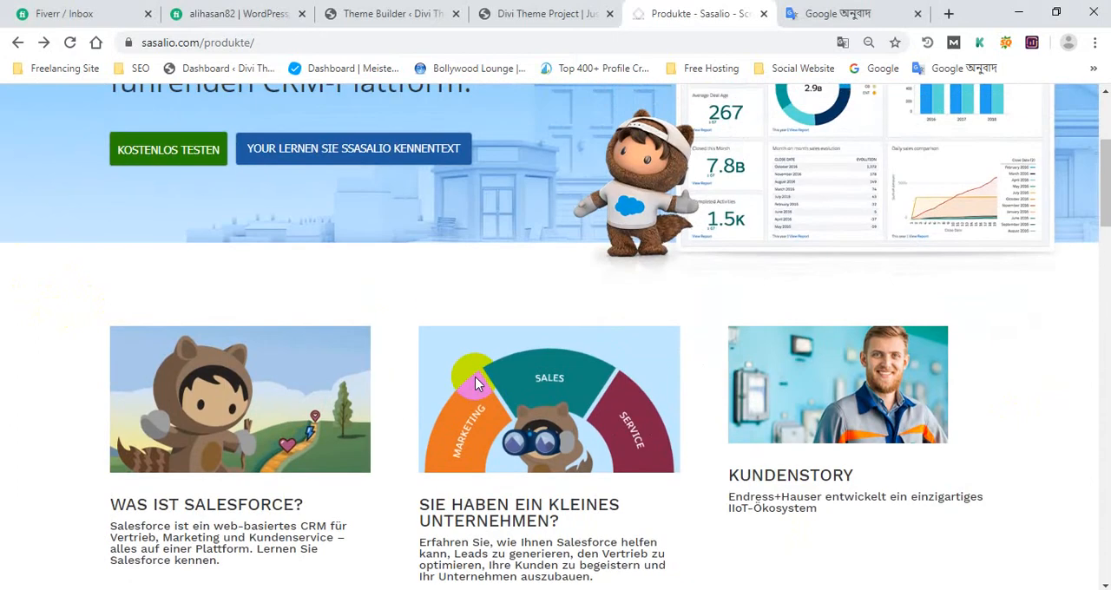
Step: Review the full Produkte page from its header and hero down to the footer links
scroll(479, 373, "up", 3)
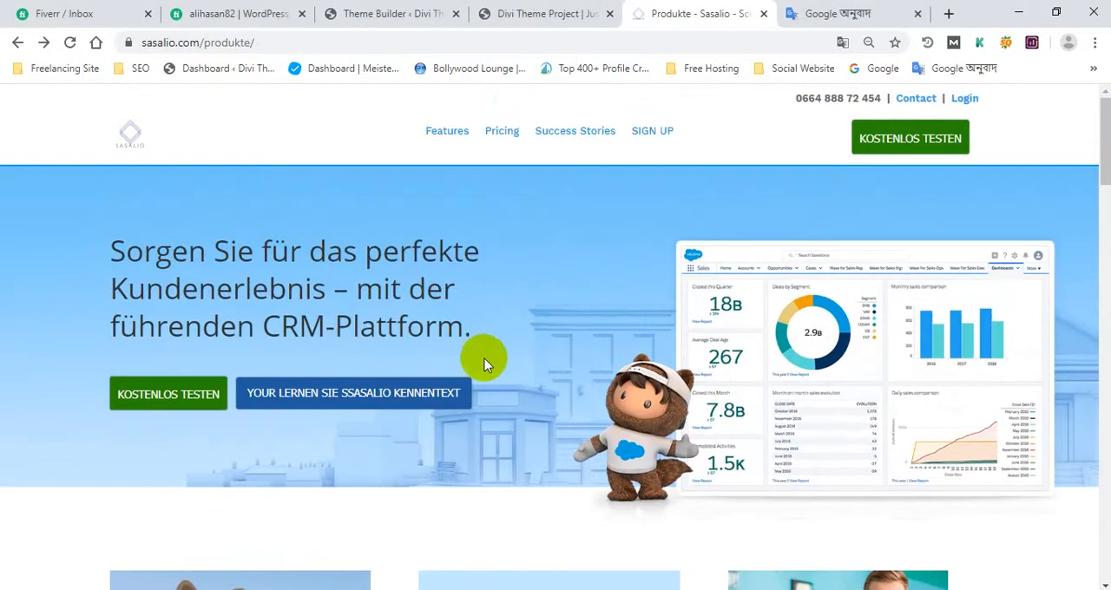
scroll(484, 359, "down", 3)
scroll(485, 361, "down", 15)
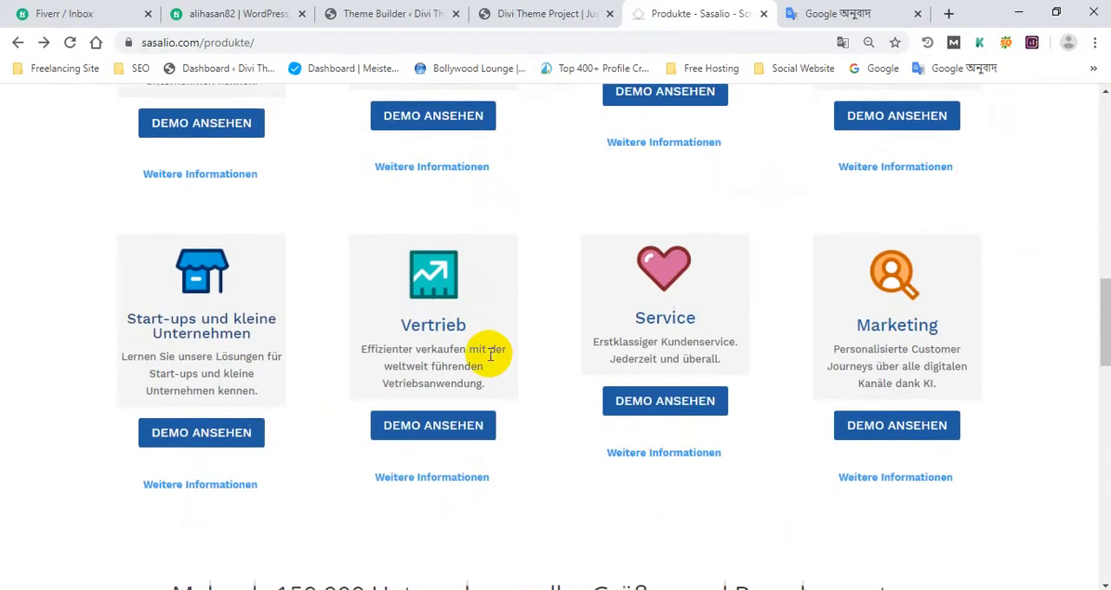
scroll(486, 355, "down", 7)
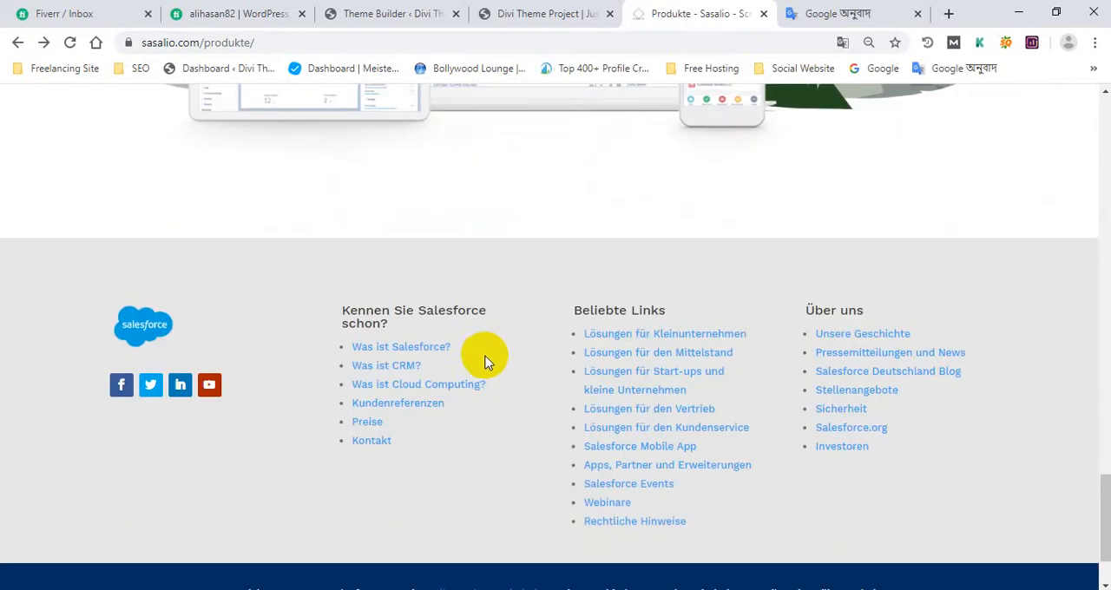
scroll(487, 366, "up", 8)
scroll(480, 369, "up", 12)
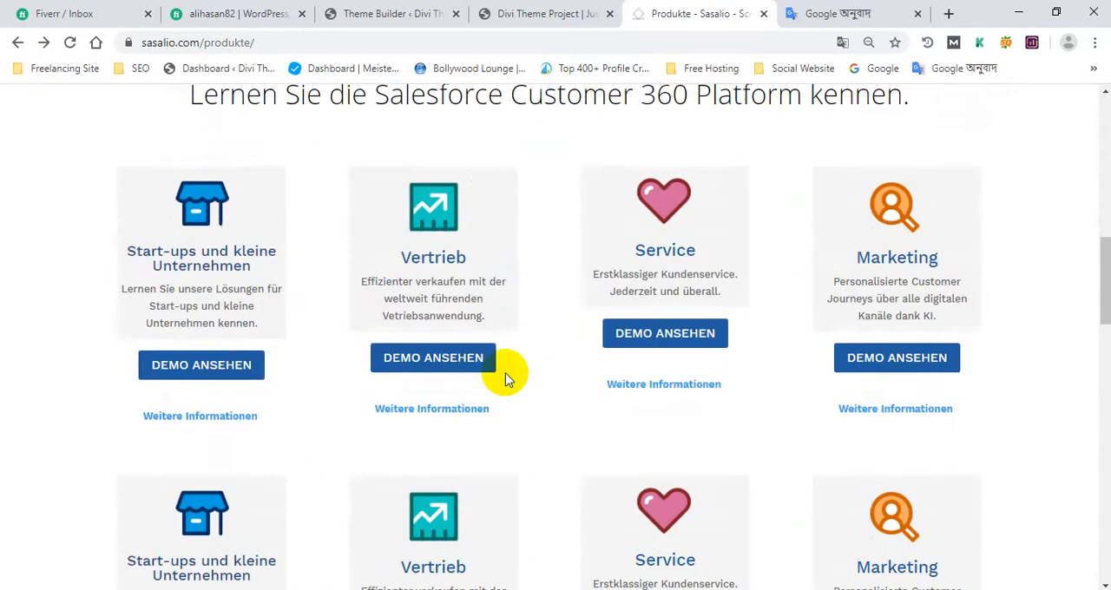
scroll(491, 415, "up", 3)
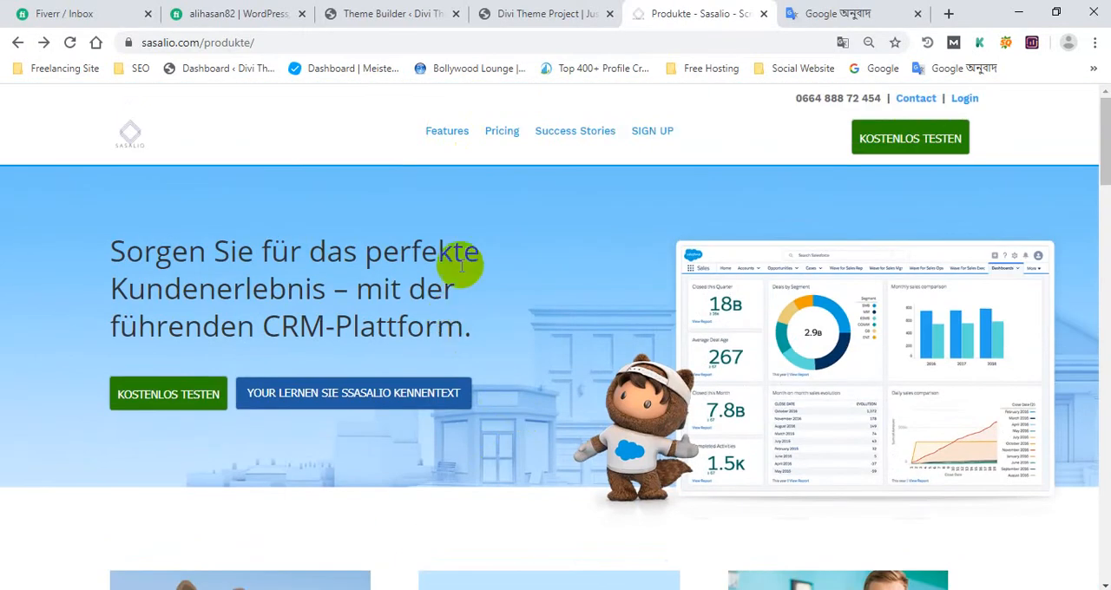
Step: Switch to the Divi Theme Project site and examine its address, header, hero and footer
left_click(559, 13)
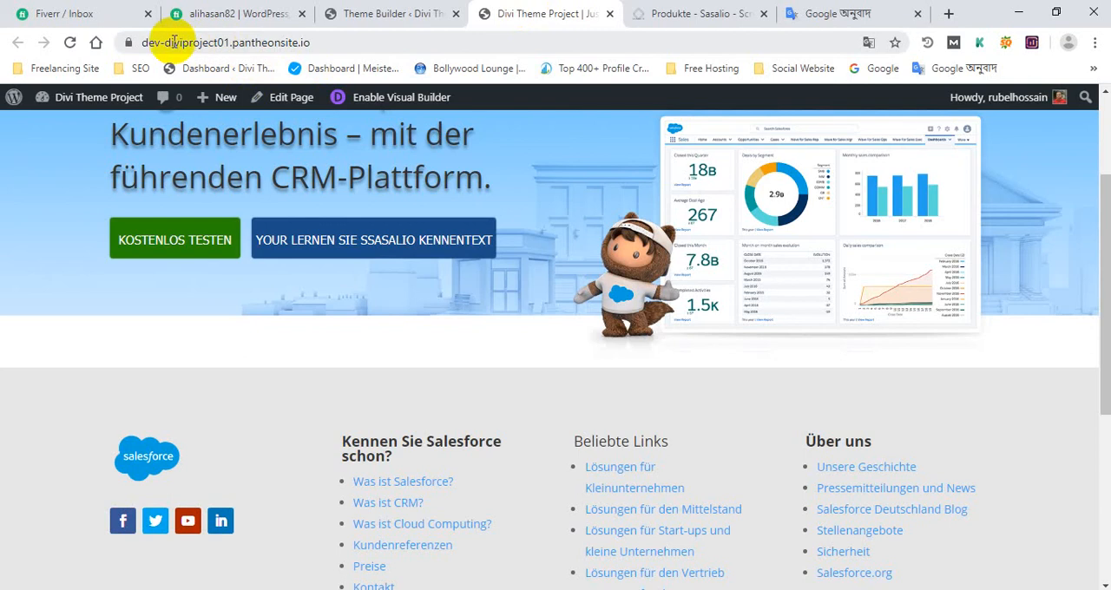
left_click_drag(173, 41, 197, 42)
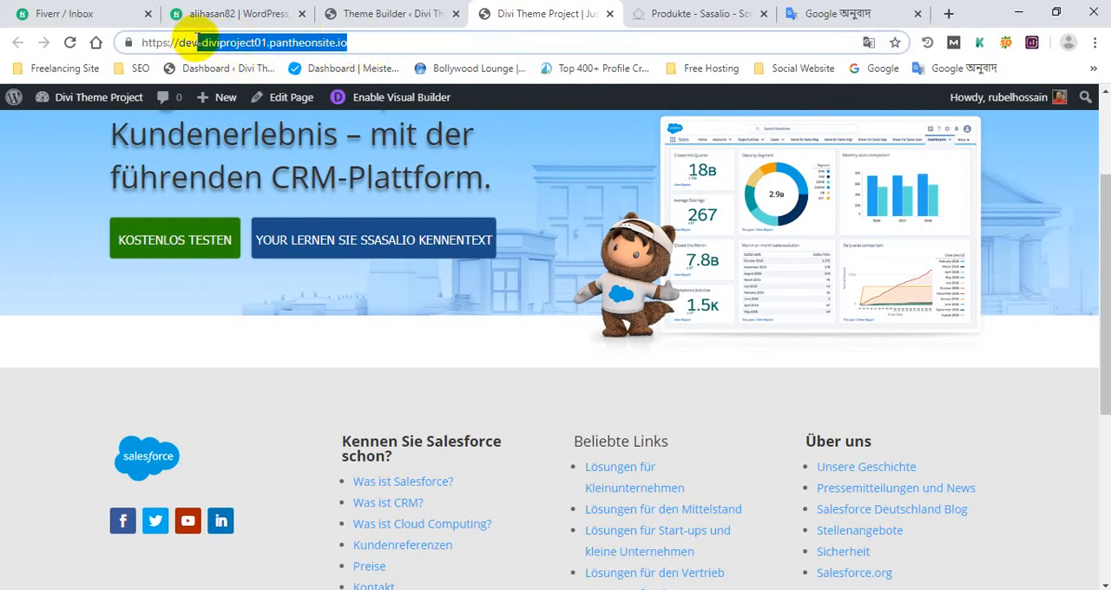
left_click(190, 39)
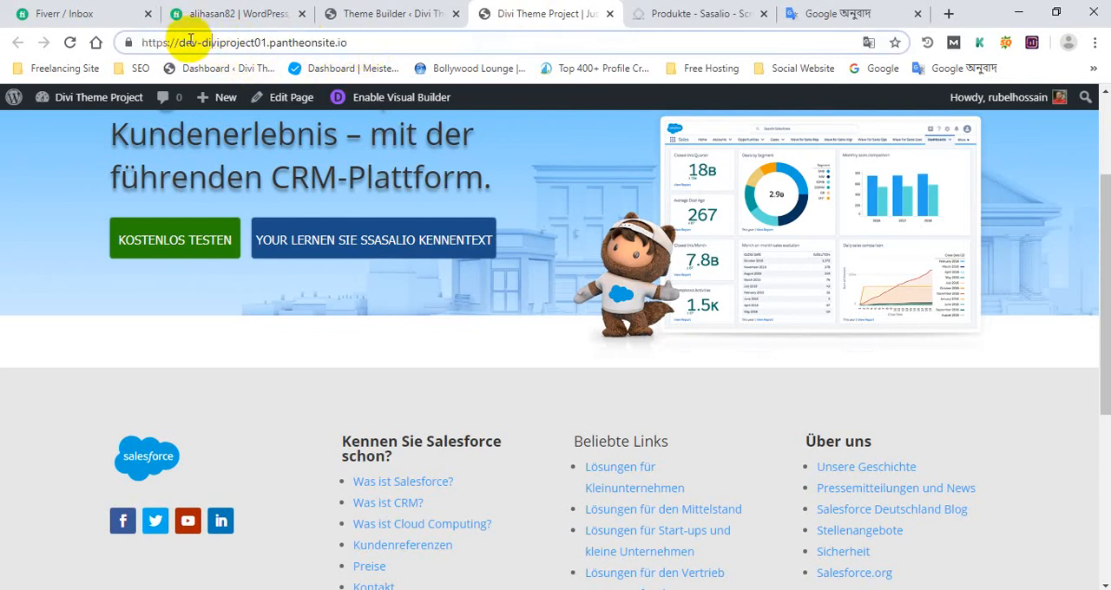
left_click_drag(179, 42, 327, 45)
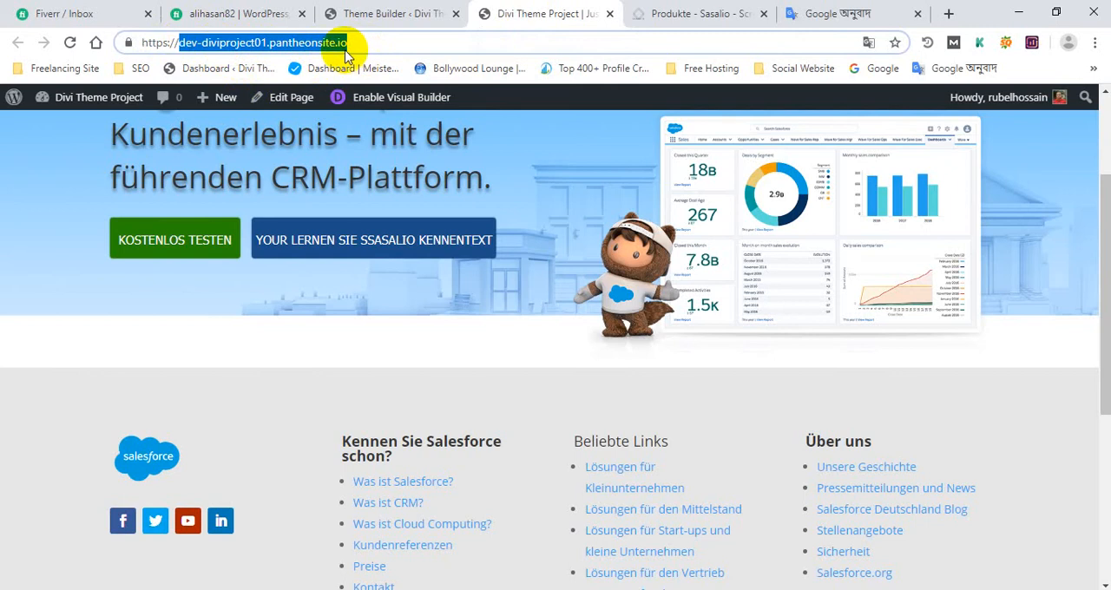
scroll(423, 195, "up", 3)
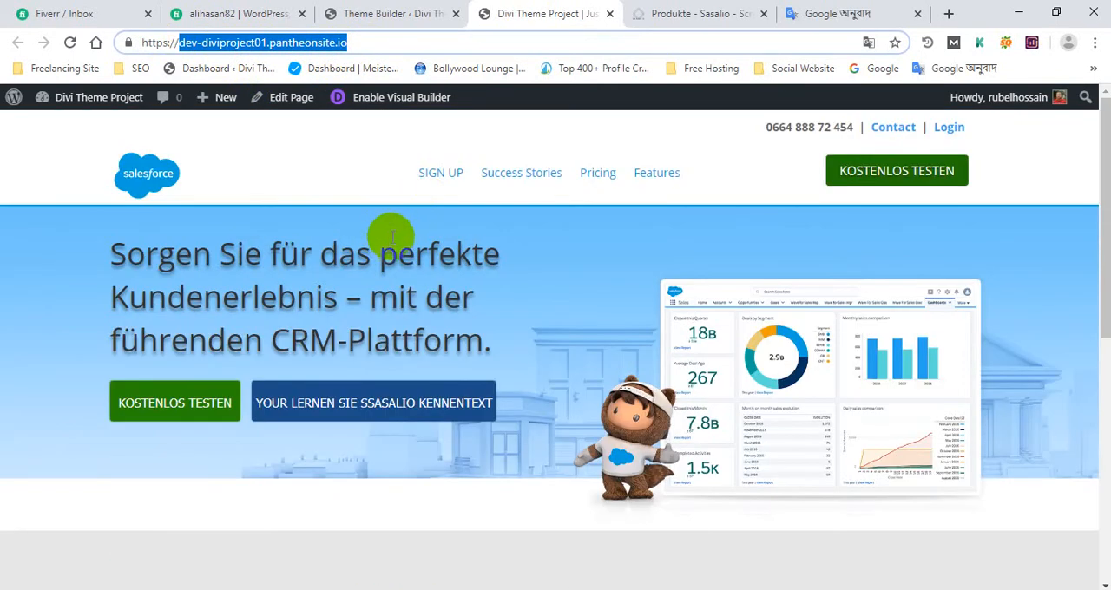
left_click(362, 43)
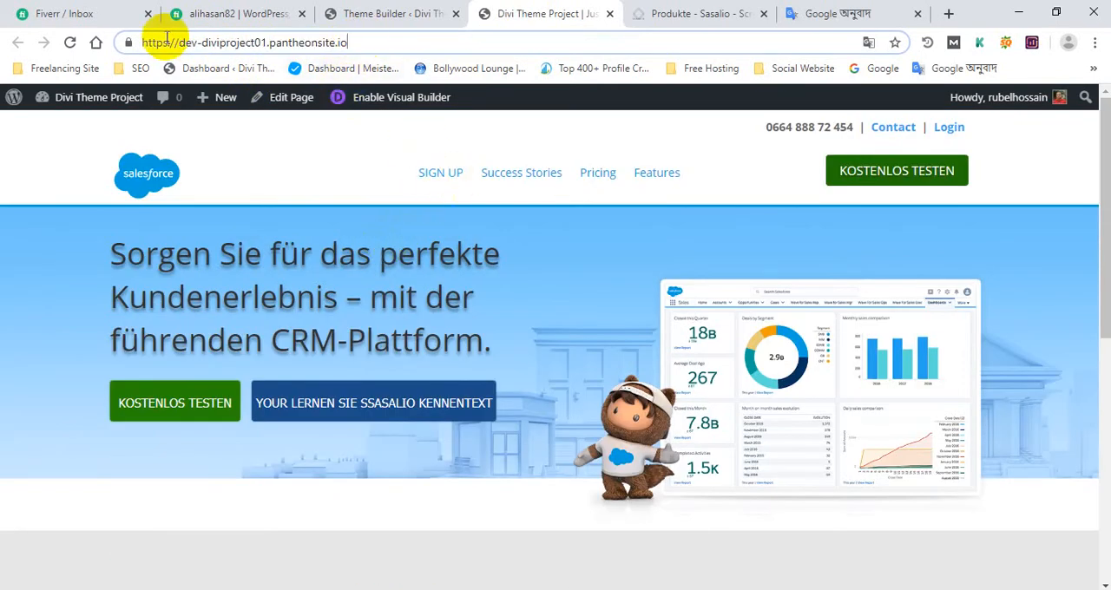
left_click_drag(146, 42, 379, 56)
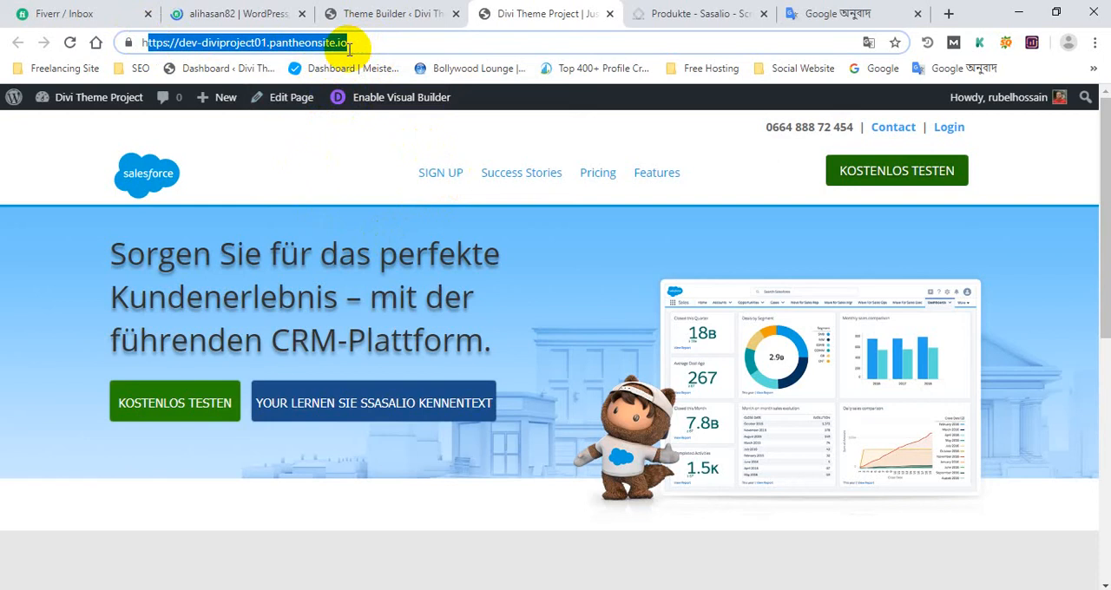
scroll(272, 293, "down", 6)
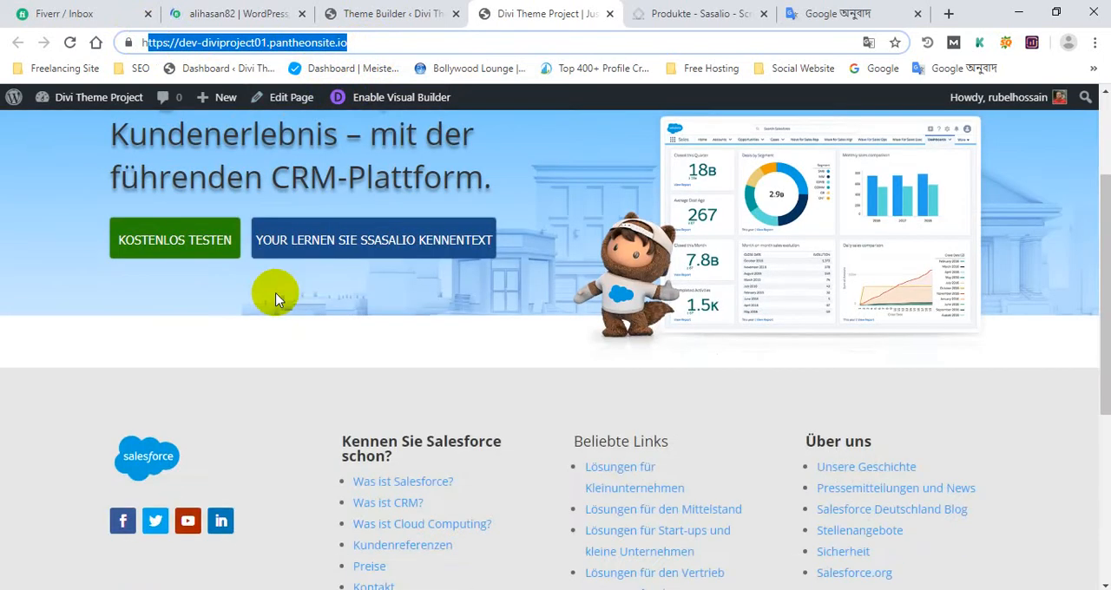
scroll(253, 282, "up", 3)
scroll(253, 282, "up", 3)
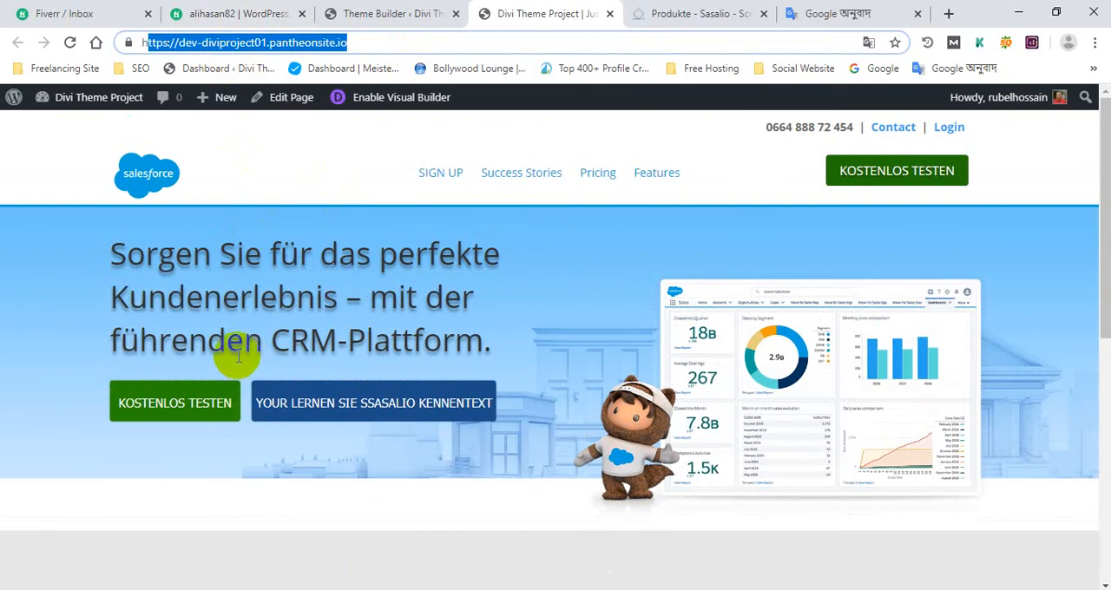
left_click(146, 45)
left_click_drag(135, 45, 167, 48)
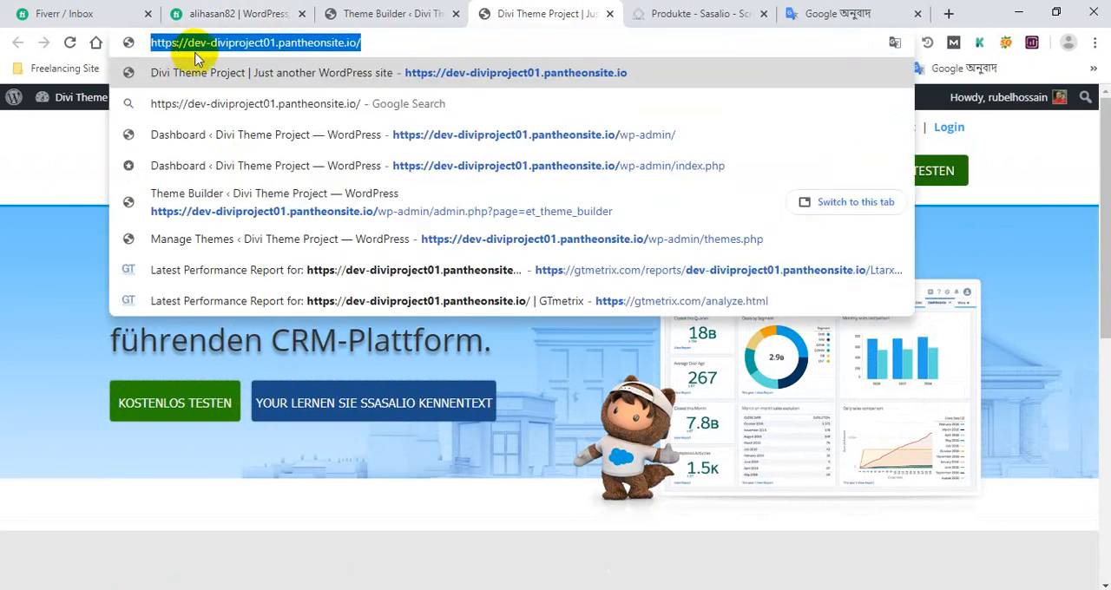
left_click(400, 468)
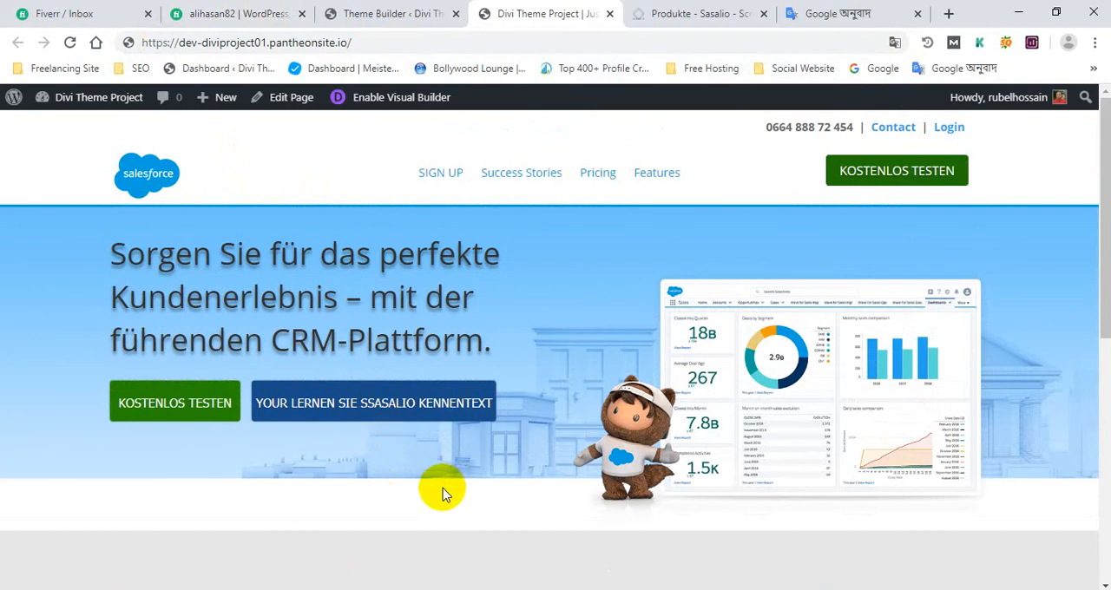
left_click(355, 42)
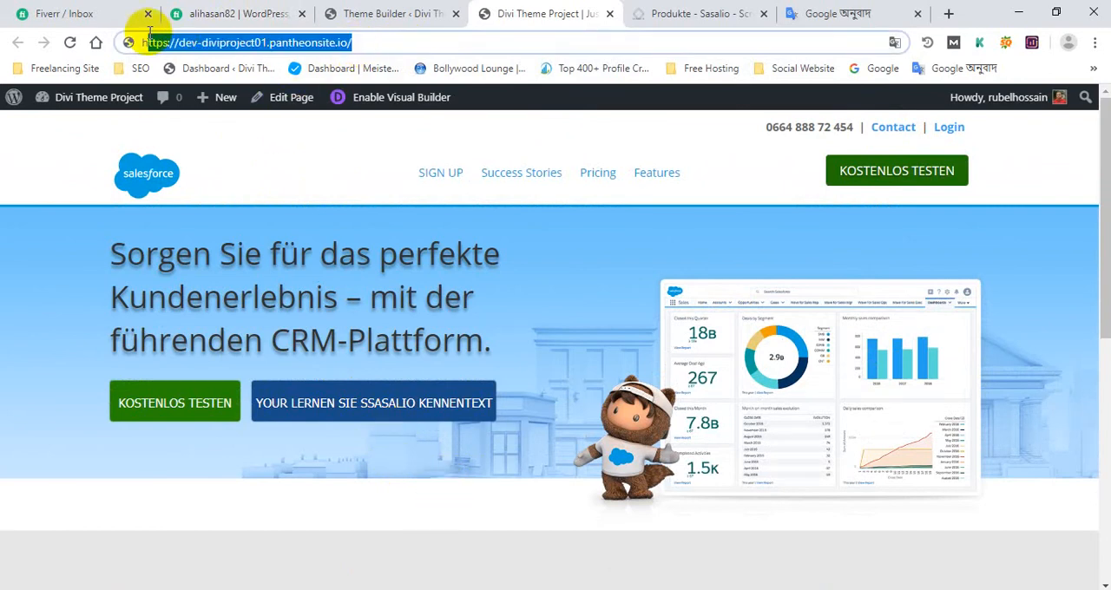
scroll(368, 285, "down", 10)
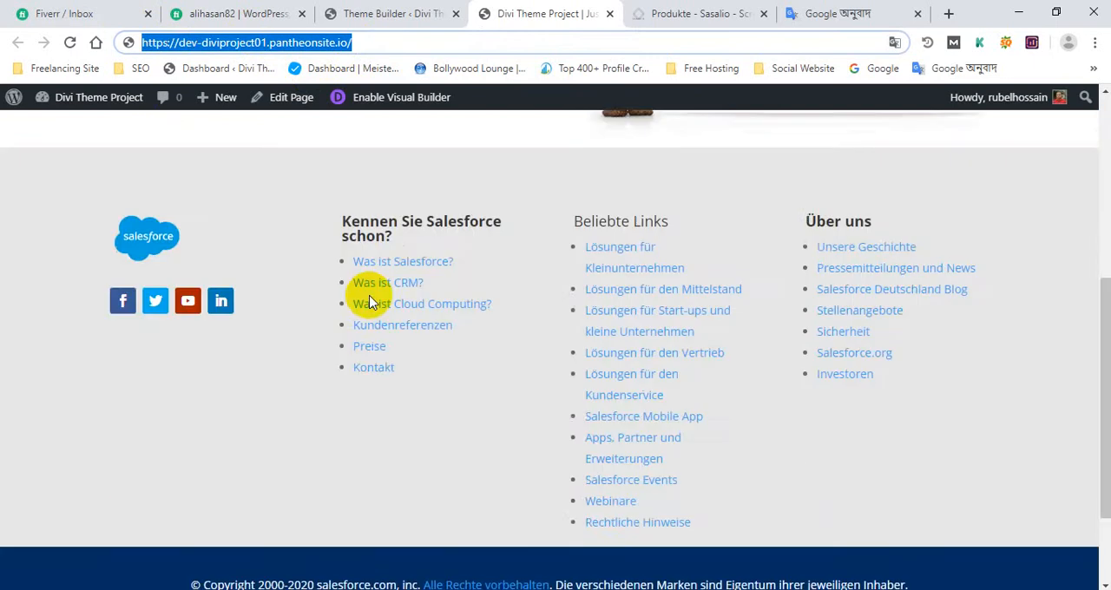
scroll(1076, 415, "up", 10)
scroll(1074, 415, "up", 1)
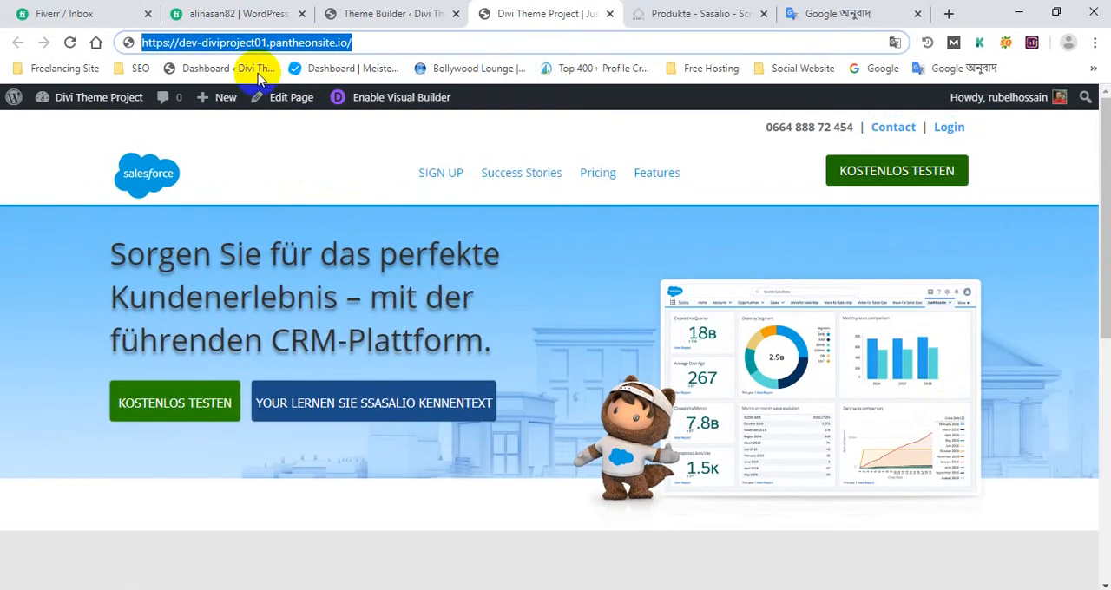
left_click(373, 42)
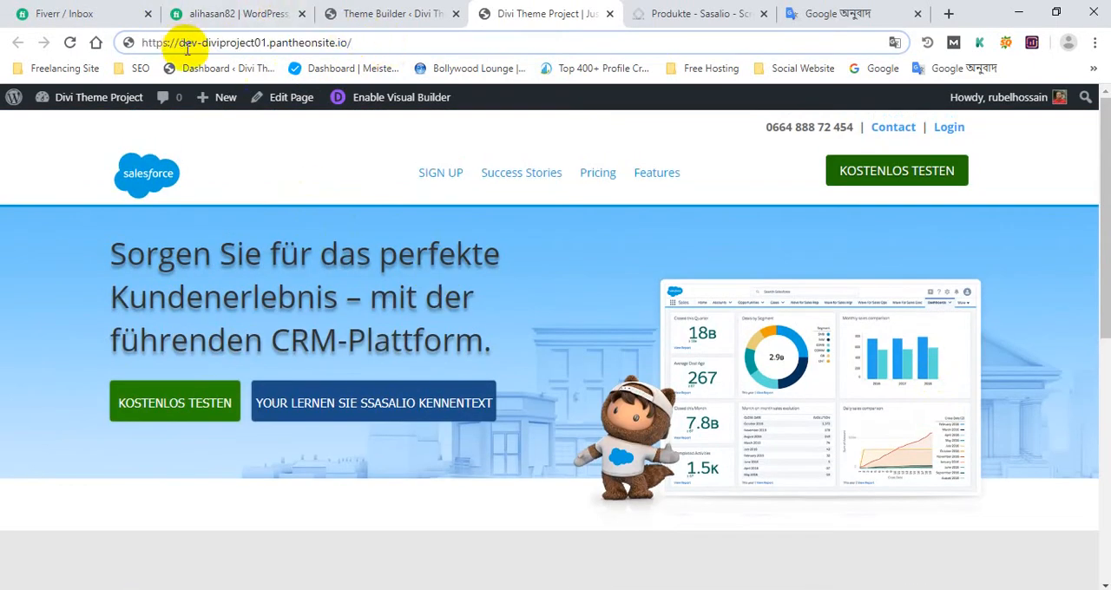
left_click_drag(178, 43, 149, 12)
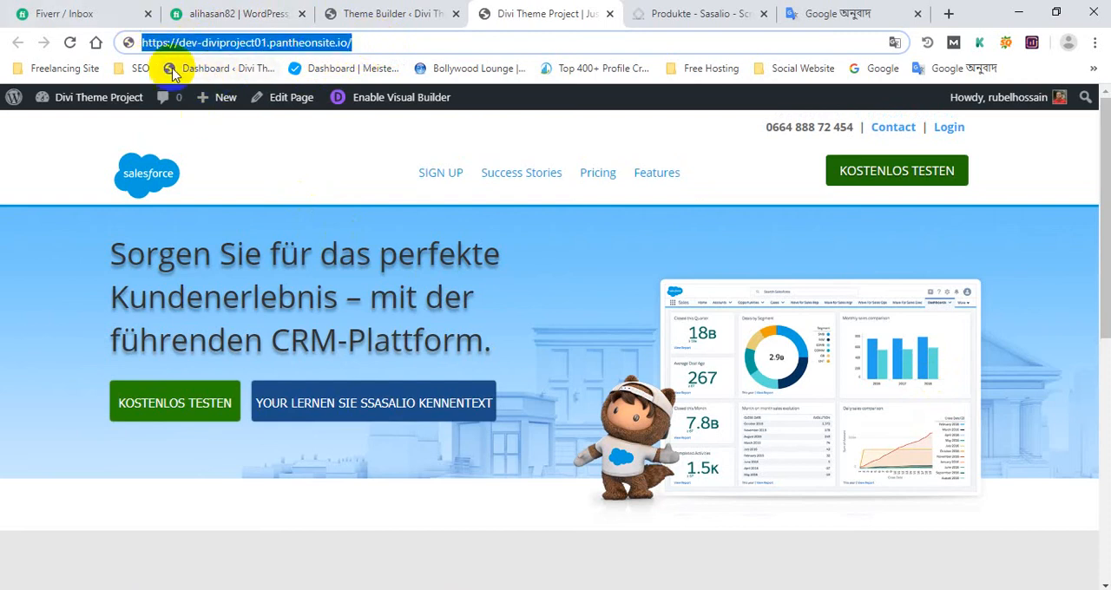
left_click(244, 45)
left_click_drag(367, 44, 163, 31)
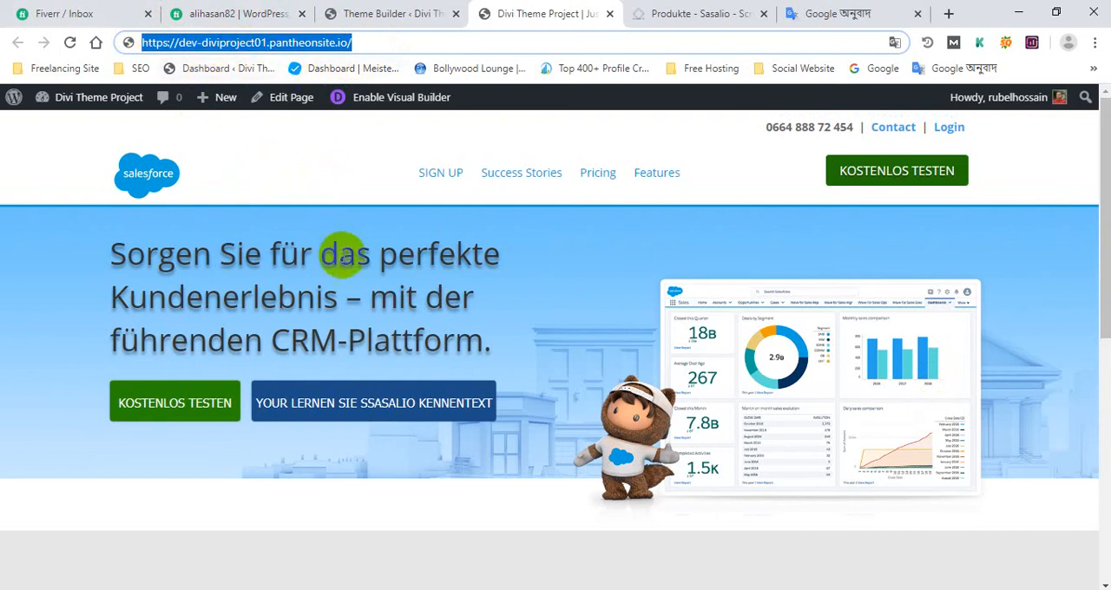
scroll(356, 269, "down", 4)
scroll(373, 281, "up", 1)
scroll(376, 279, "up", 3)
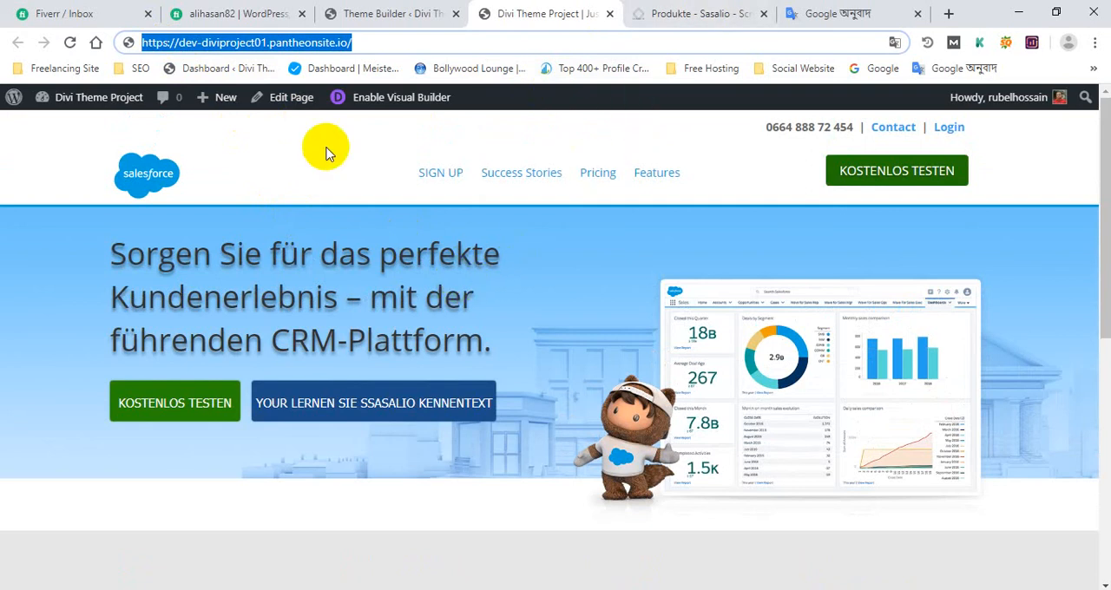
Step: Compare the Divi project homepage with the Sasalio Produkte page, highlighting the reference's columns "Was ist Salesforce?" and "Sie haben ein kleines Unternehmen?"
left_click(710, 13)
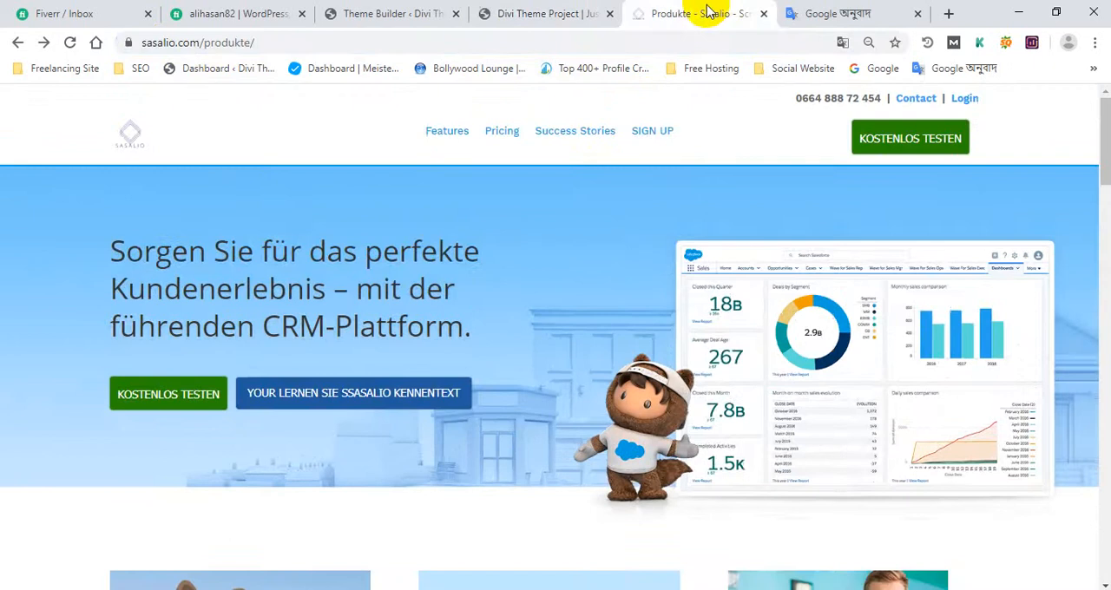
left_click(575, 13)
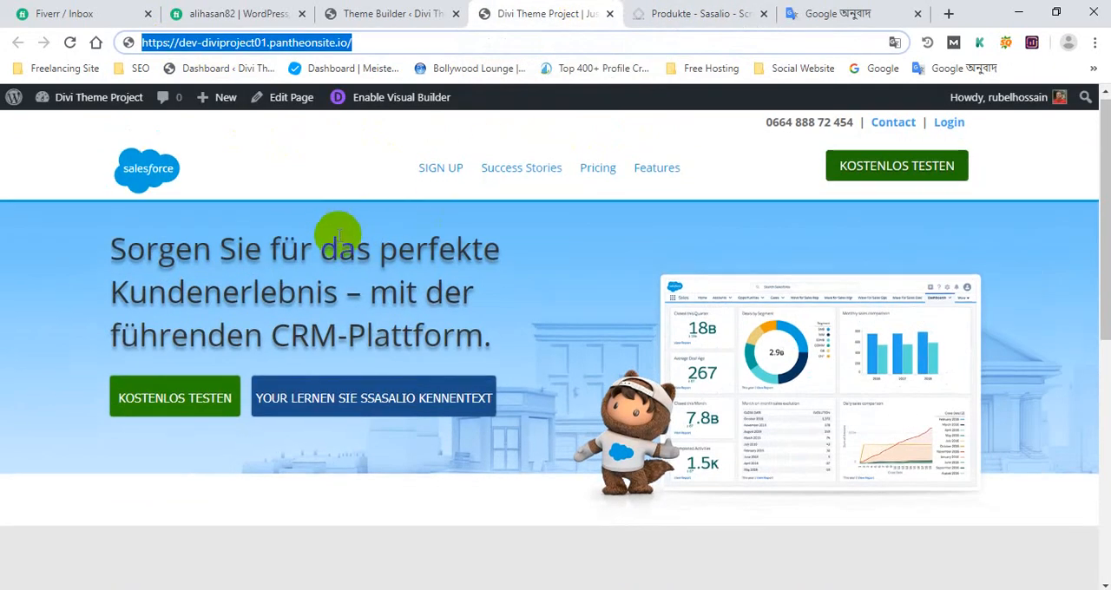
scroll(461, 231, "down", 5)
scroll(466, 229, "up", 4)
left_click(706, 13)
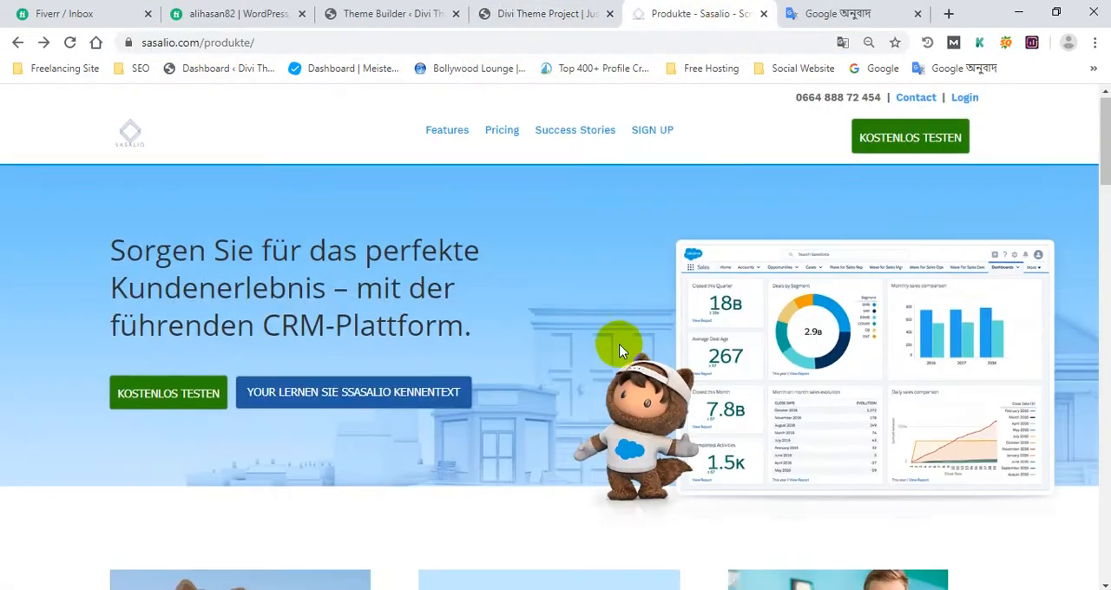
scroll(255, 330, "down", 5)
left_click_drag(355, 248, 653, 334)
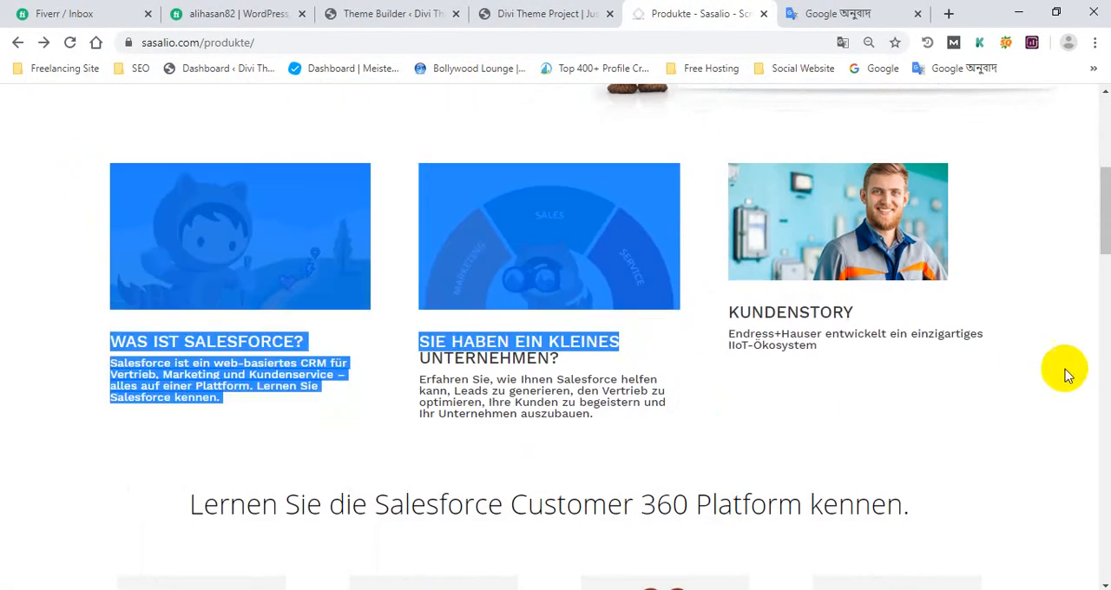
Step: Highlight the reference page's three columns through "Kundenstory" and check the project's Theme Builder and homepage against them
left_click_drag(1003, 400, 50, 191)
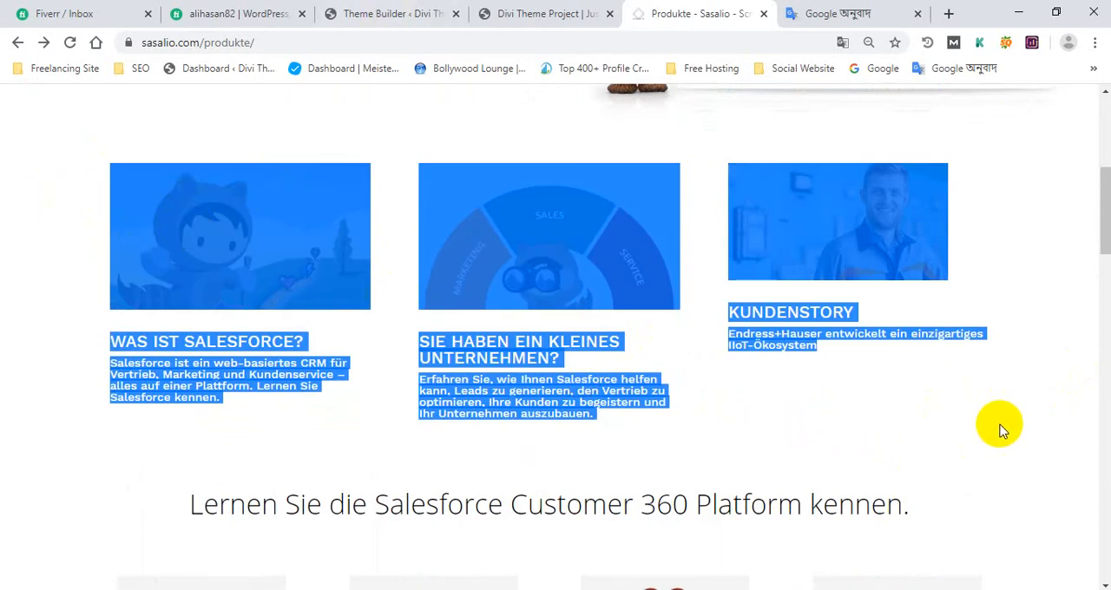
scroll(982, 420, "up", 2)
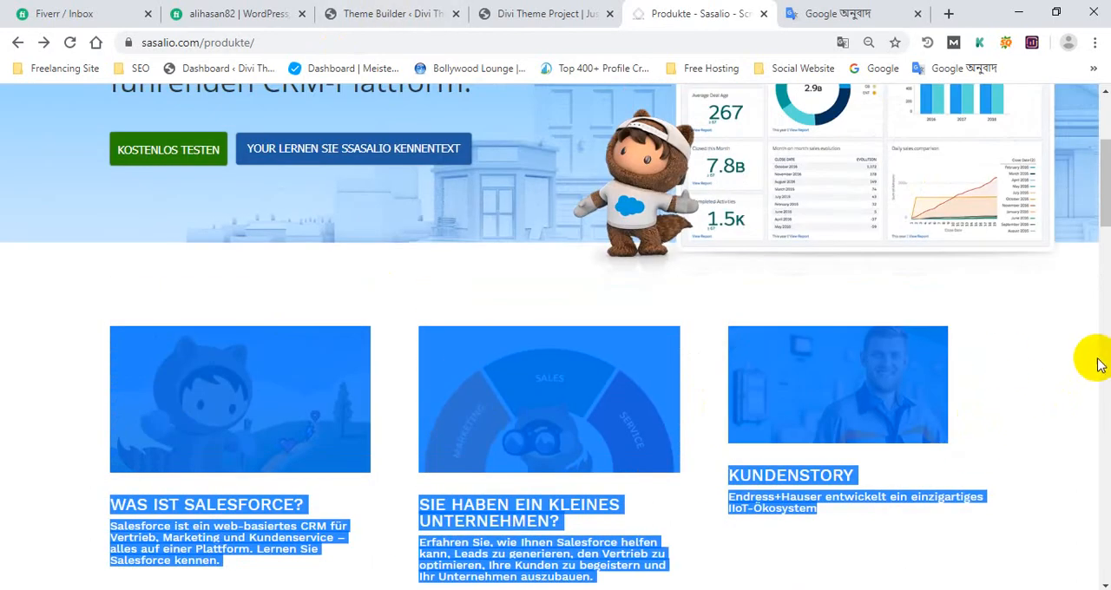
left_click(982, 385)
scroll(885, 339, "down", 4)
scroll(833, 337, "up", 3)
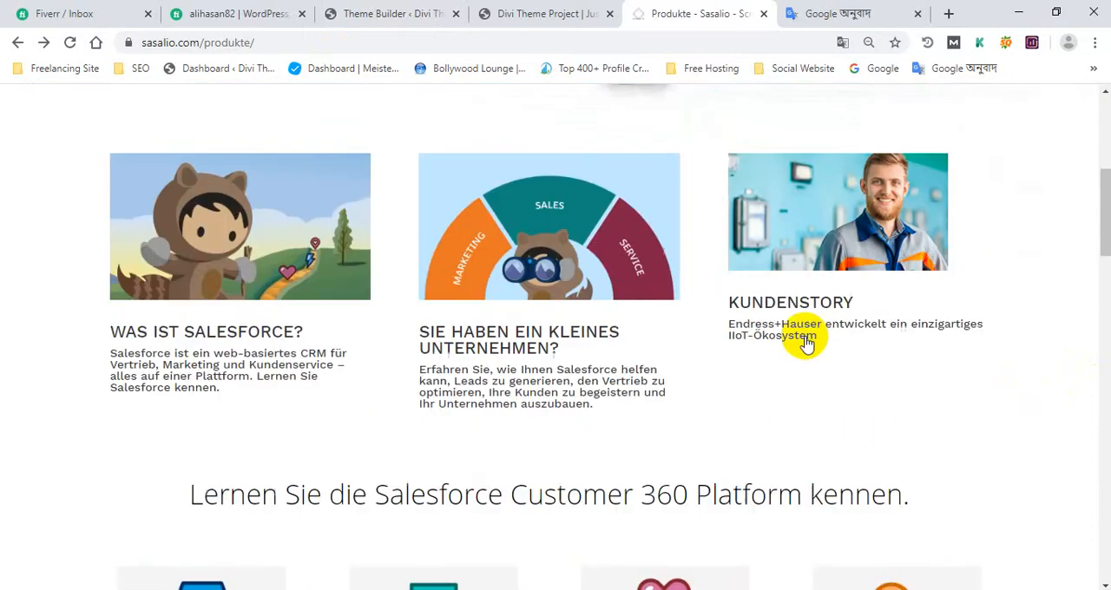
left_click(373, 14)
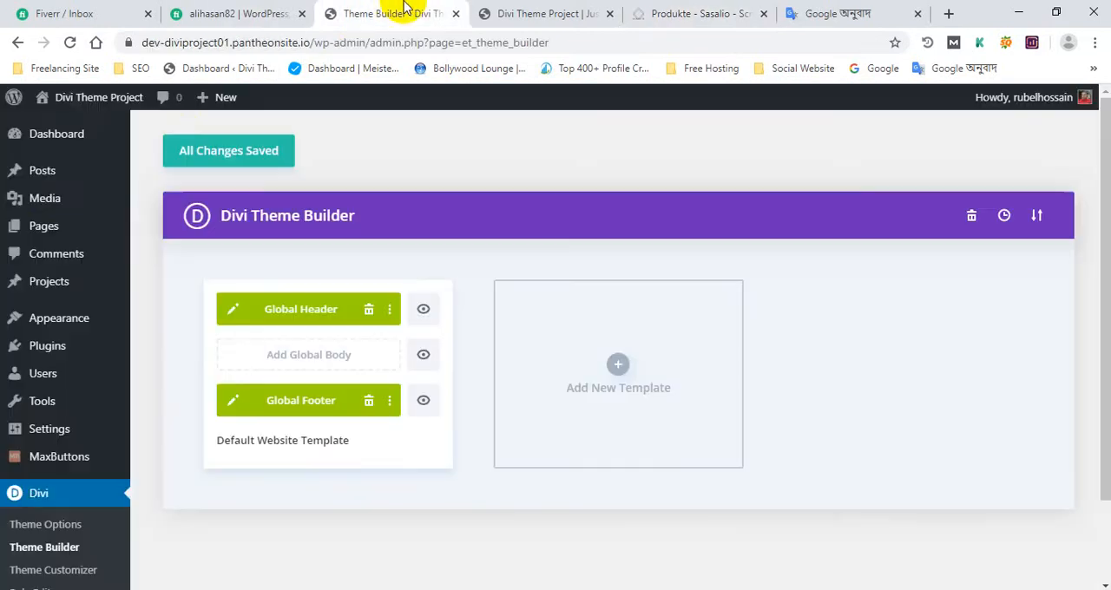
scroll(26, 164, "down", 1)
mouse_move(50, 223)
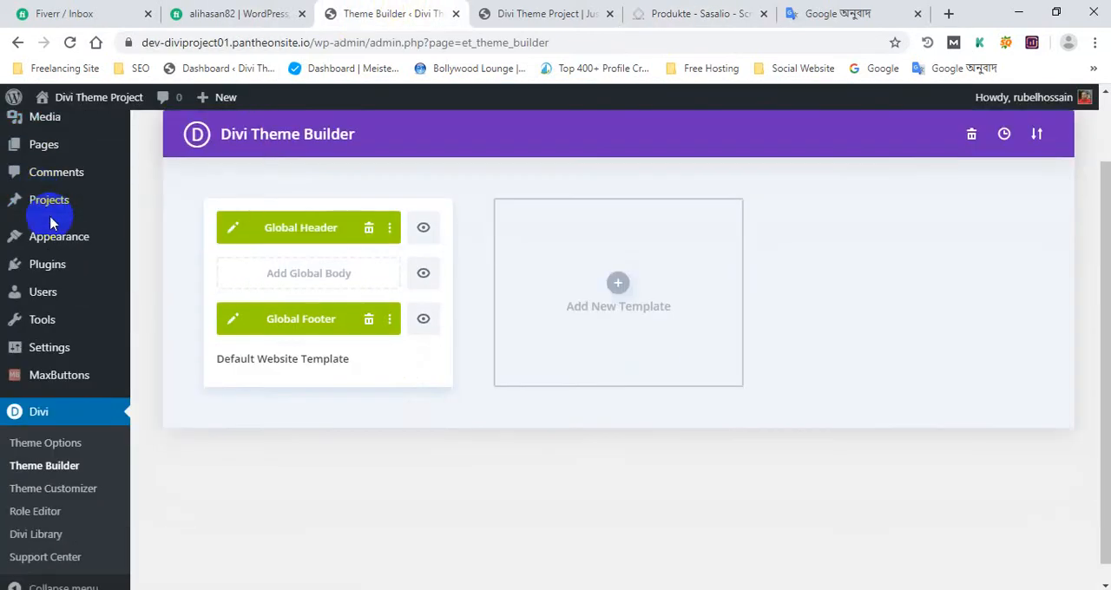
left_click(527, 9)
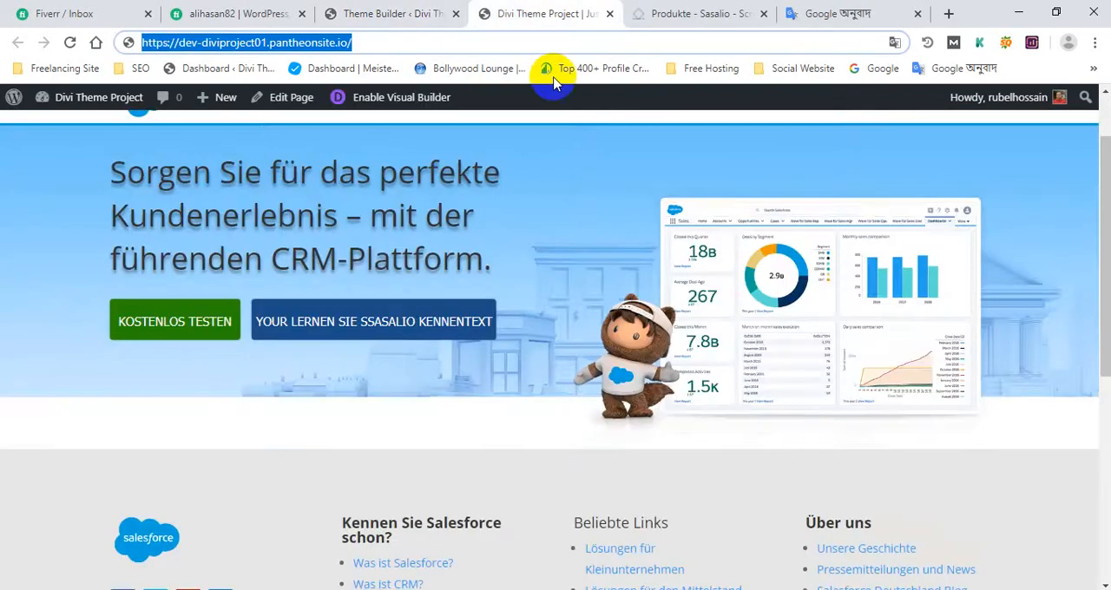
scroll(408, 367, "down", 5)
left_click(668, 13)
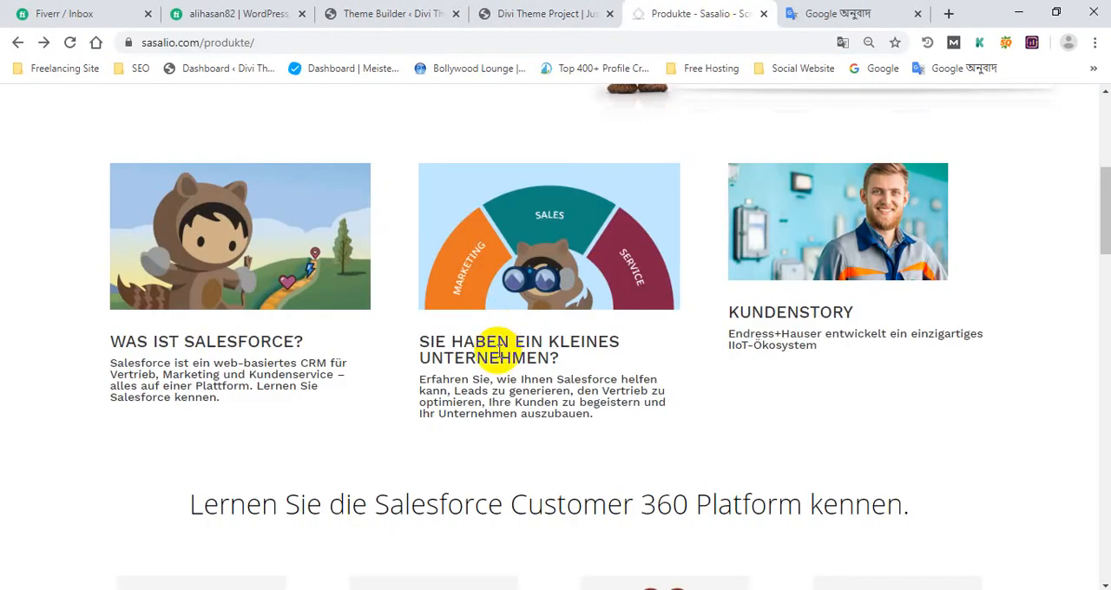
Step: Re-examine the reference's three image-and-text columns and the Customer 360 section below, comparing them with the project homepage's area under the hero
left_click_drag(597, 414, 905, 397)
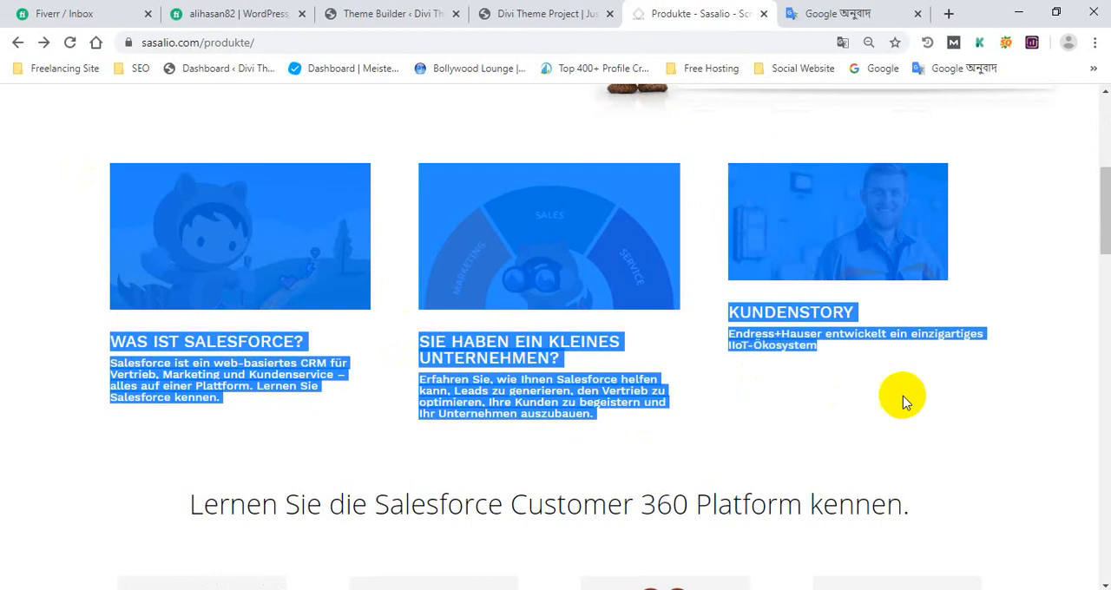
left_click(929, 409)
scroll(967, 442, "up", 2)
scroll(969, 444, "down", 3)
scroll(964, 439, "down", 2)
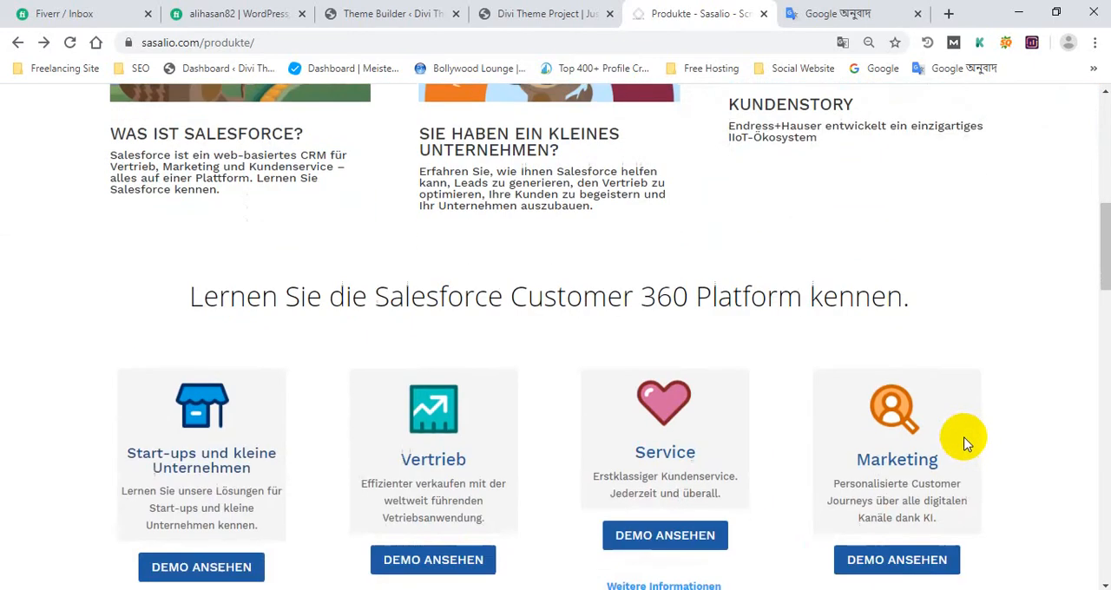
scroll(962, 439, "up", 3)
left_click_drag(599, 413, 90, 339)
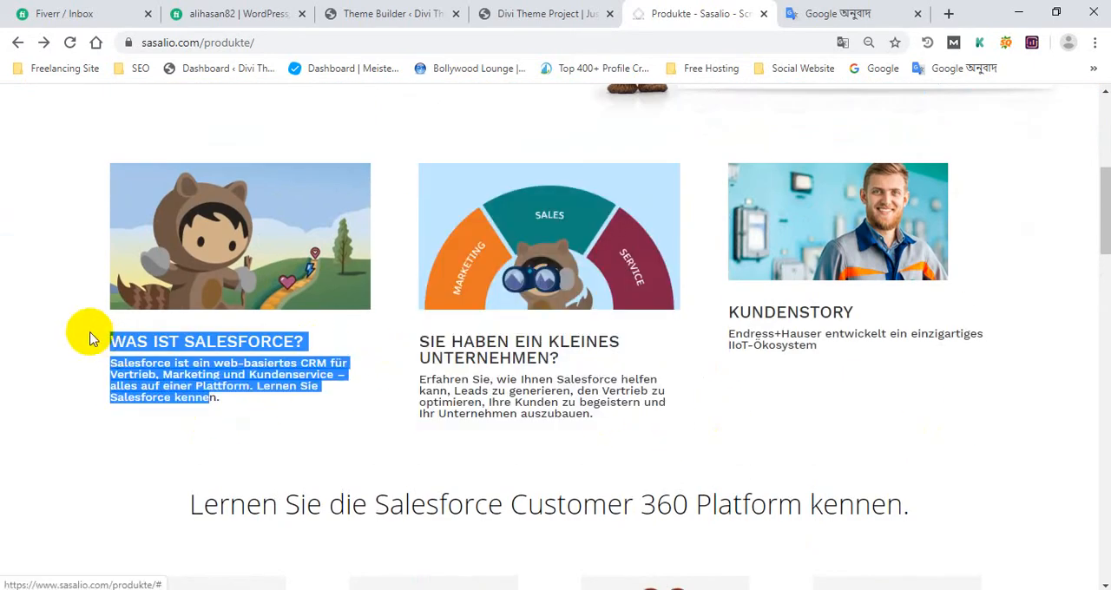
left_click(408, 399)
left_click(401, 10)
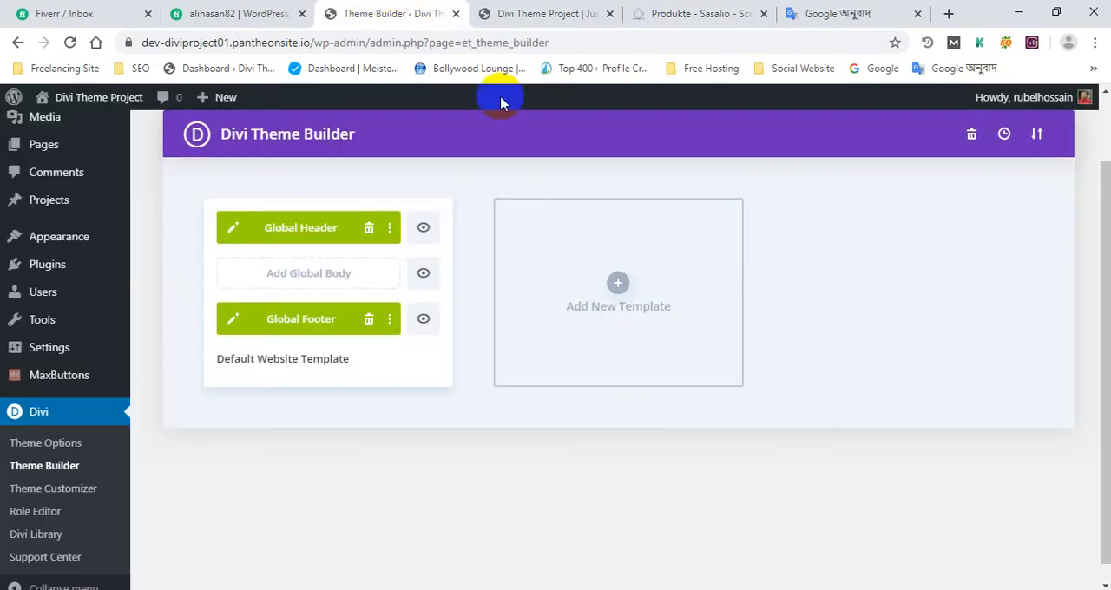
left_click(555, 13)
scroll(243, 270, "up", 5)
scroll(243, 270, "up", 3)
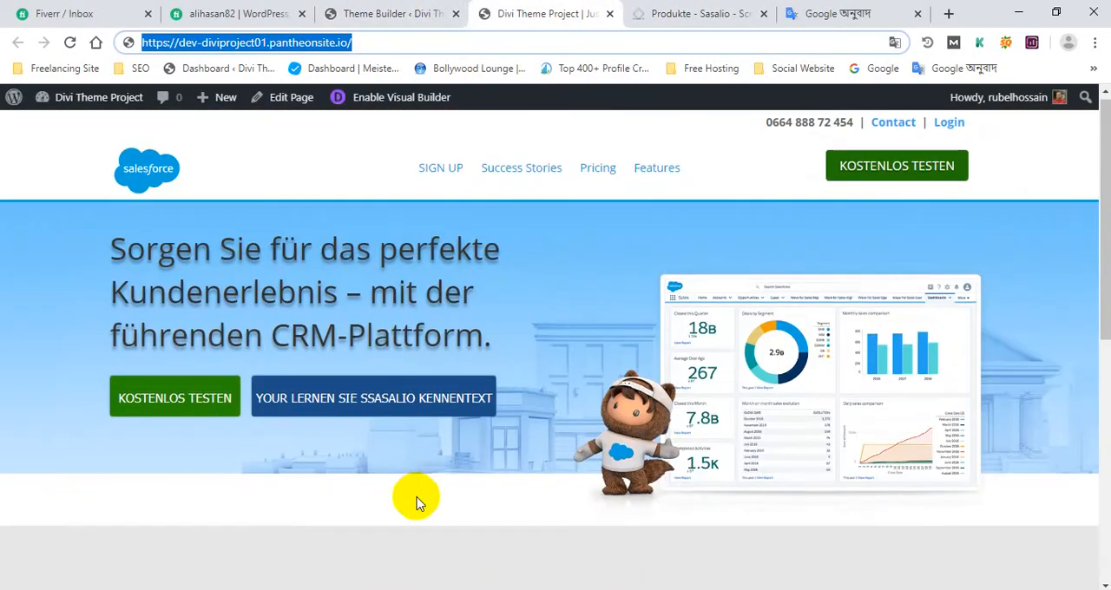
scroll(417, 503, "down", 5)
Step: Start a new blog post in the Divi project's WordPress admin
left_click(365, 12)
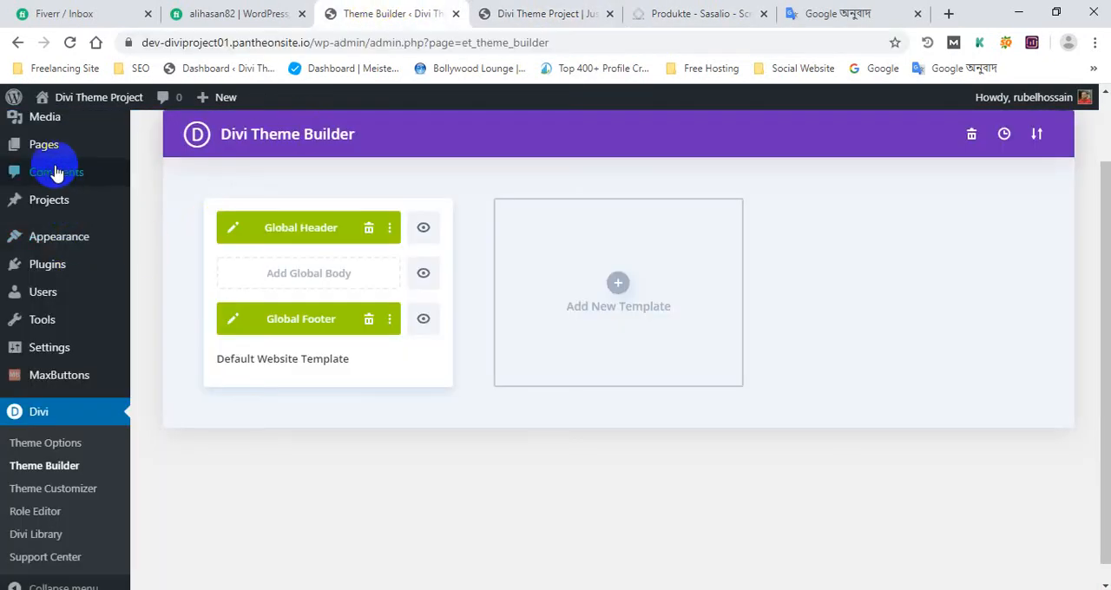
scroll(52, 182, "up", 2)
mouse_move(44, 186)
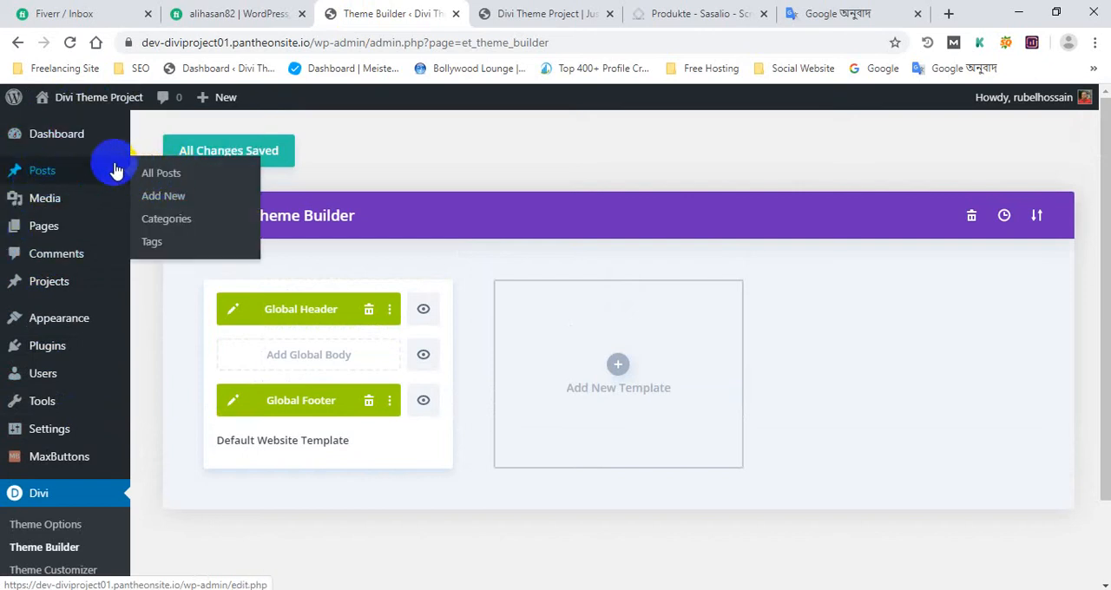
left_click(171, 201)
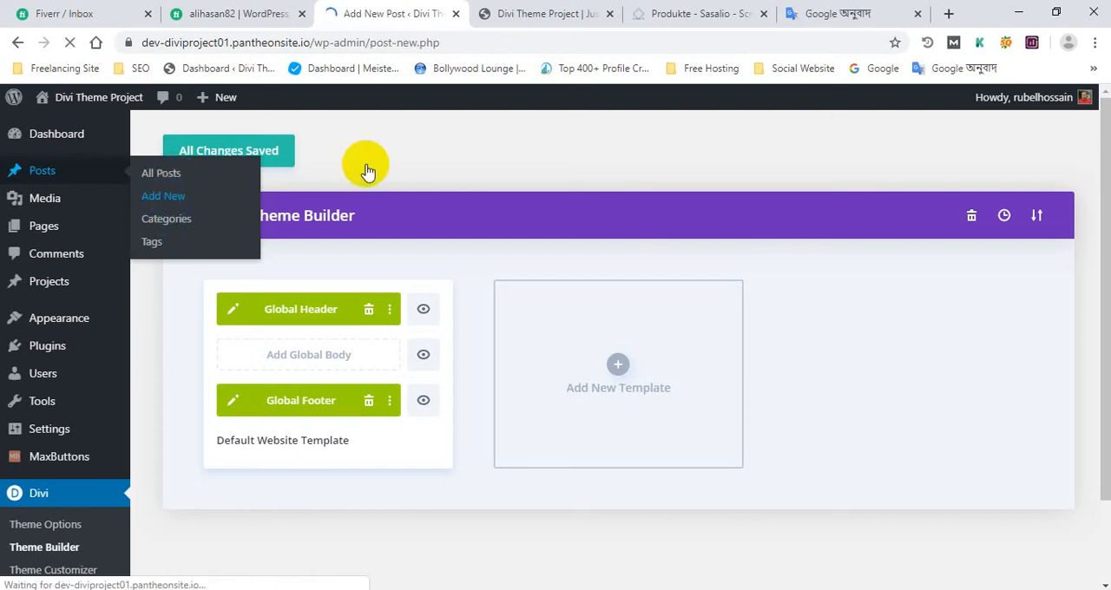
Step: Open the reference page's "Was ist Salesforce?" link in a separate tab, check where it leads, and close that tab
left_click(685, 13)
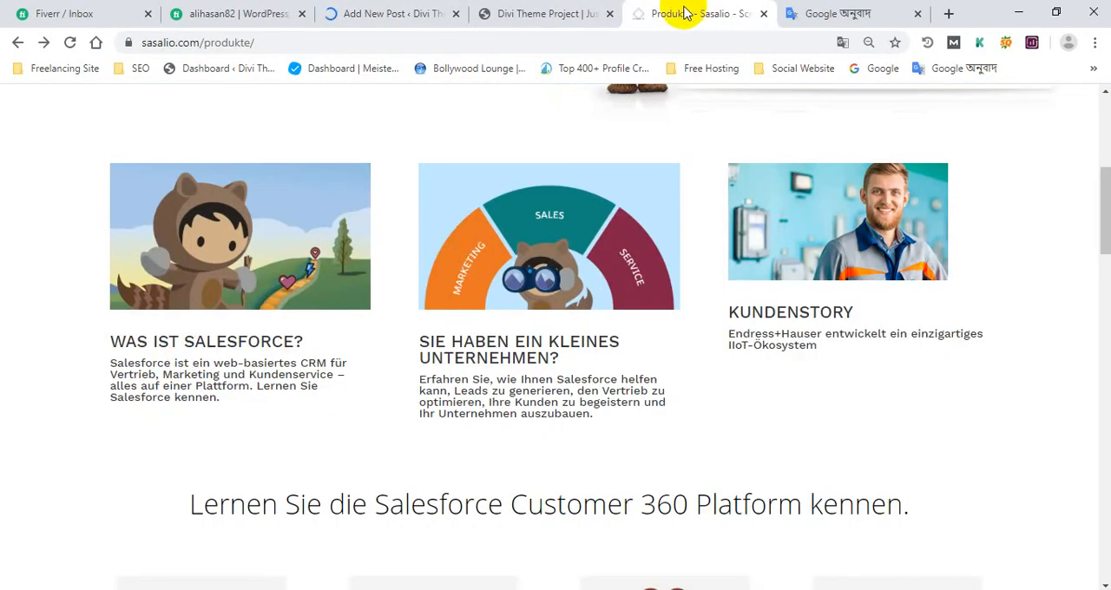
left_click(198, 342)
left_click(785, 13)
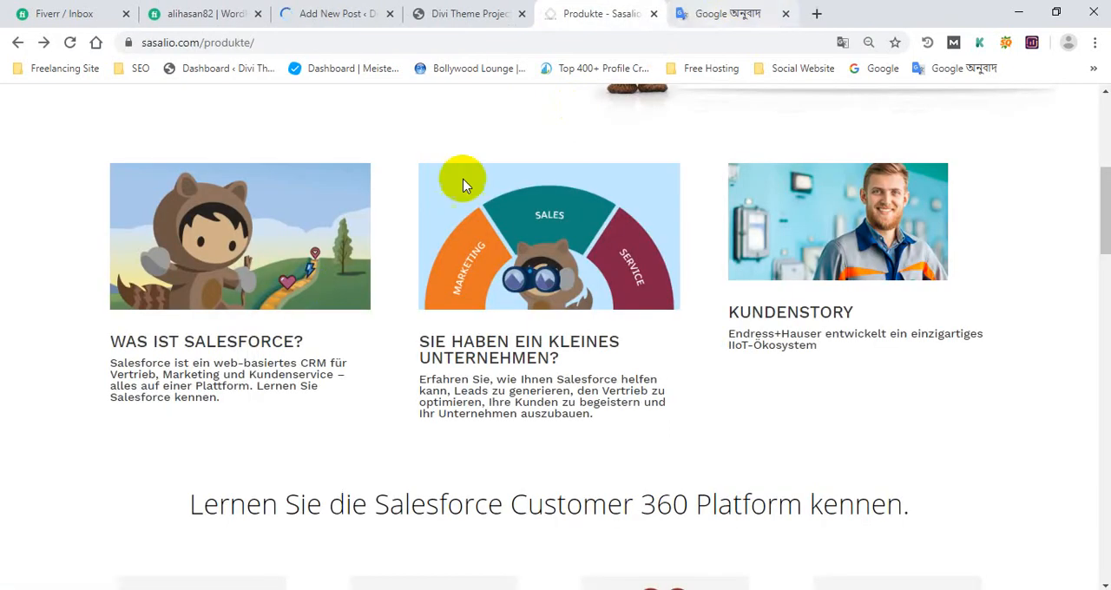
left_click(247, 344)
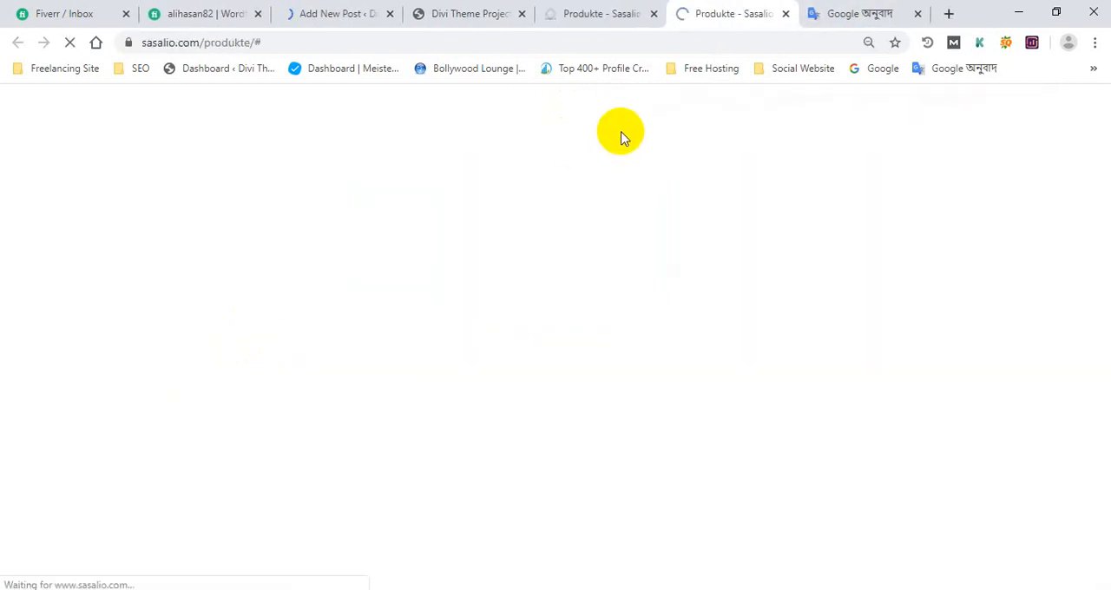
scroll(359, 265, "down", 5)
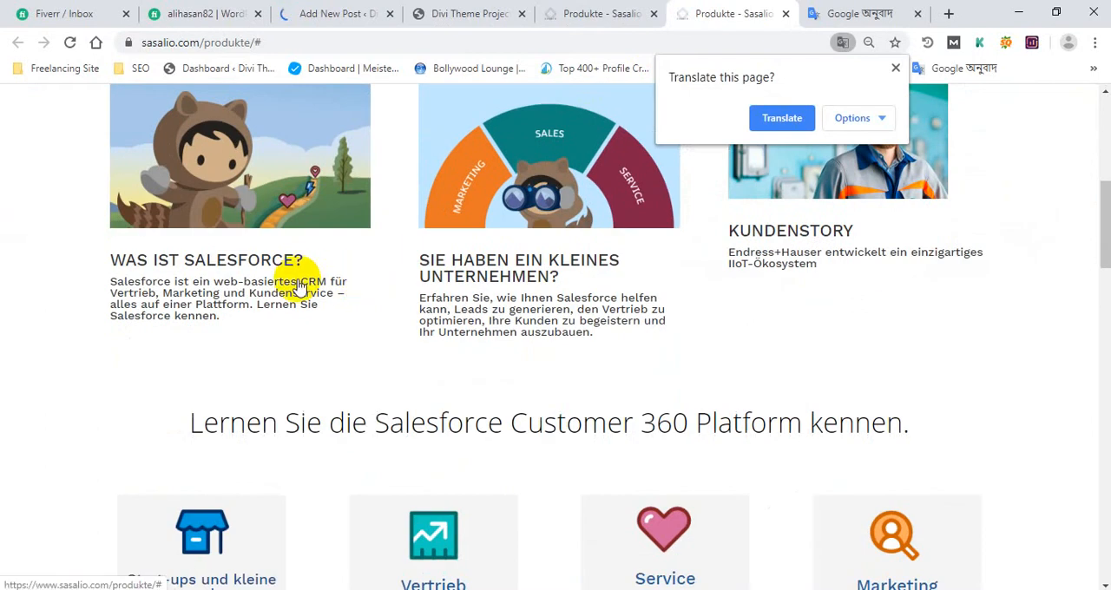
middle_click(721, 5)
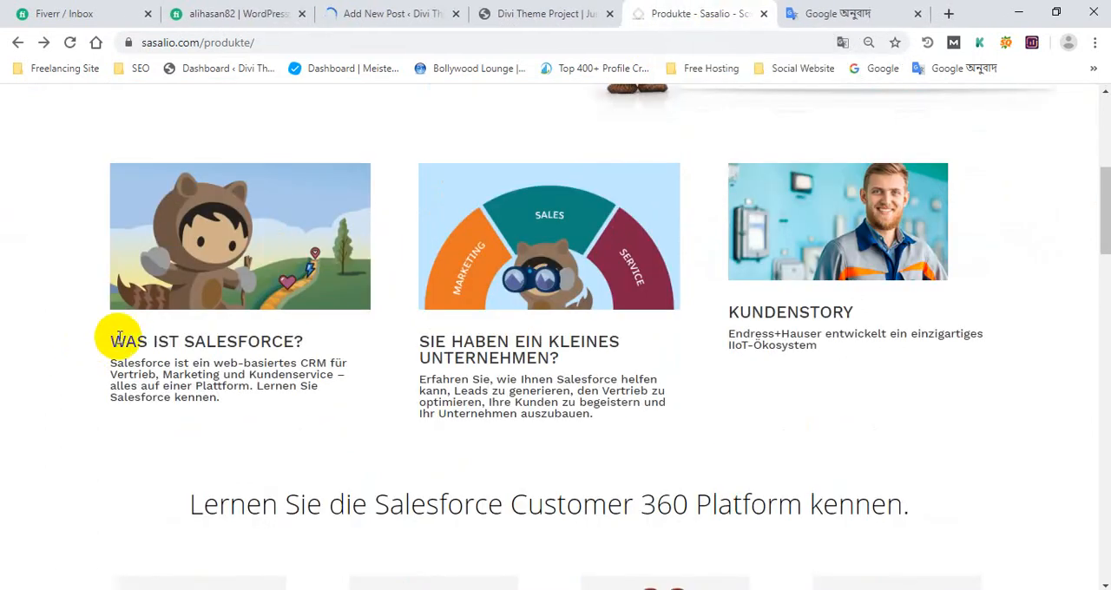
Step: Copy the heading "WAS IST SALESFORCE?" from the Sasalio Produkte page and paste it as the new post's title
left_click_drag(119, 339, 322, 347)
key("ctrl+c")
right_click(275, 343)
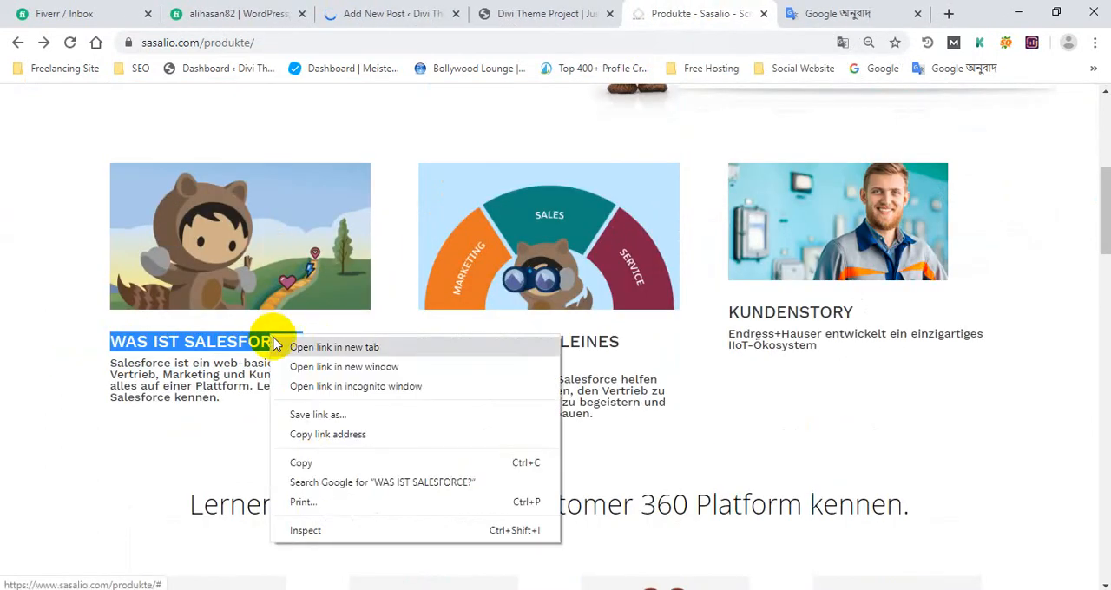
left_click(306, 463)
left_click(420, 12)
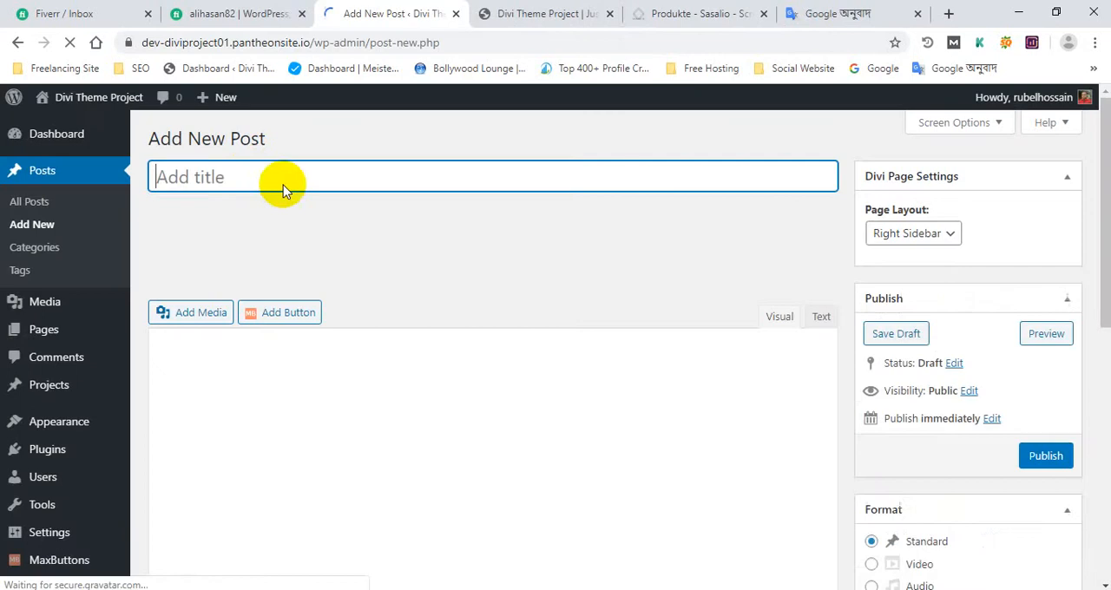
scroll(326, 238, "down", 1)
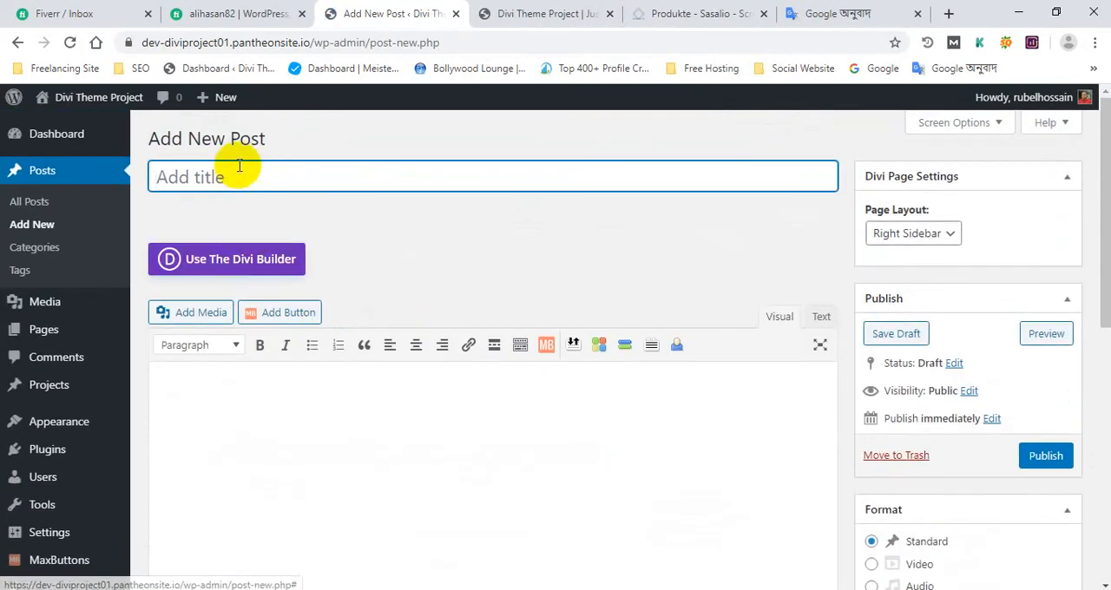
left_click(738, 13)
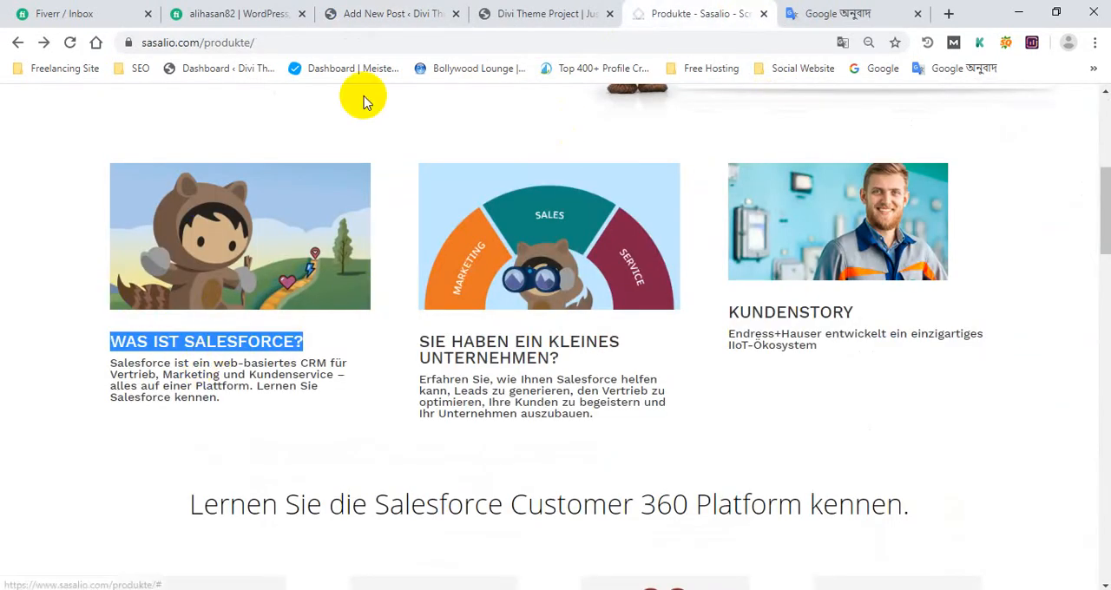
left_click(391, 13)
right_click(246, 174)
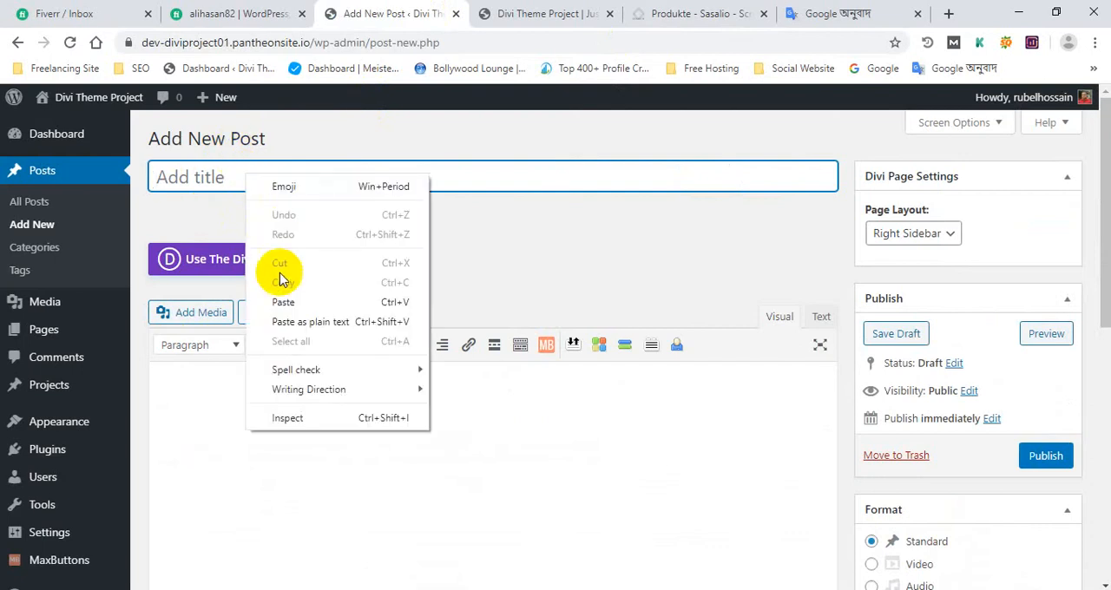
left_click(286, 299)
Step: Examine the new post's content editor, excerpt, publish, format and category settings
scroll(367, 454, "down", 1)
scroll(331, 392, "up", 1)
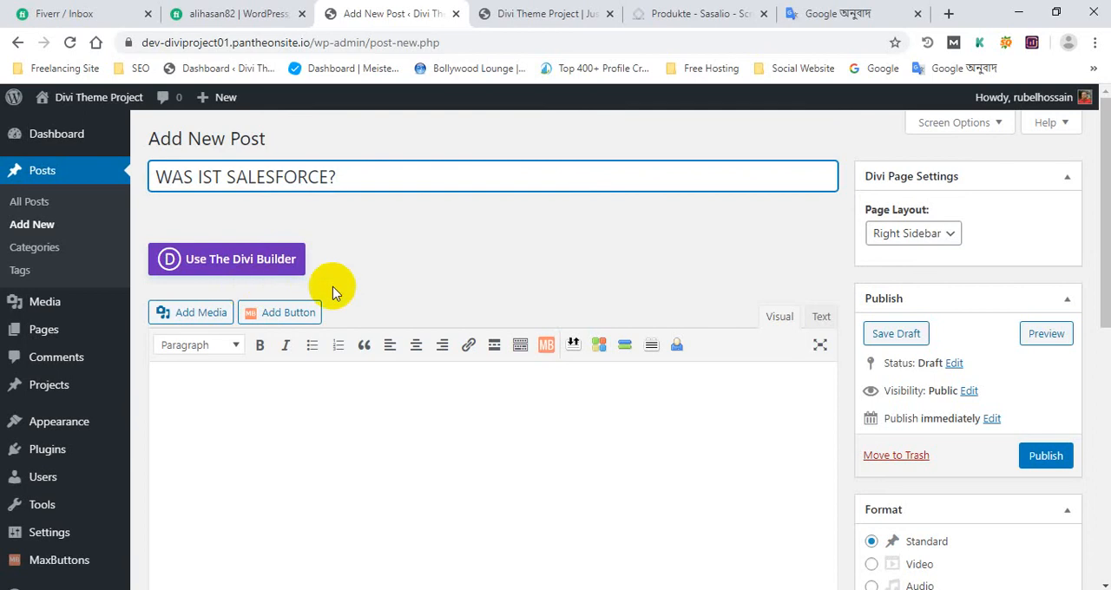
scroll(321, 365, "down", 4)
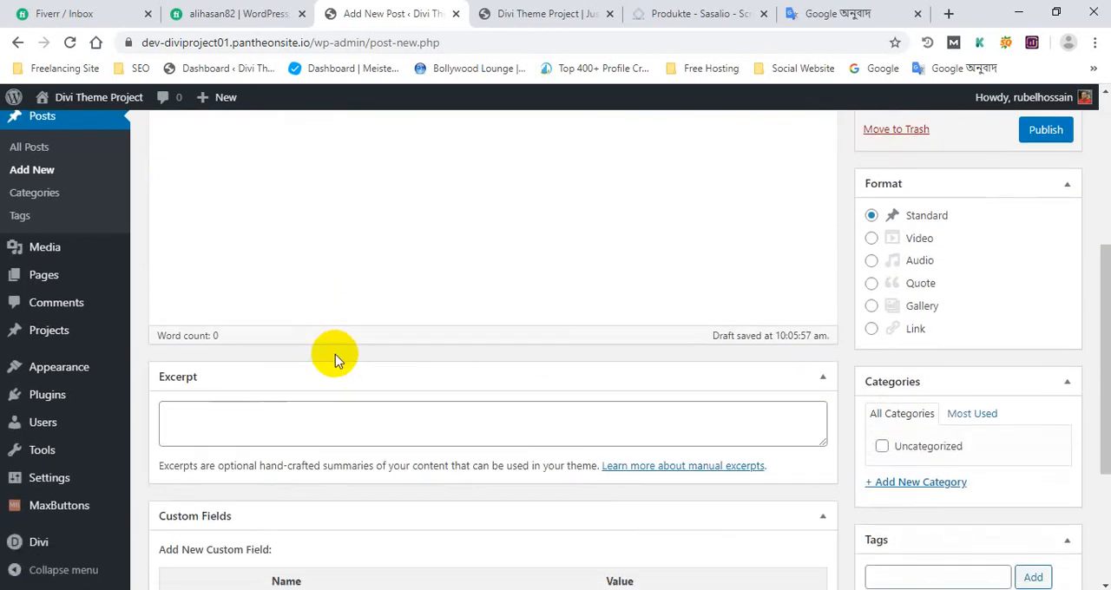
scroll(338, 359, "up", 2)
left_click(744, 347)
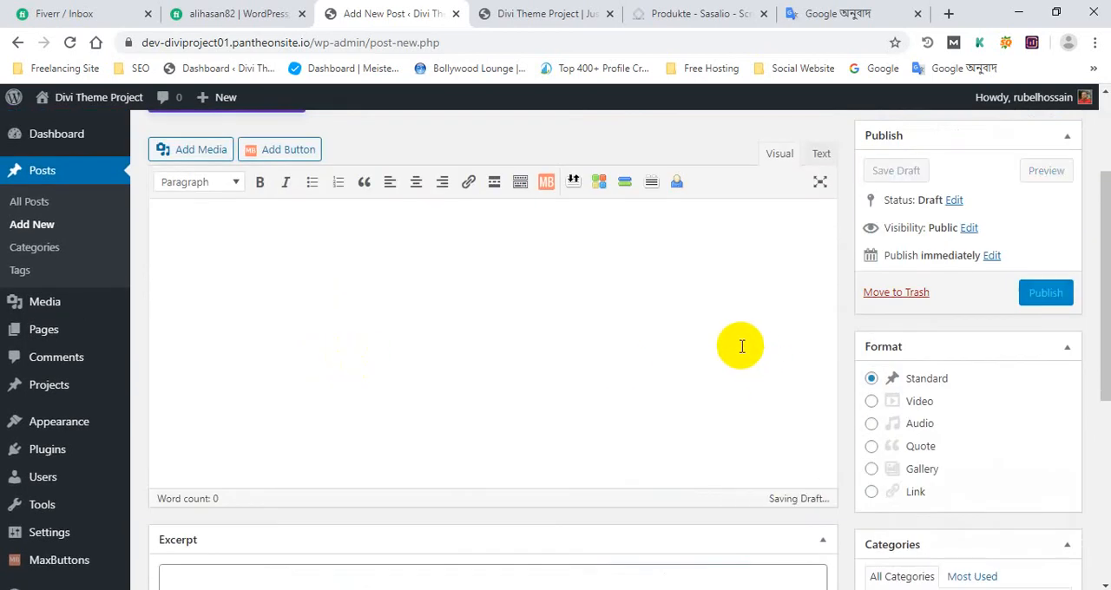
scroll(720, 310, "down", 3)
scroll(642, 299, "up", 5)
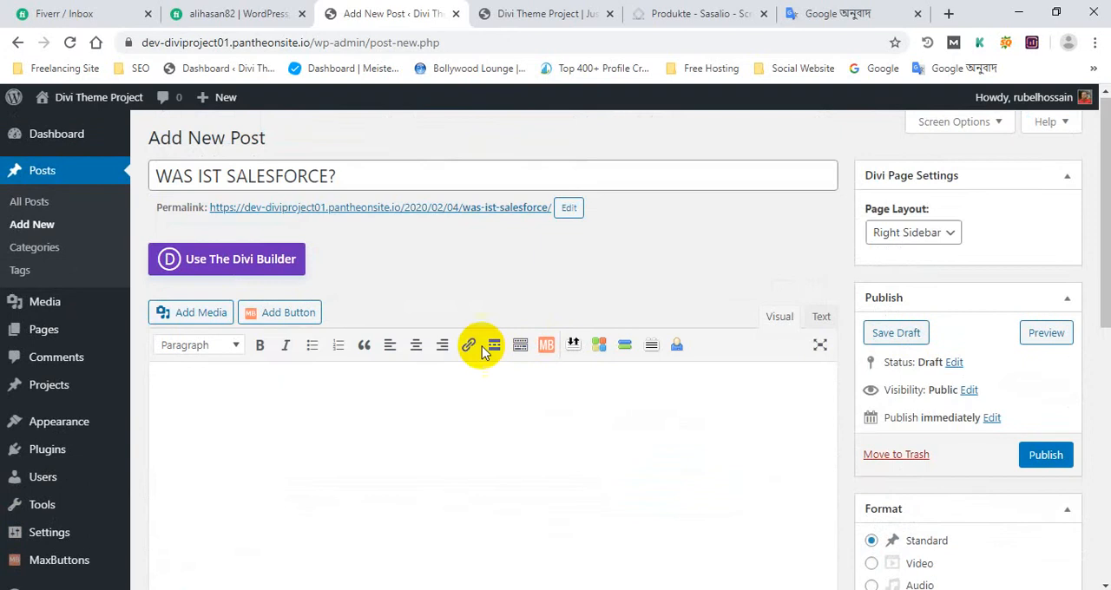
scroll(384, 327, "down", 3)
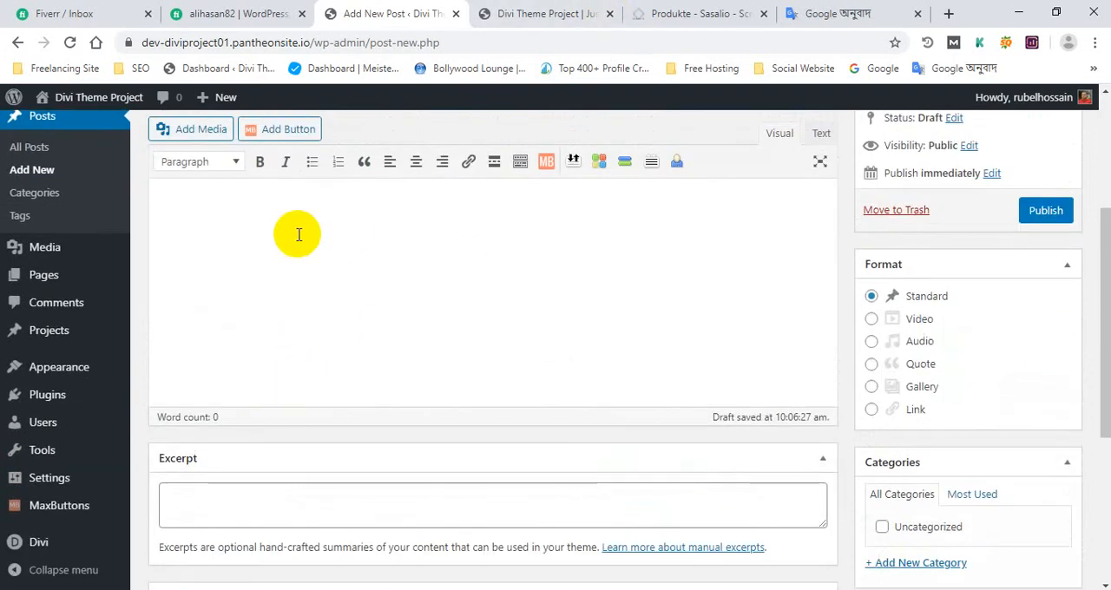
Step: Copy the paragraph beginning "Salesforce ist ein web-basiertes CRM" from the Produkte page and paste it five times into the post body
left_click(697, 11)
left_click_drag(229, 401, 109, 371)
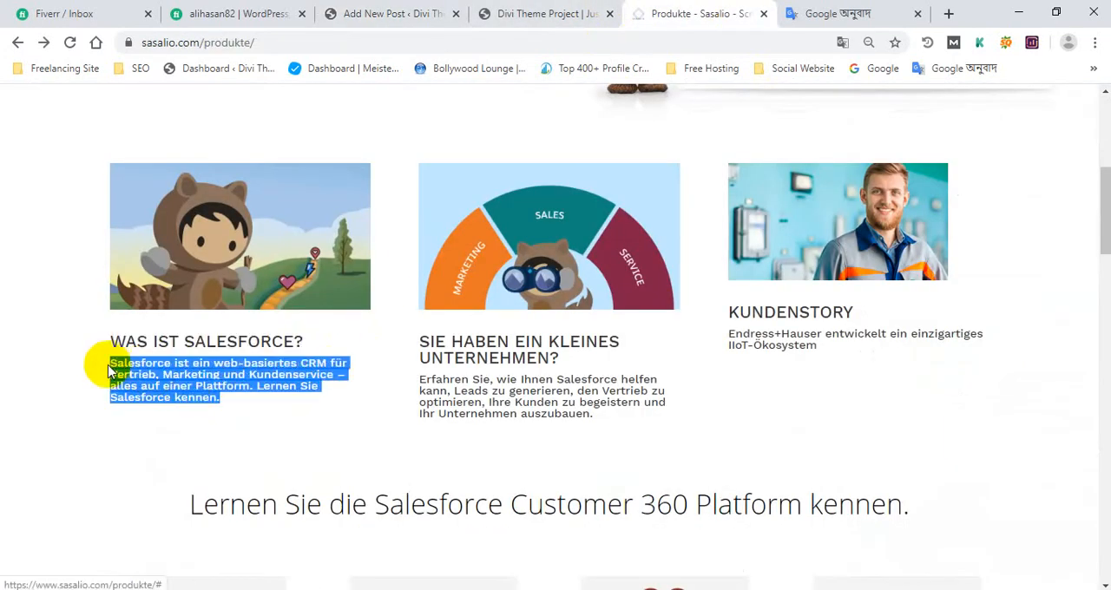
right_click(161, 382)
left_click(186, 506)
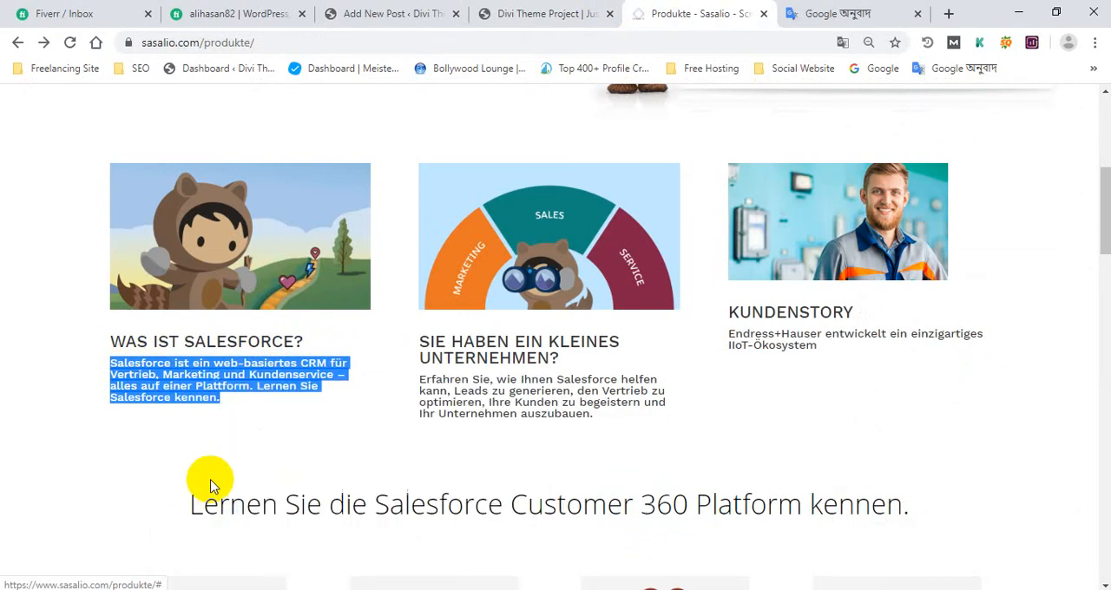
left_click(386, 14)
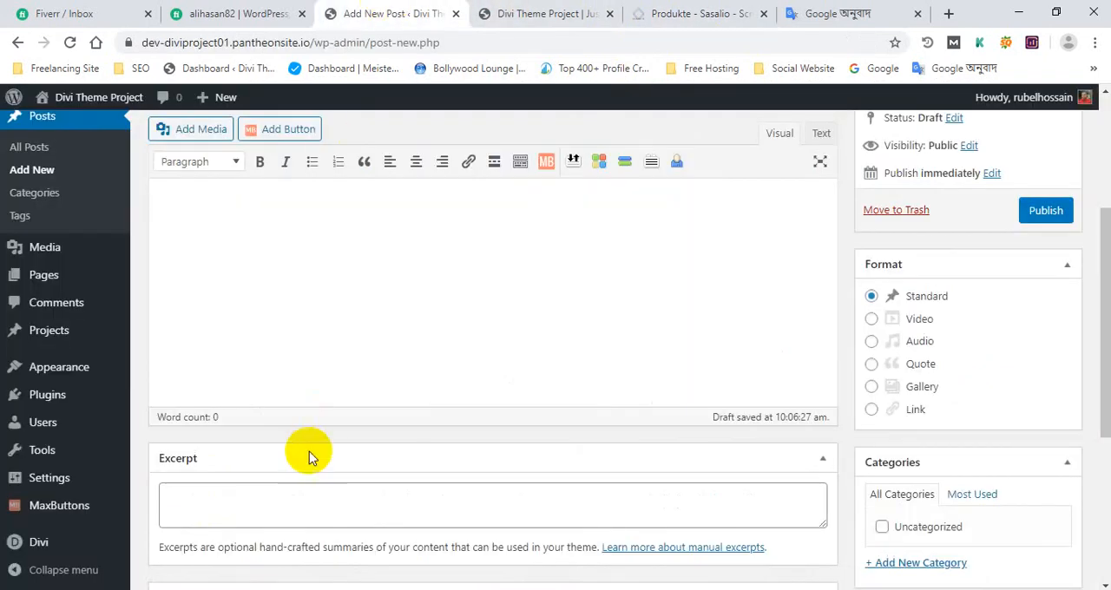
left_click(249, 298)
key("ctrl+v")
key("ctrl+v")
key("ctrl+v")
key("ctrl+v")
key("ctrl+v")
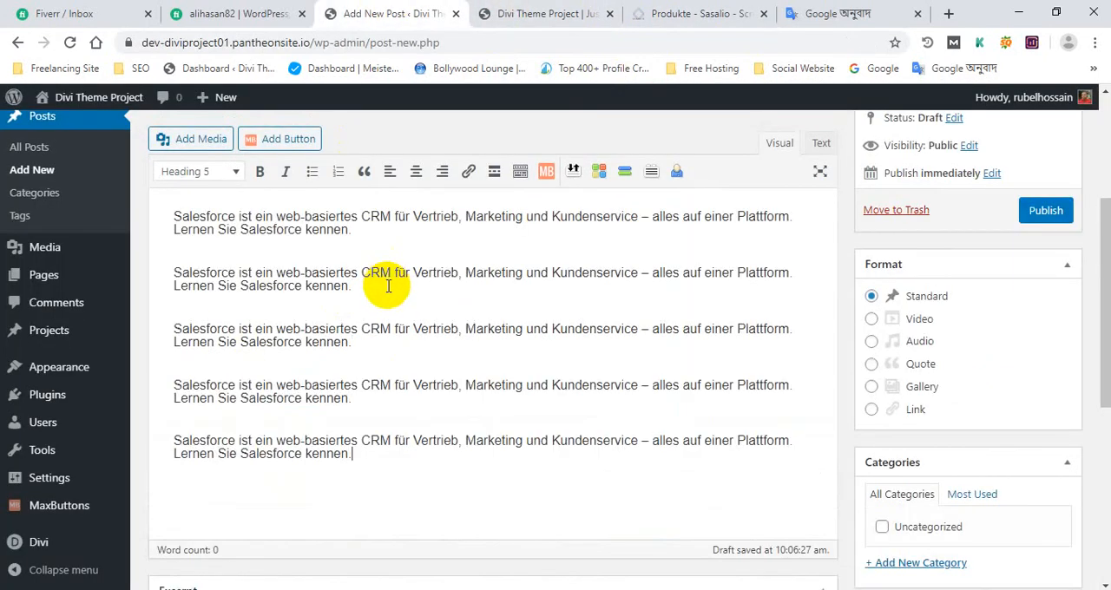
scroll(390, 289, "down", 1)
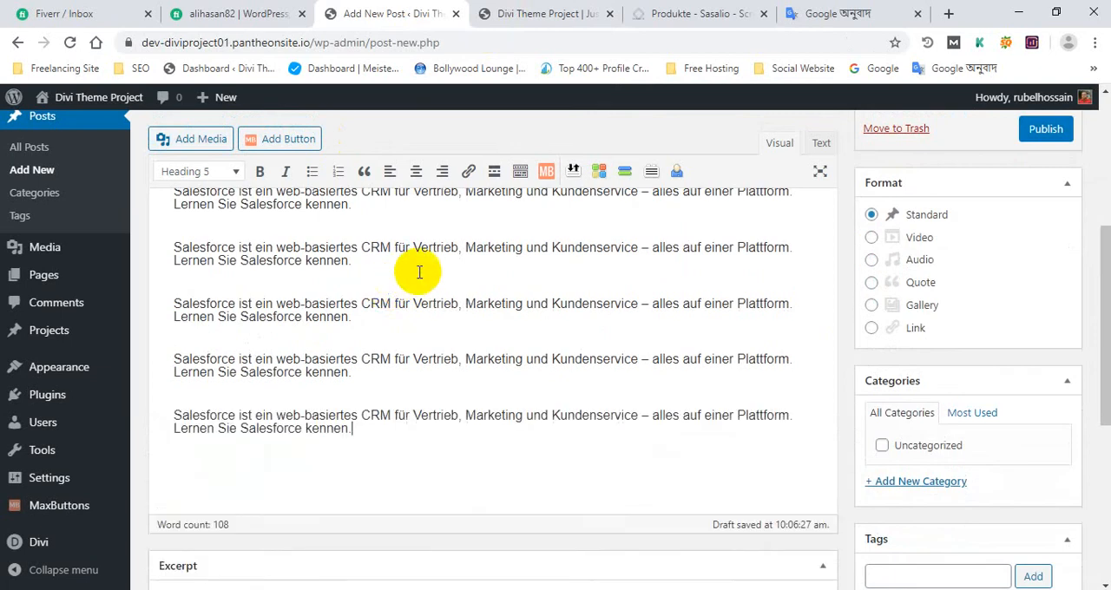
Step: Create a new category named "food" and assign it to the post
scroll(422, 268, "up", 3)
scroll(555, 324, "down", 4)
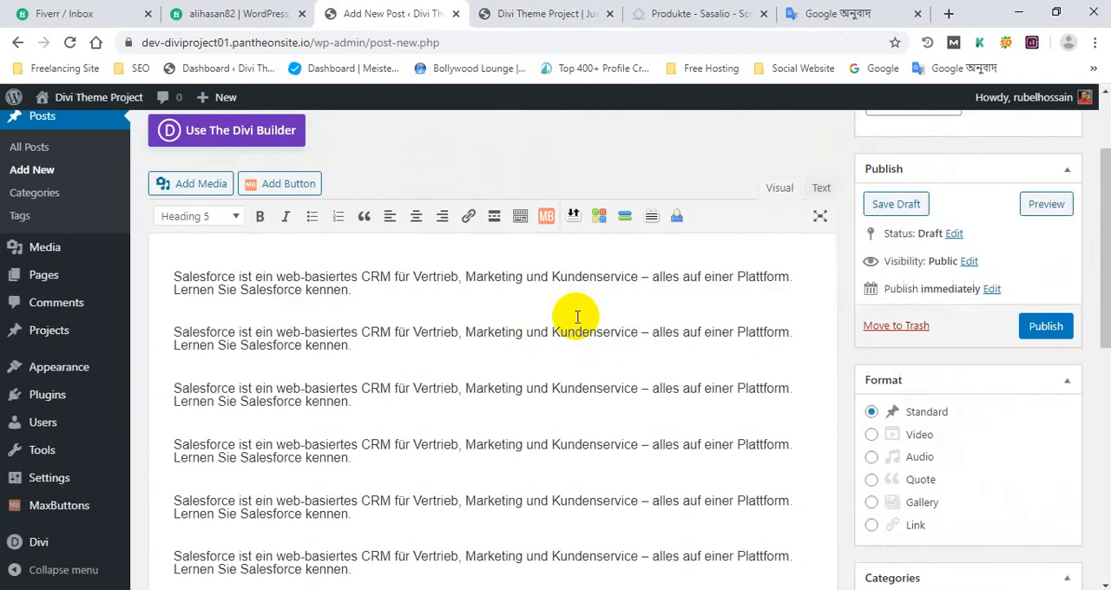
scroll(607, 321, "up", 2)
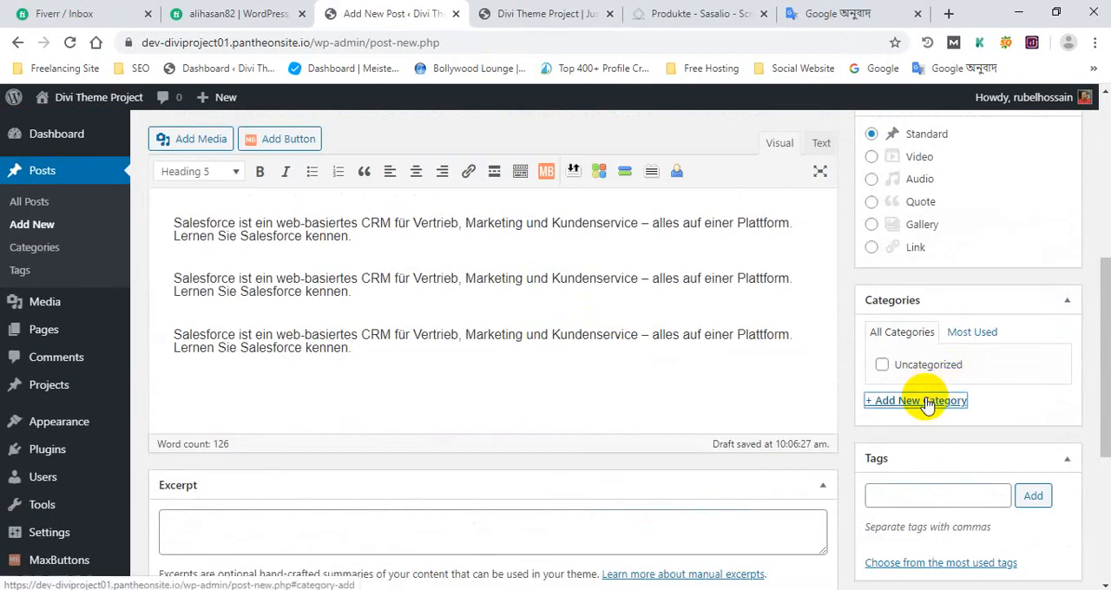
left_click(923, 401)
scroll(801, 432, "up", 2)
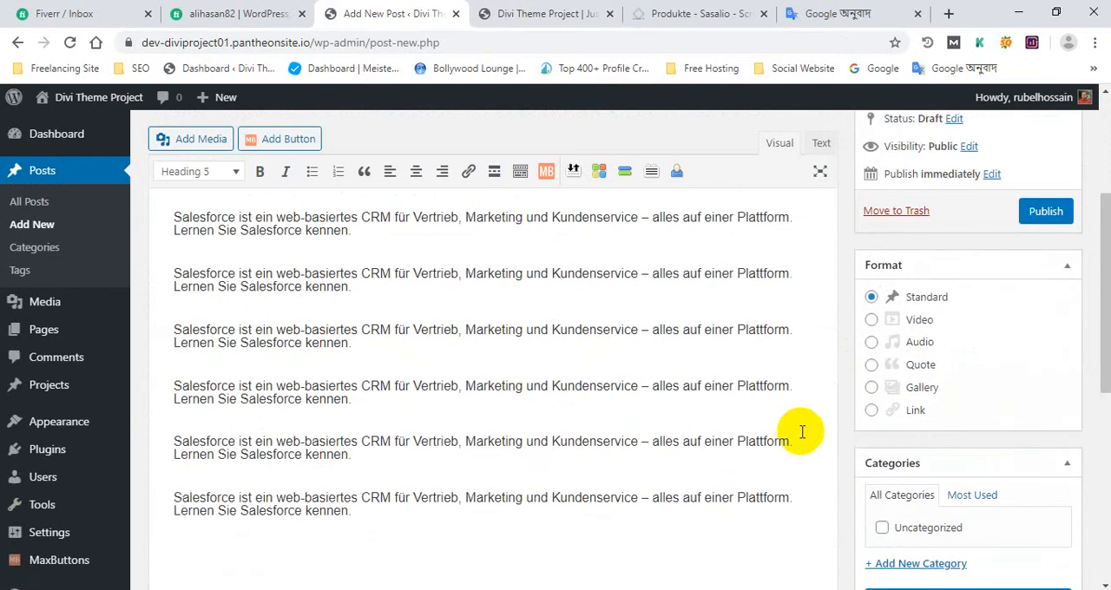
scroll(889, 347, "down", 3)
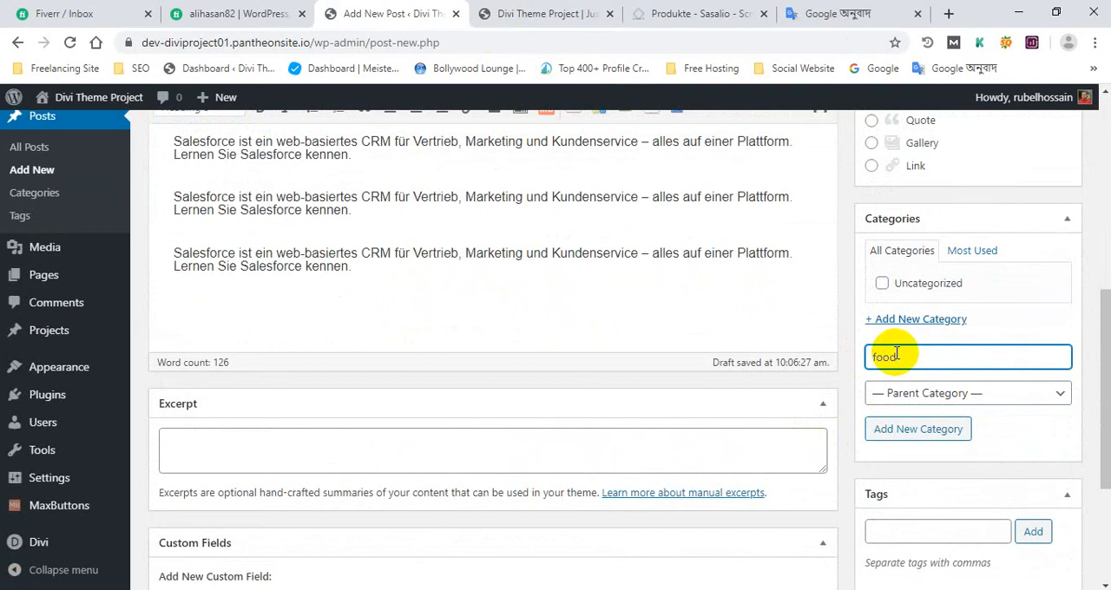
key("Return")
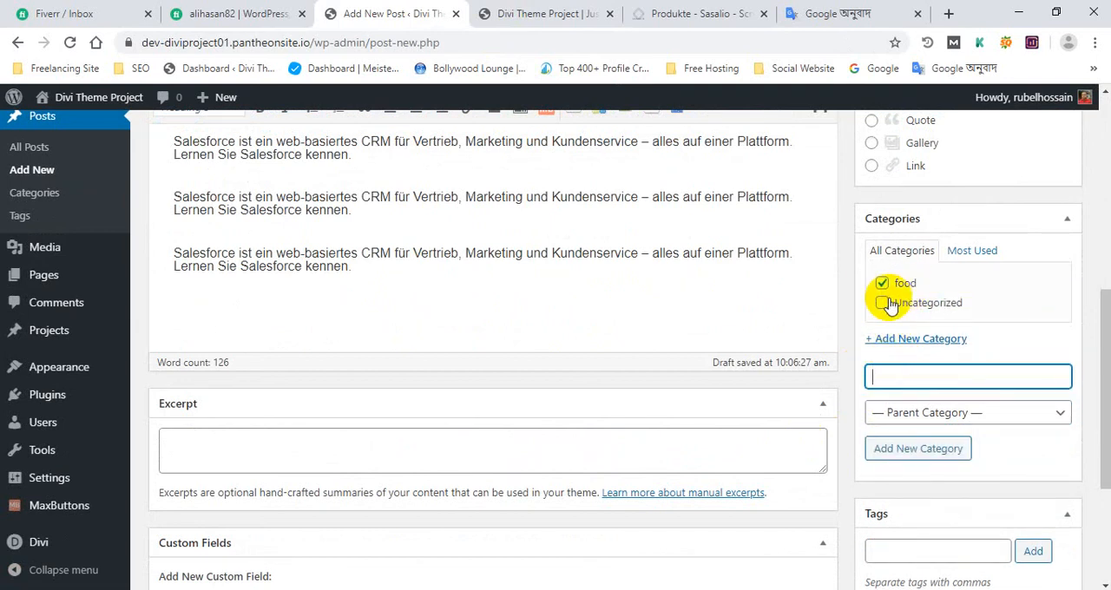
Step: Open the post's featured image selection and check the picture above "WAS IST SALESFORCE?" on the Sasalio Produkte page
scroll(890, 304, "down", 2)
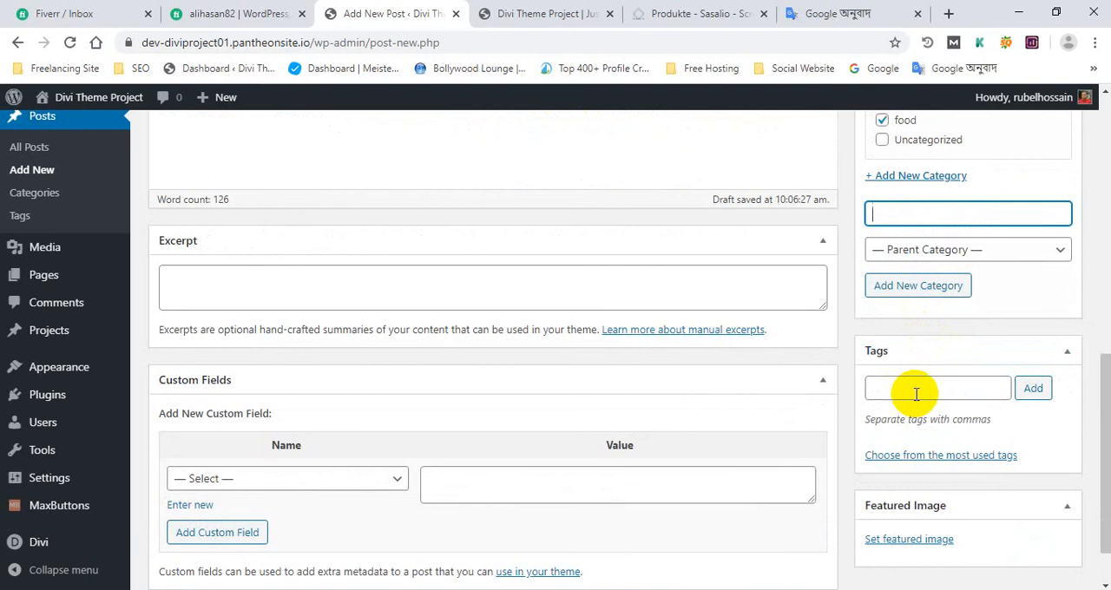
scroll(1029, 391, "down", 1)
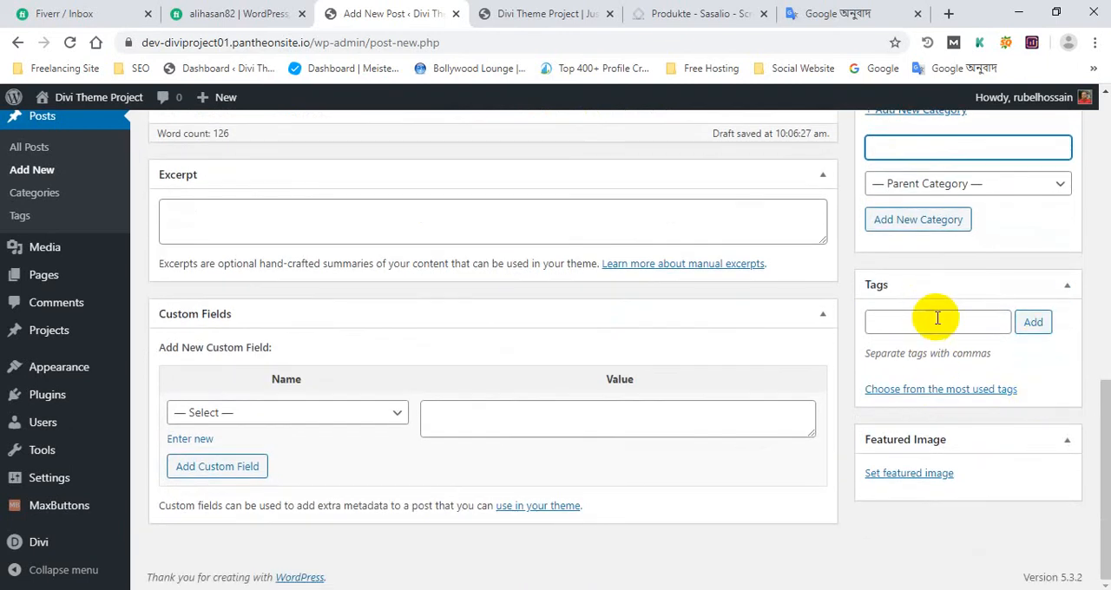
scroll(937, 317, "up", 3)
scroll(935, 322, "down", 3)
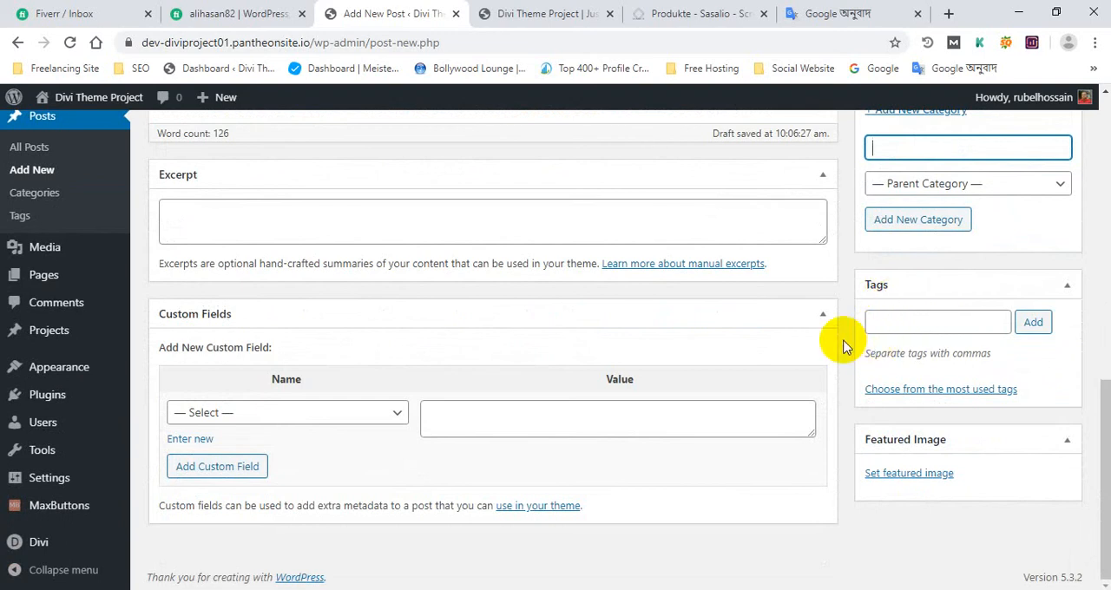
left_click(915, 476)
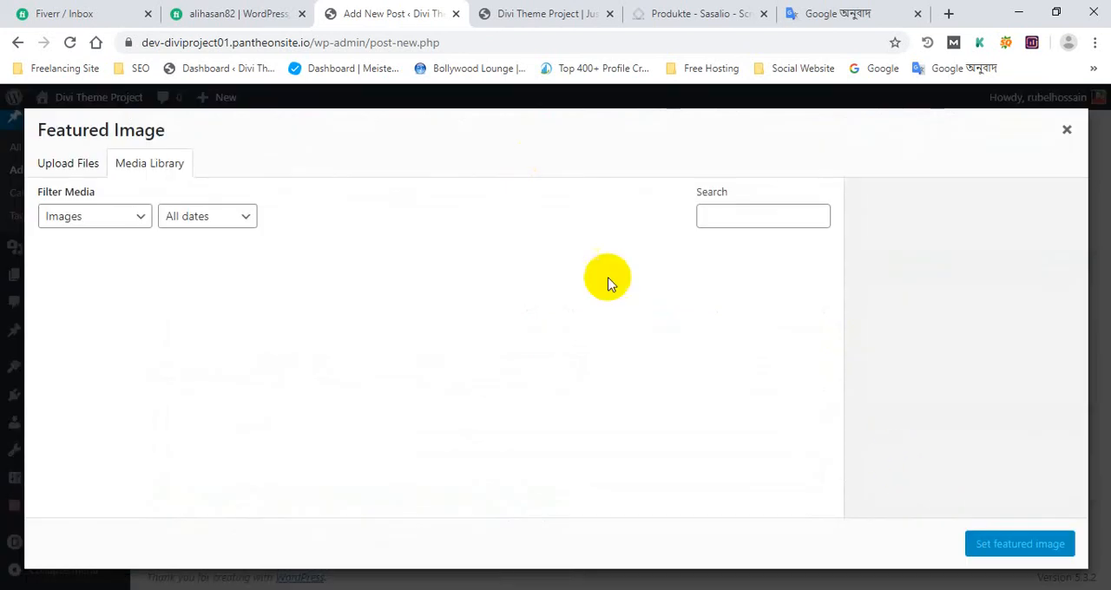
left_click(555, 12)
left_click(700, 14)
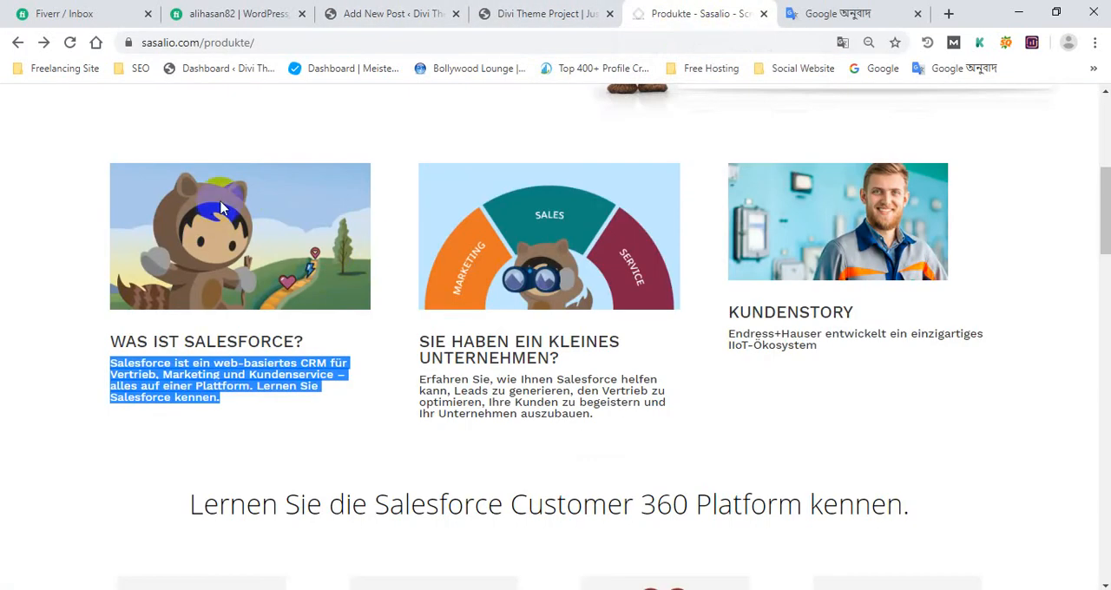
left_click(506, 7)
left_click(349, 13)
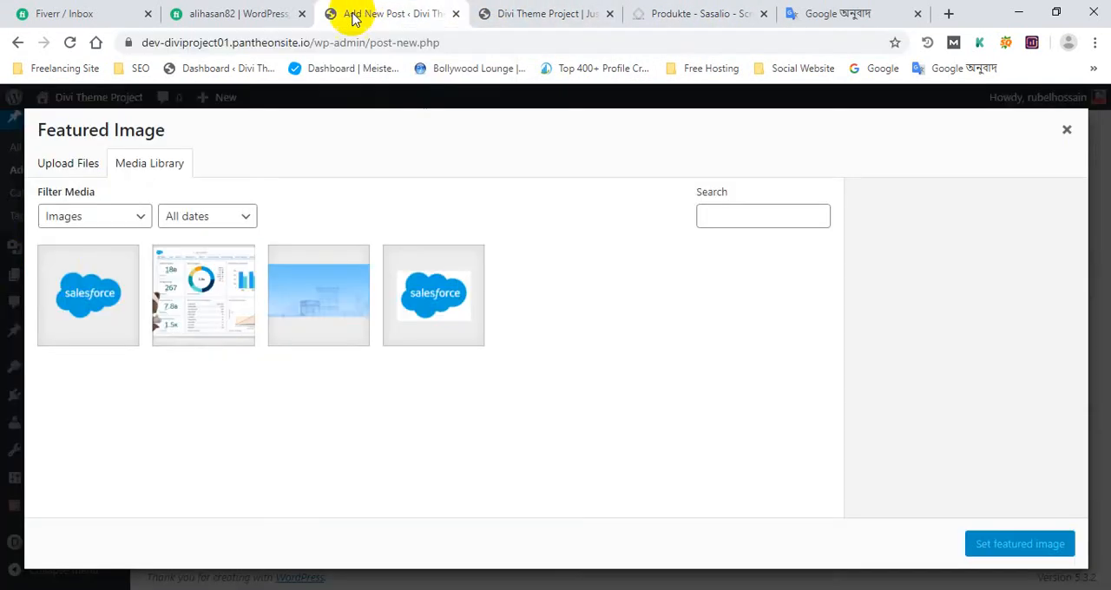
Step: Upload what-is-salesforce.png from the salesforce Image folder and set it as the post's featured image
left_click(61, 165)
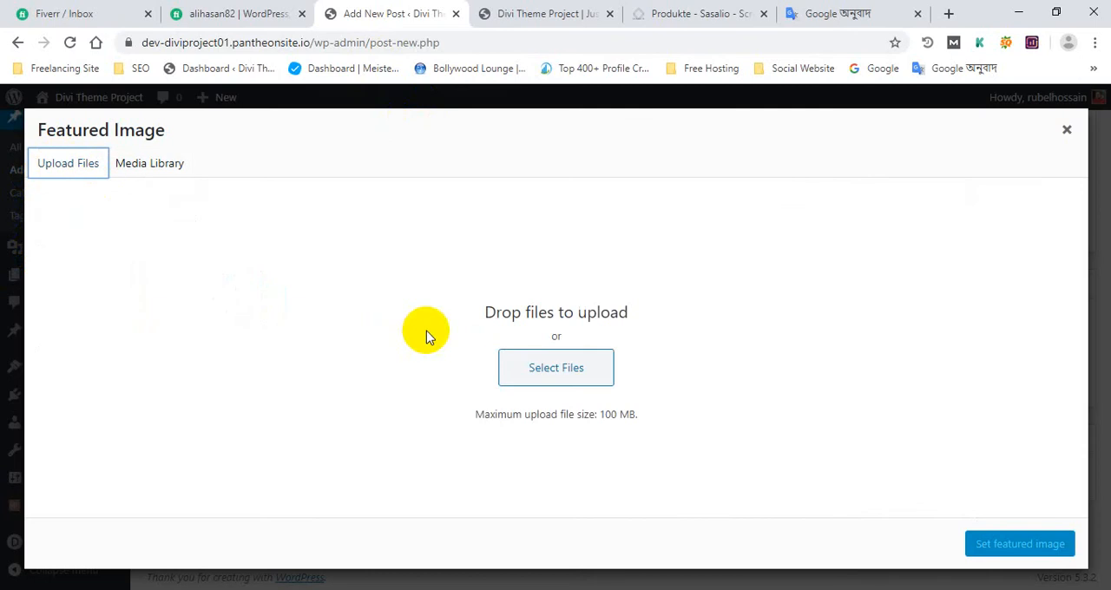
left_click(710, 10)
left_click(433, 12)
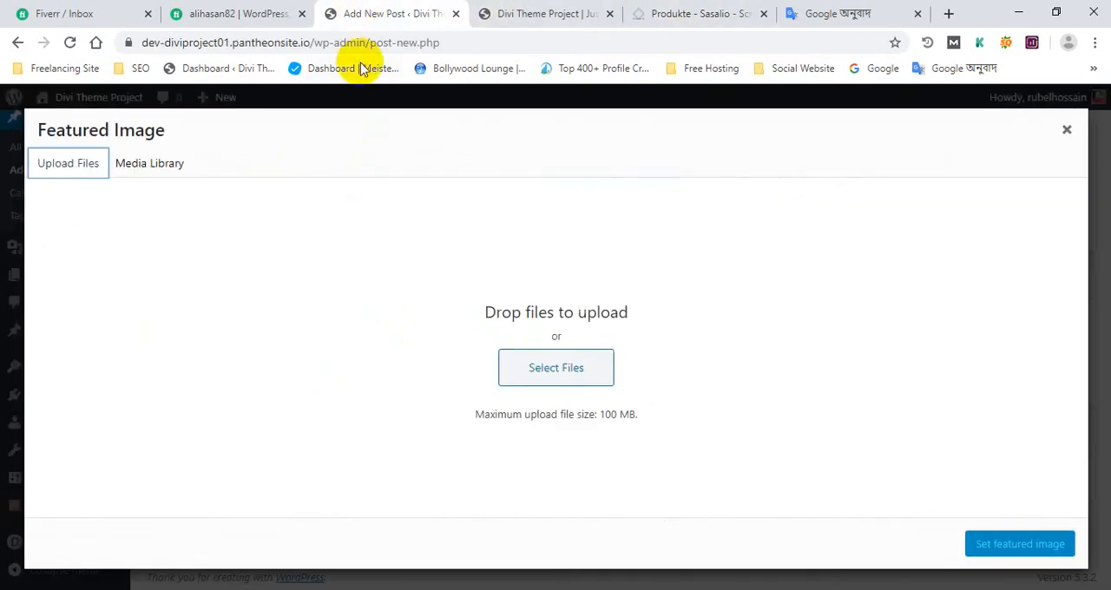
left_click(545, 372)
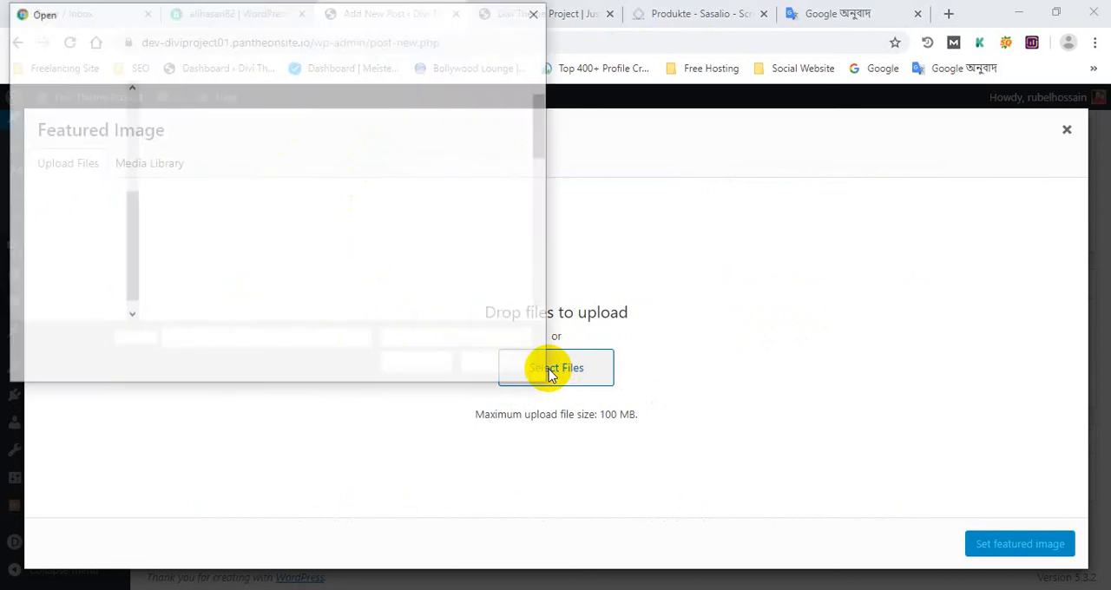
scroll(335, 260, "down", 5)
scroll(320, 200, "up", 3)
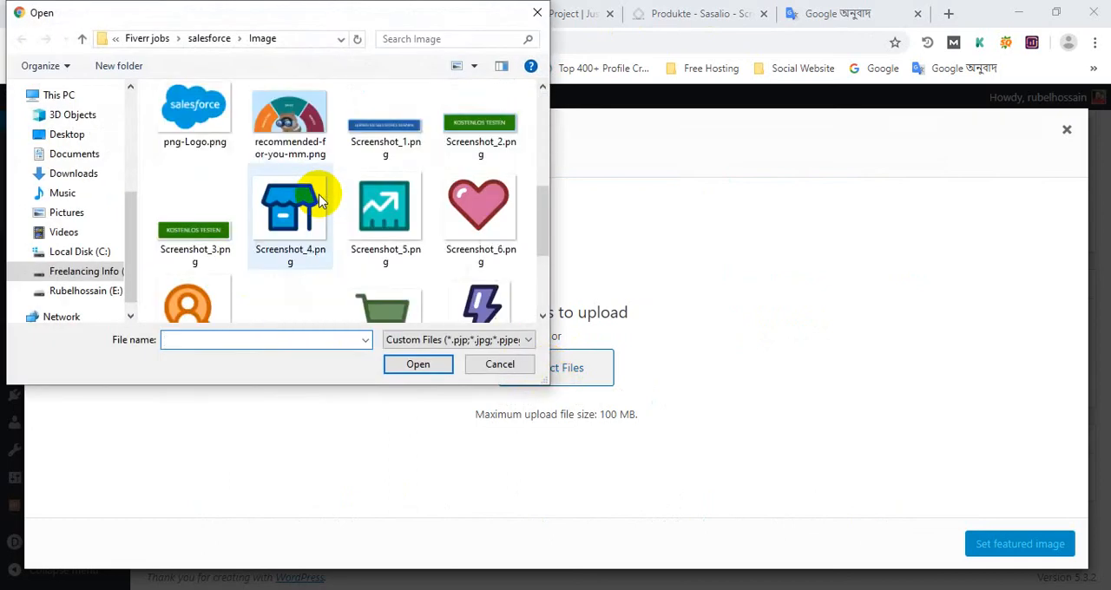
scroll(322, 204, "down", 3)
double_click(395, 278)
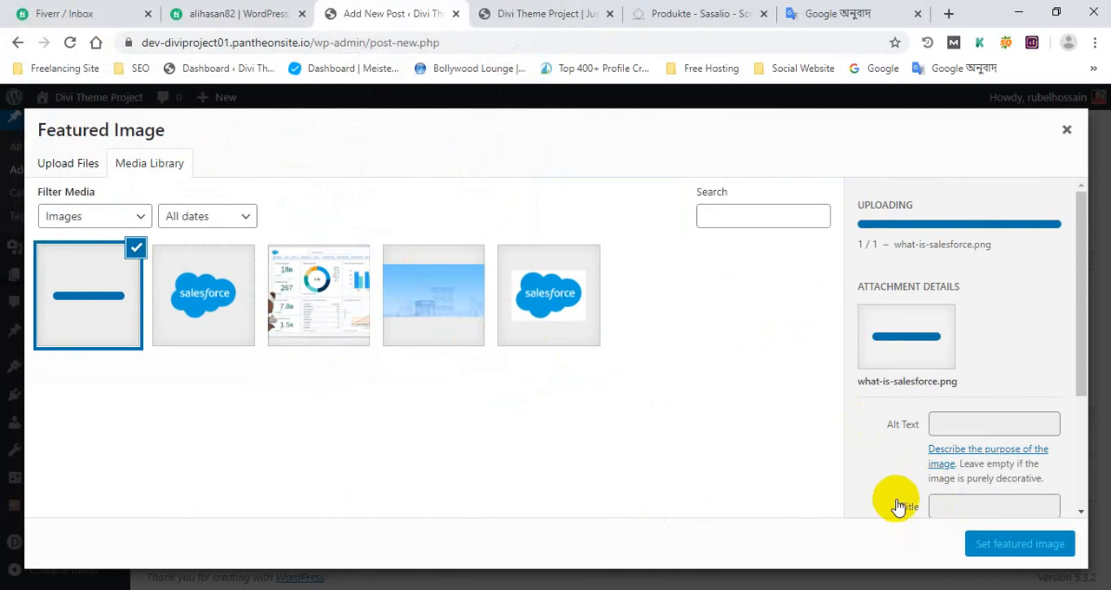
left_click(1012, 544)
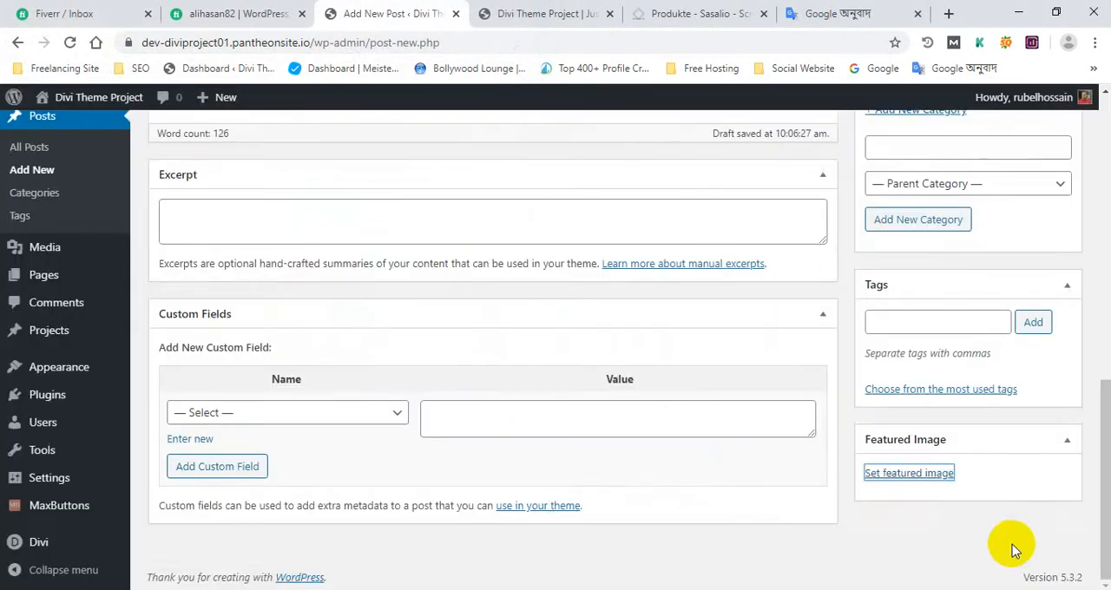
scroll(833, 482, "up", 4)
scroll(938, 477, "down", 5)
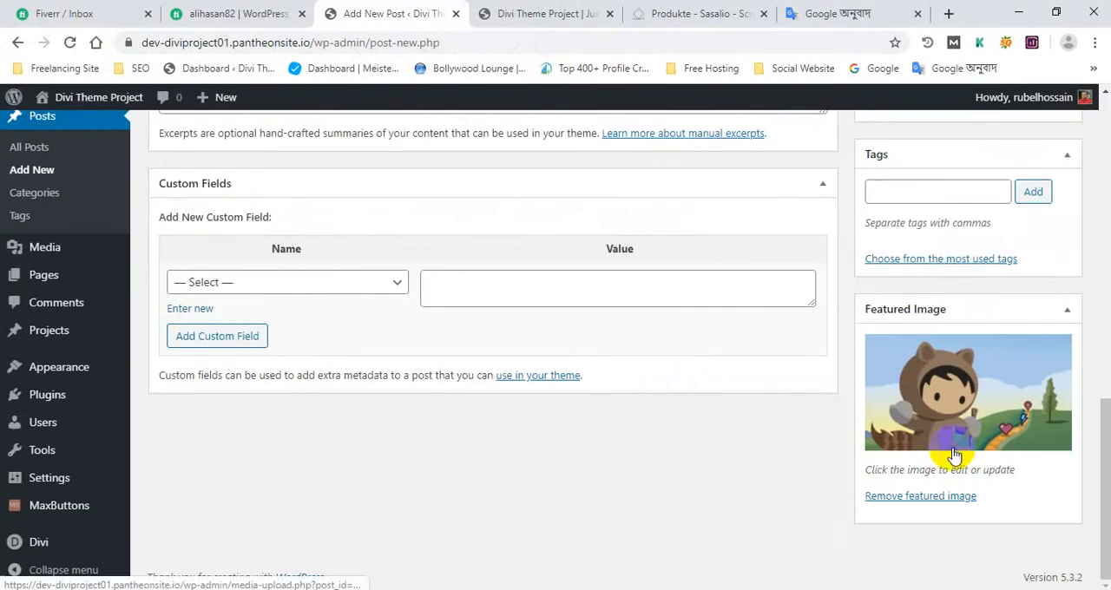
Step: Review the draft post's title, body text, category, custom fields and featured image
scroll(819, 454, "up", 10)
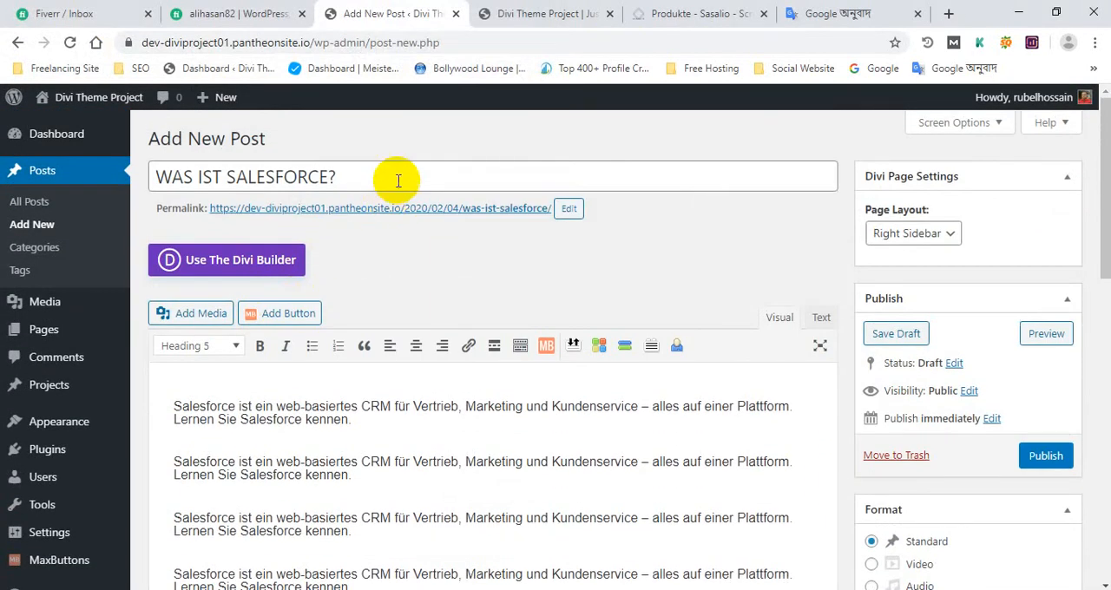
left_click_drag(397, 178, 153, 174)
scroll(373, 373, "down", 3)
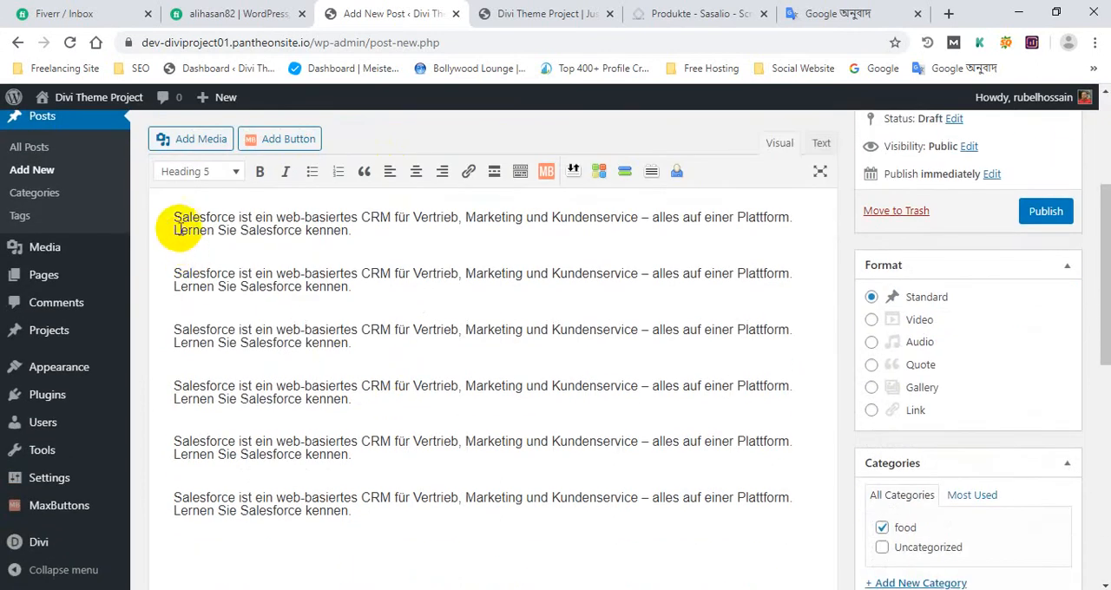
left_click_drag(173, 213, 437, 509)
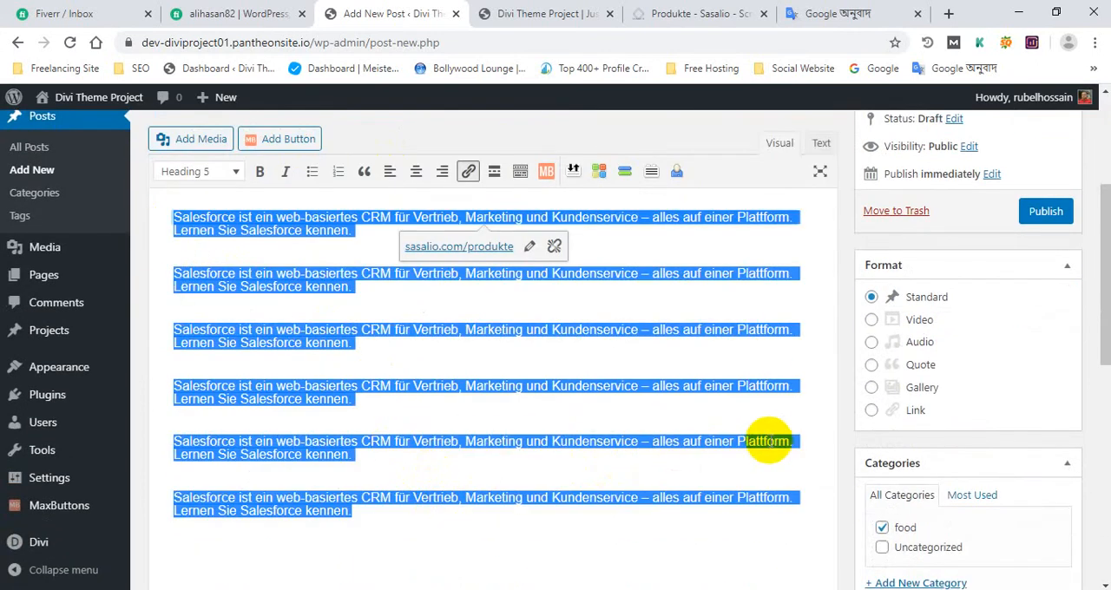
scroll(773, 441, "down", 1)
scroll(776, 441, "up", 1)
scroll(885, 385, "down", 7)
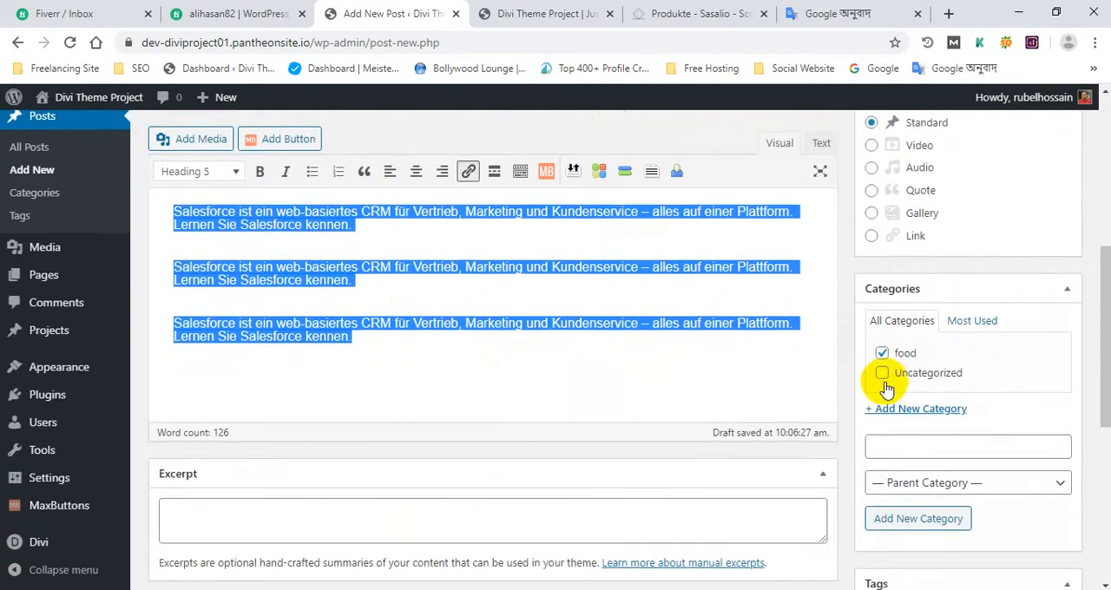
scroll(784, 443, "up", 2)
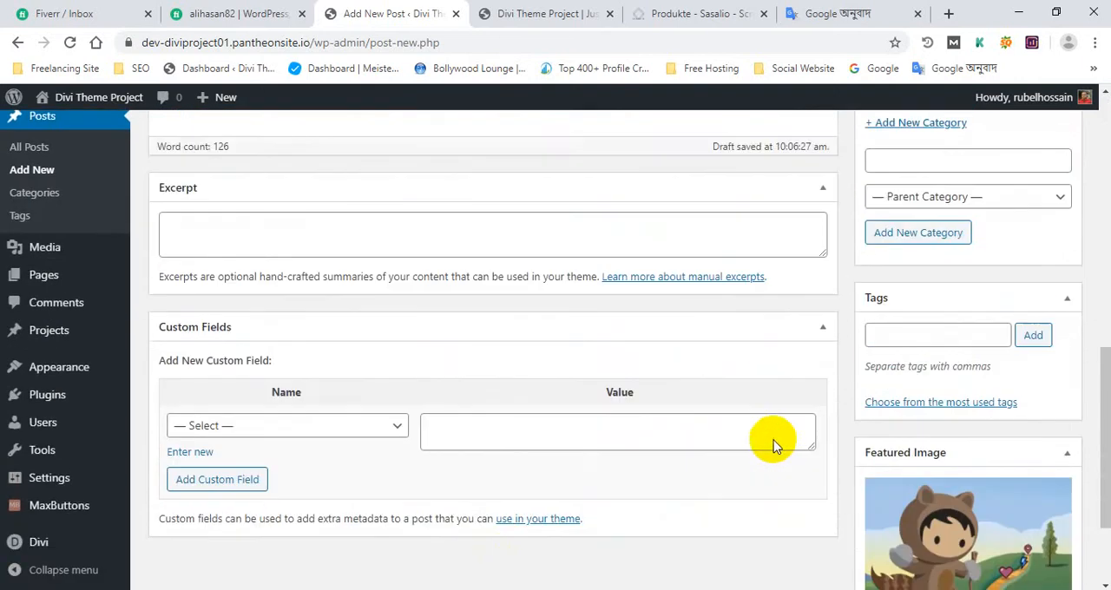
scroll(776, 431, "down", 2)
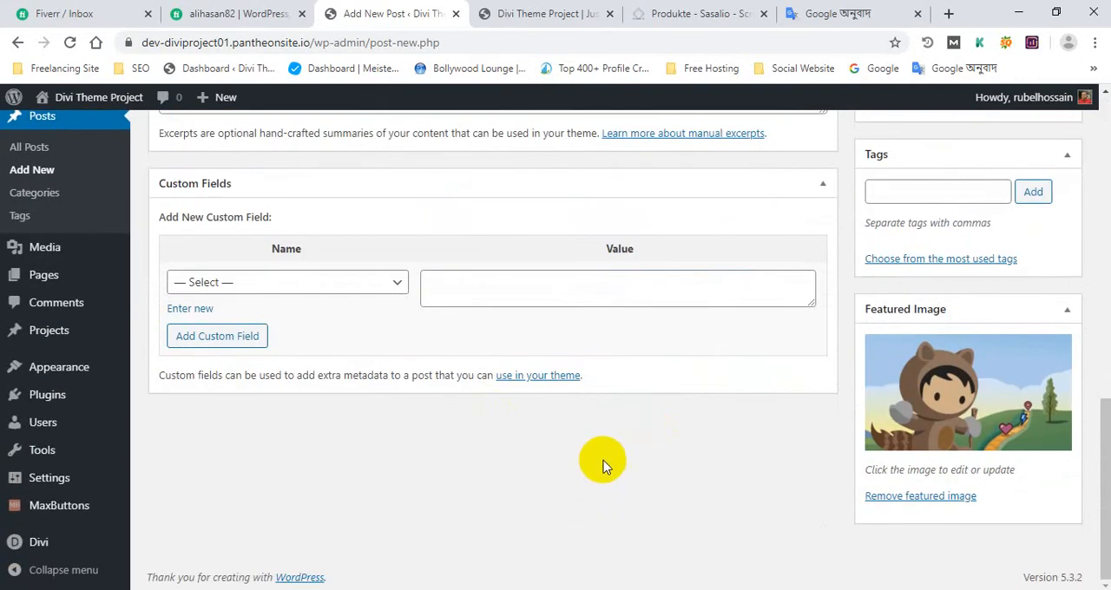
scroll(600, 459, "up", 7)
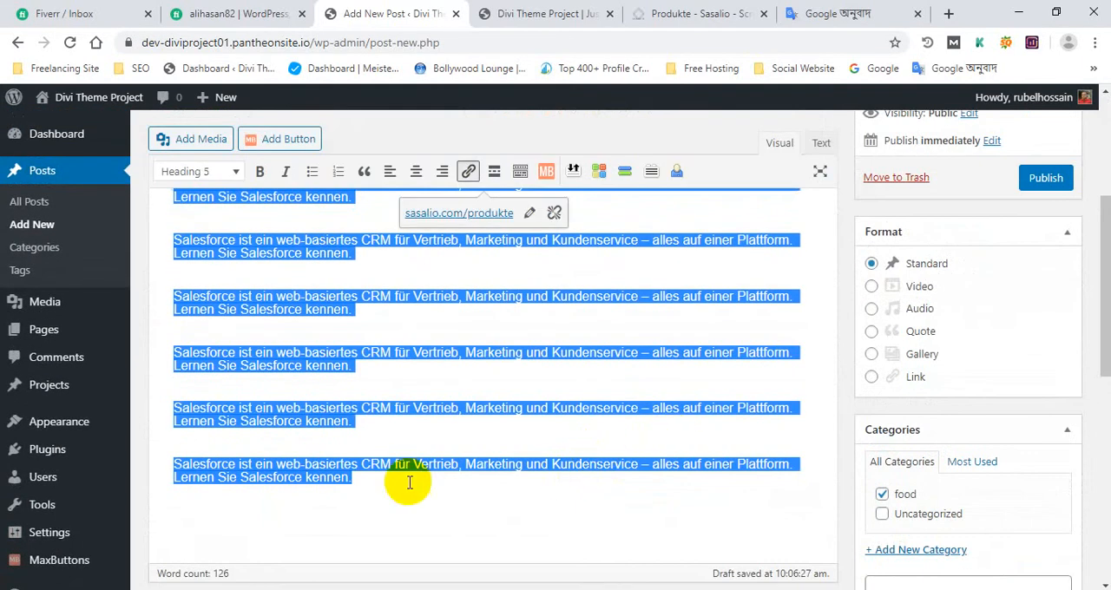
Step: Examine the repeated Salesforce paragraphs in the post body from first to last
left_click_drag(379, 479, 394, 558)
left_click(263, 331)
scroll(263, 326, "up", 2)
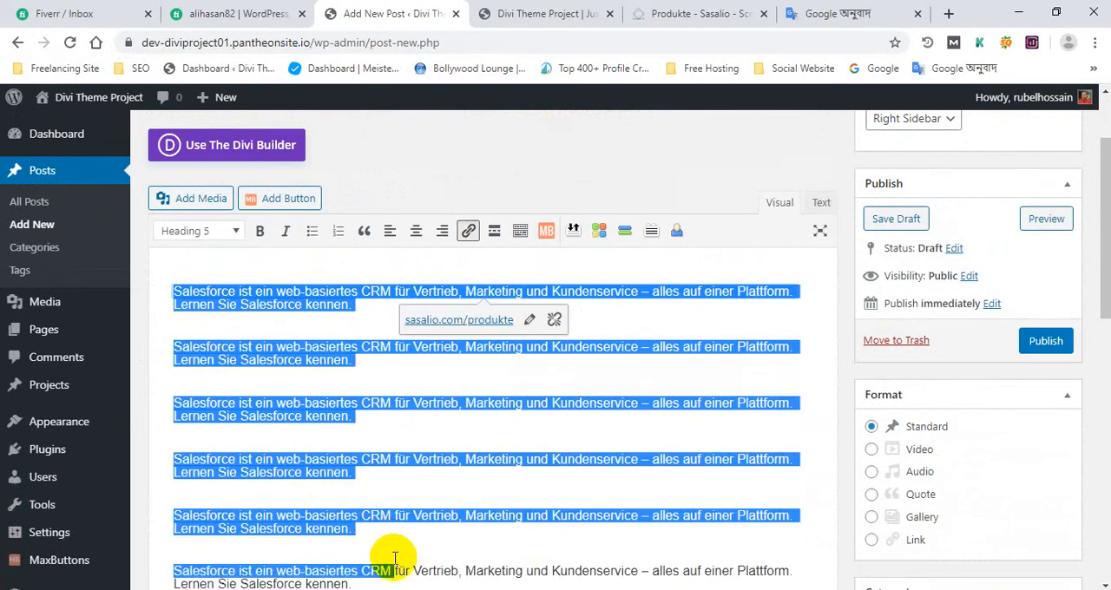
scroll(394, 529, "down", 3)
left_click_drag(359, 404, 181, 191)
scroll(240, 348, "up", 2)
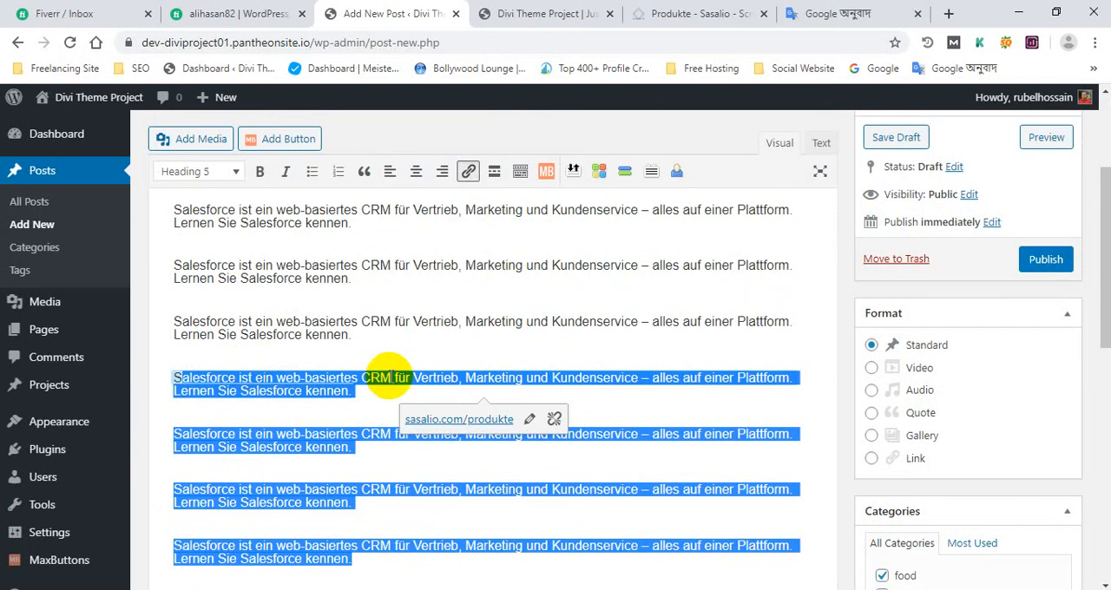
scroll(379, 347, "down", 4)
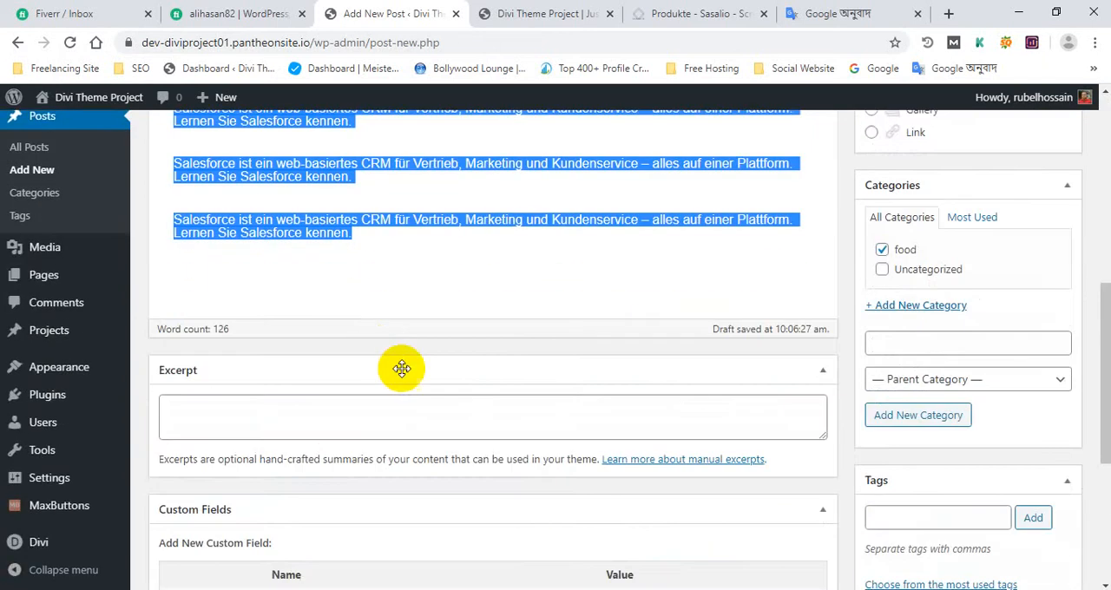
left_click(573, 286)
scroll(850, 340, "up", 6)
scroll(781, 318, "down", 1)
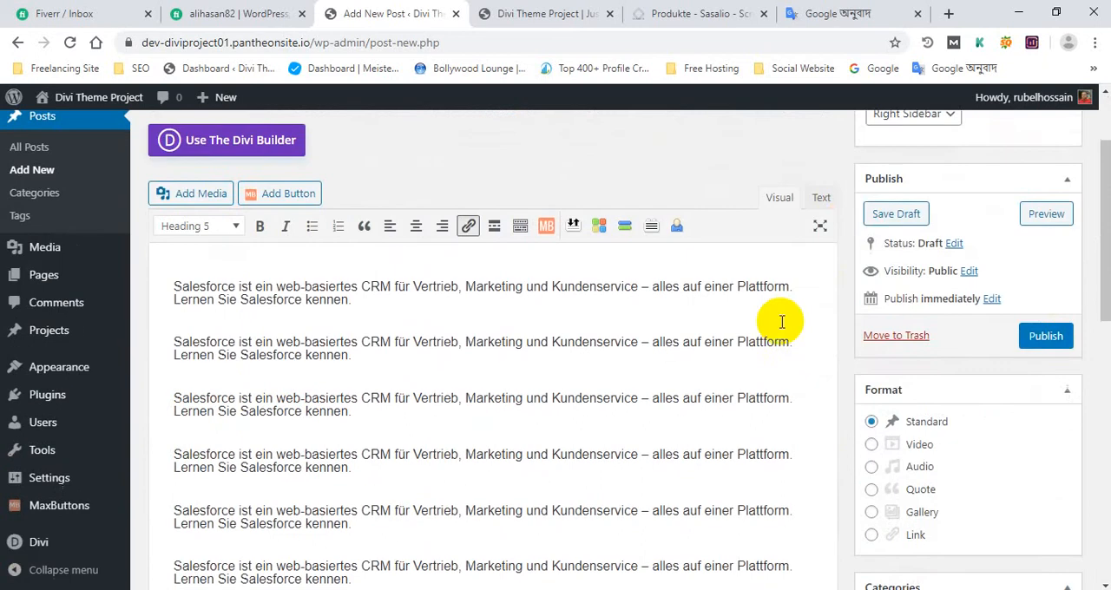
scroll(524, 321, "up", 2)
scroll(570, 342, "down", 7)
Step: Publish the "WAS IST SALESFORCE?" post and open its permalink in a separate tab
scroll(987, 307, "up", 3)
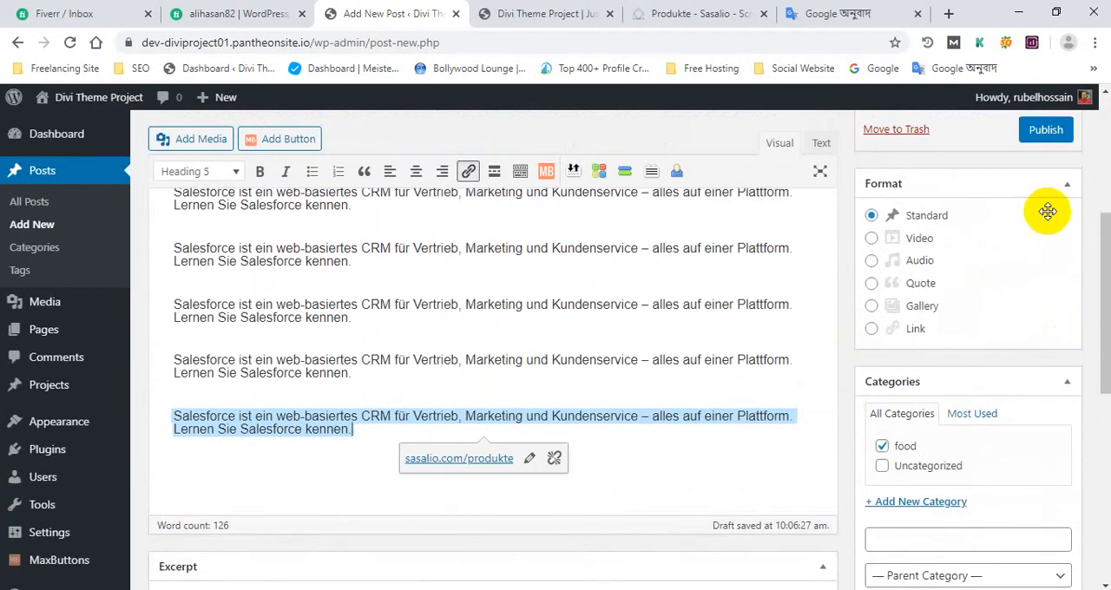
left_click(1050, 132)
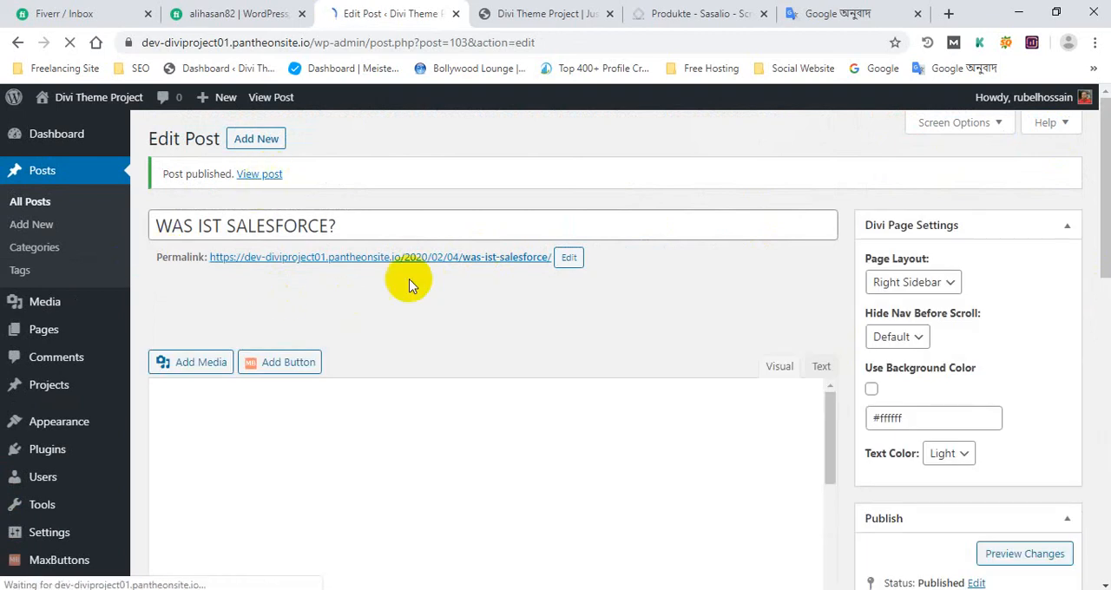
left_click(487, 265)
left_click(462, 25)
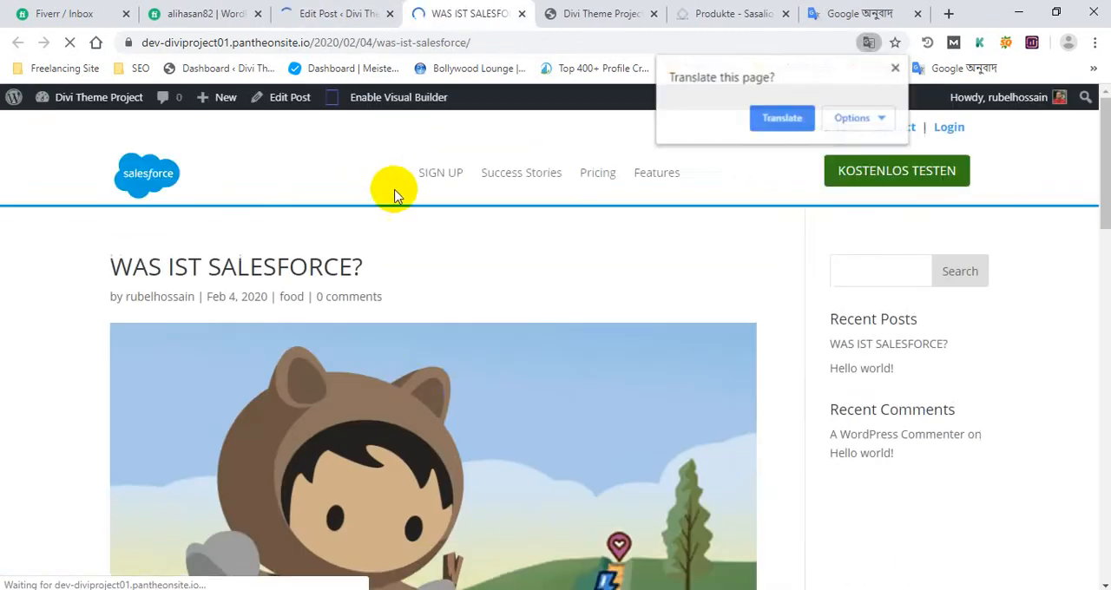
Step: Dismiss the translation offer and examine the published post's title, featured image, body text and web address
scroll(391, 213, "down", 4)
left_click(896, 67)
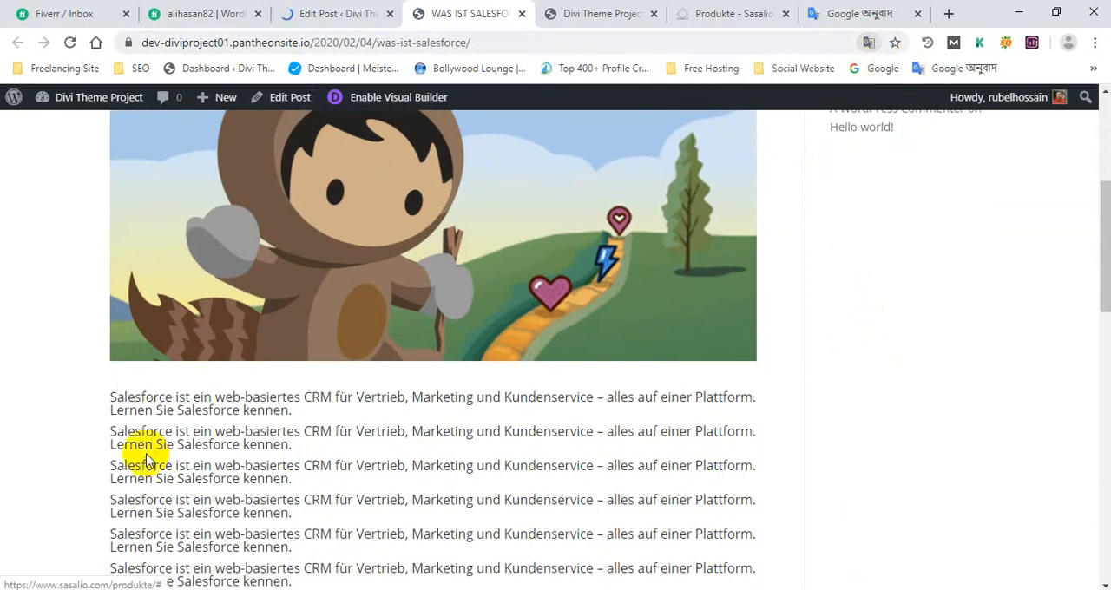
scroll(281, 528, "down", 5)
scroll(300, 537, "up", 10)
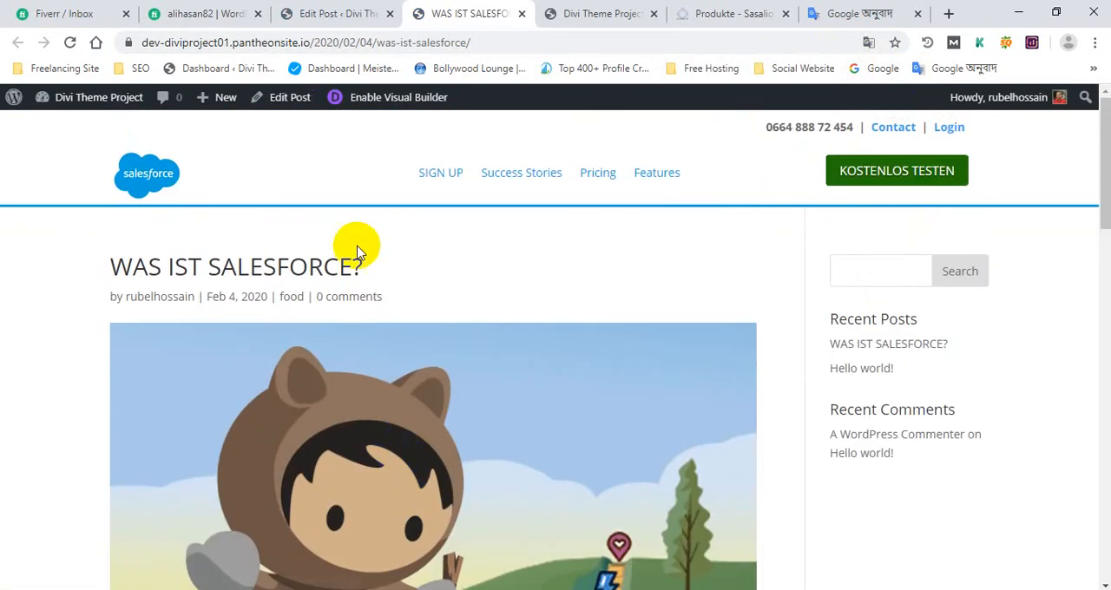
left_click_drag(311, 42, 489, 43)
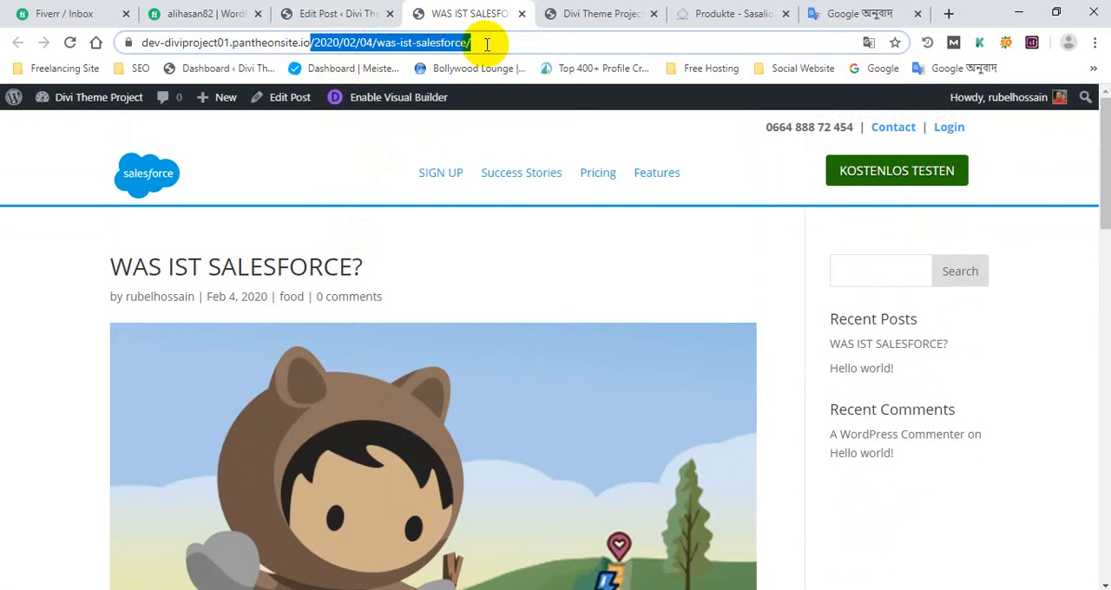
Step: Examine the published post's web address after the domain and its page content down to the footer
left_click(359, 43)
left_click_drag(379, 43, 502, 49)
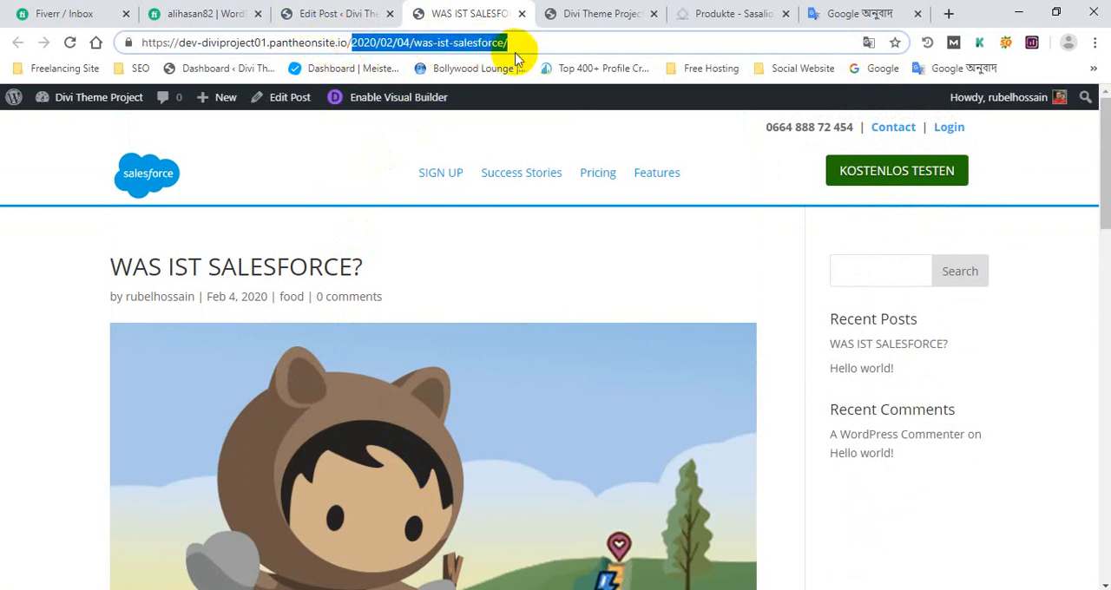
left_click(363, 14)
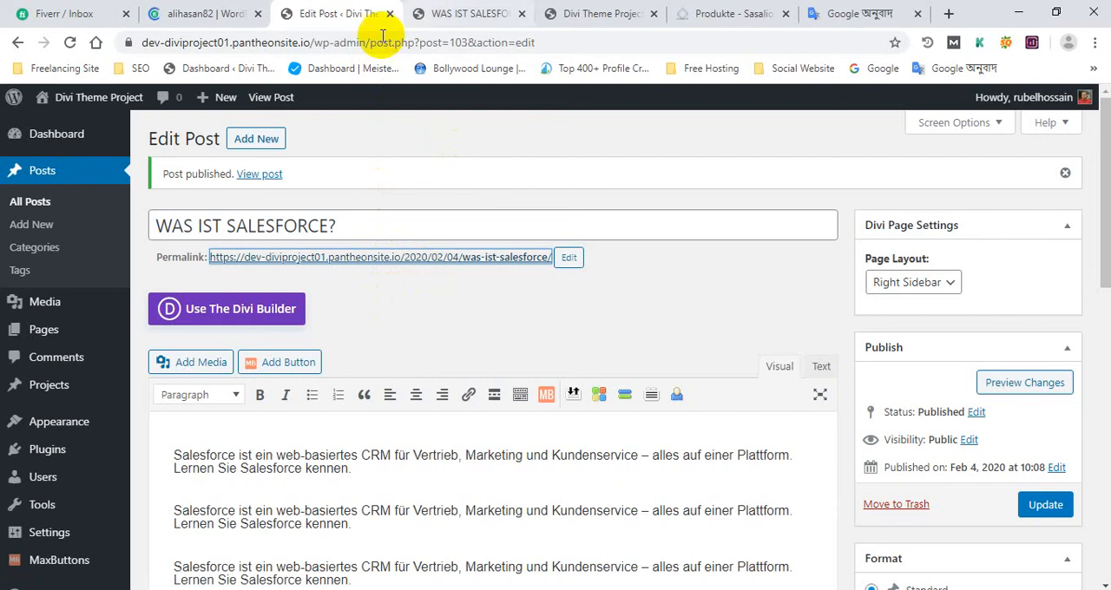
left_click(471, 10)
left_click(345, 45)
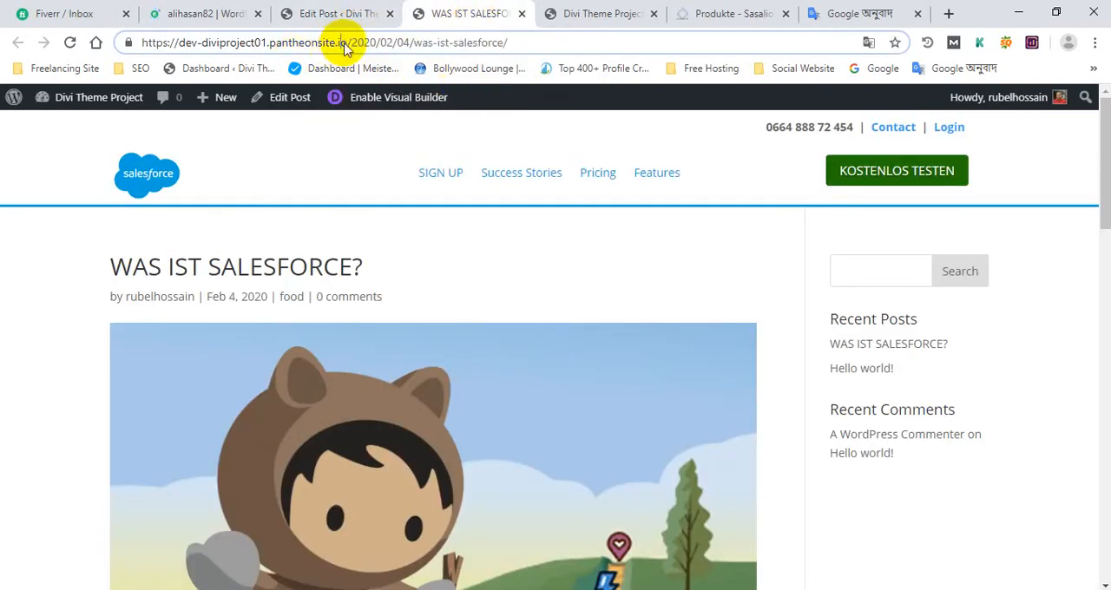
left_click_drag(351, 42, 533, 46)
scroll(495, 322, "down", 12)
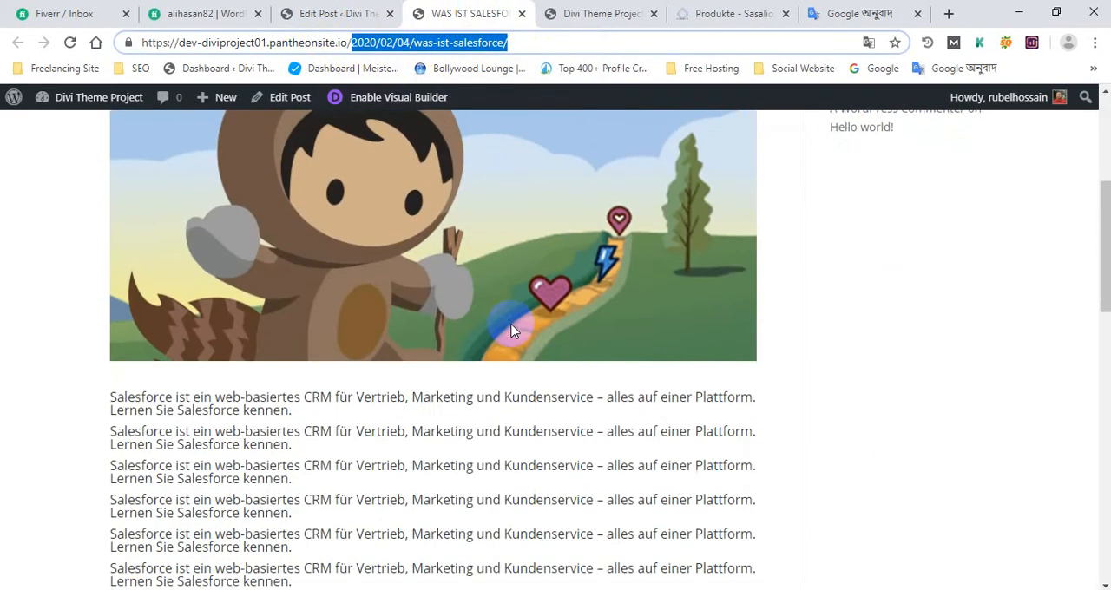
scroll(497, 311, "down", 3)
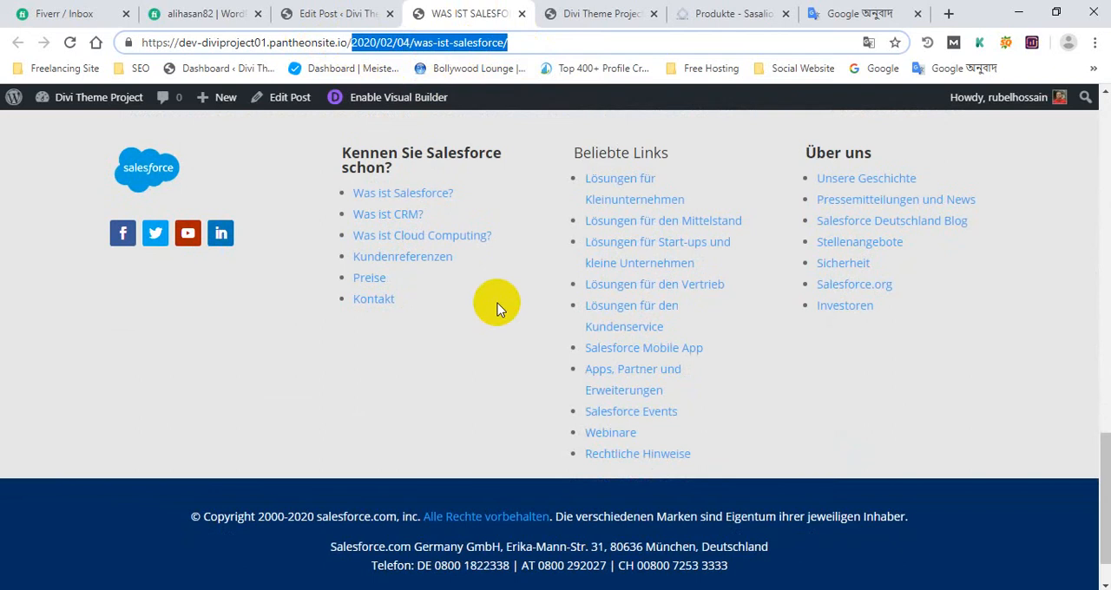
scroll(498, 308, "down", 1)
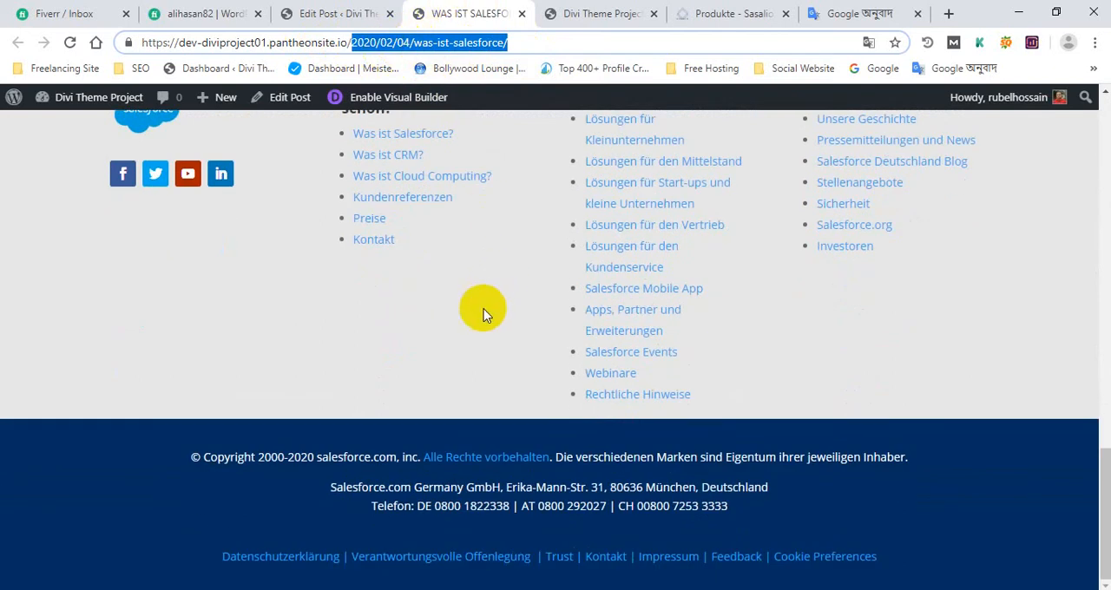
scroll(477, 306, "up", 3)
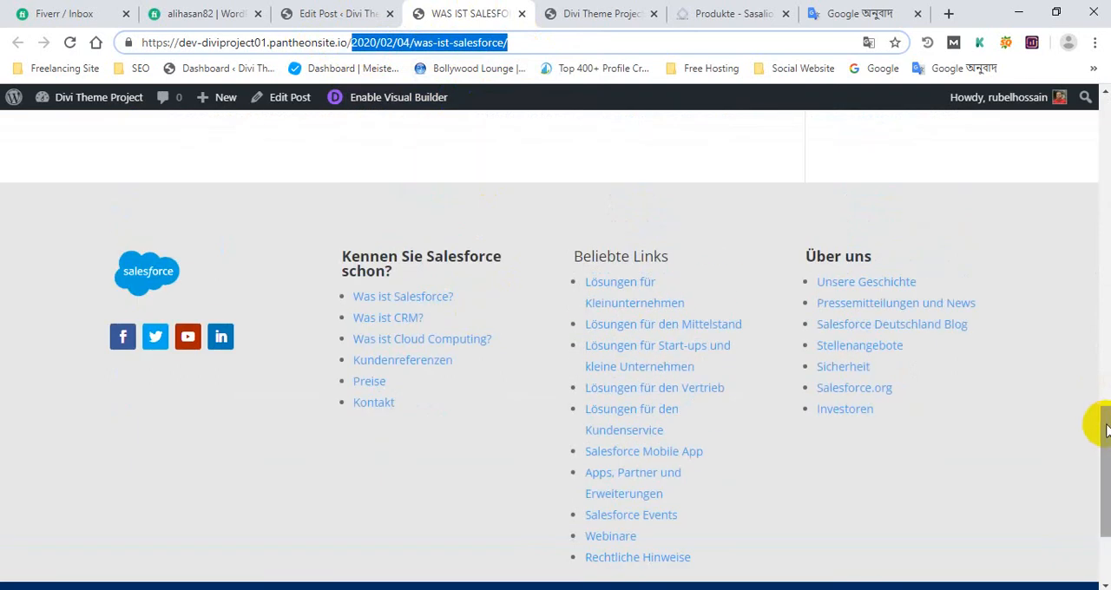
left_click_drag(1105, 430, 1104, 119)
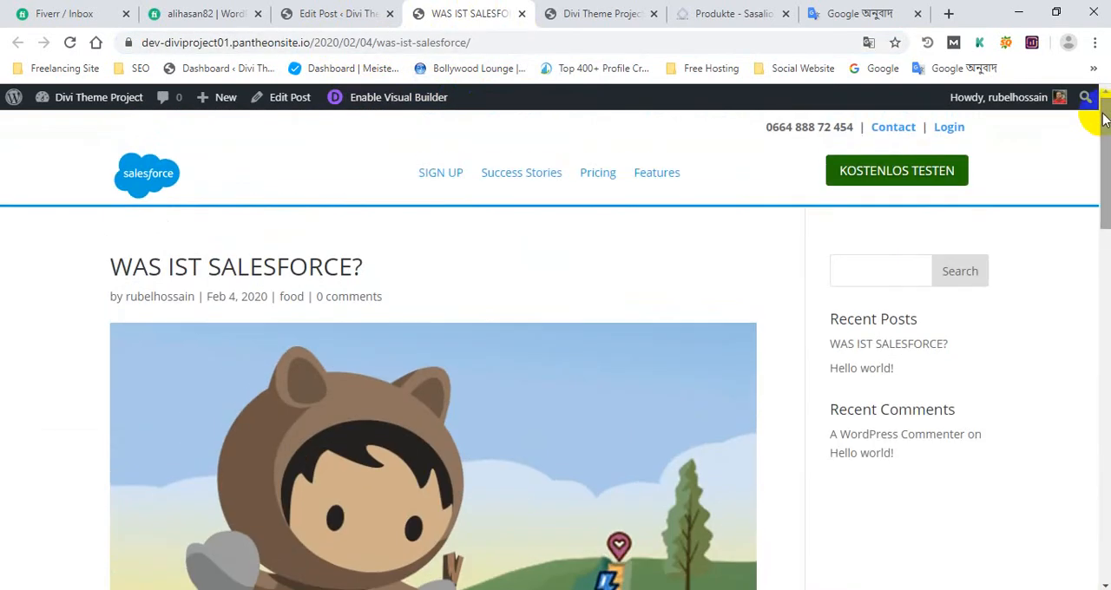
Step: Compare the date and slug portions of the published post's web address with the post's title
left_click(323, 7)
left_click(491, 12)
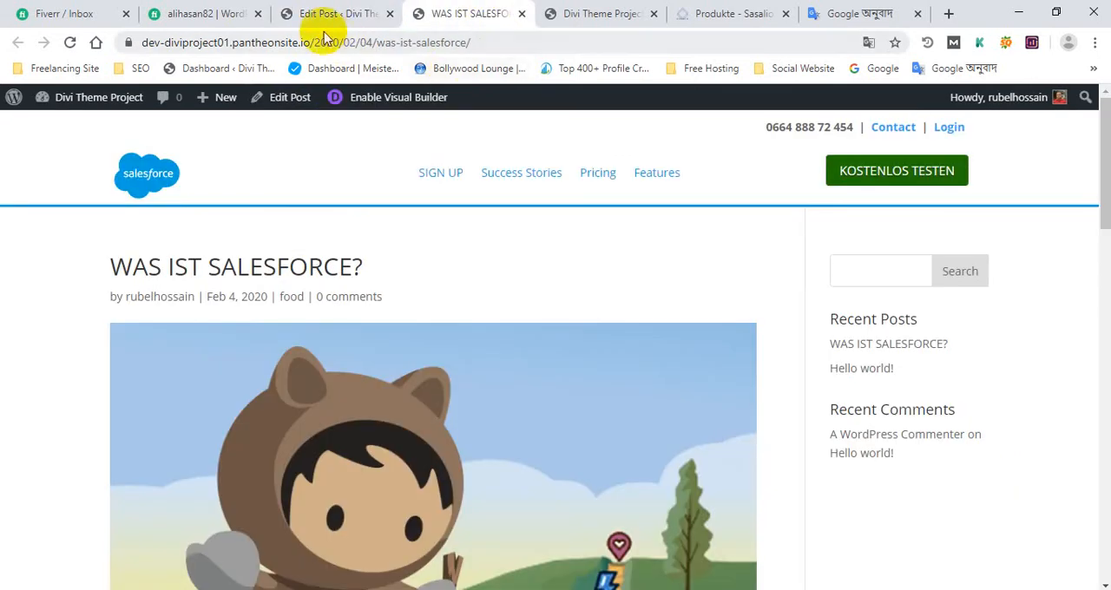
left_click_drag(317, 45, 415, 42)
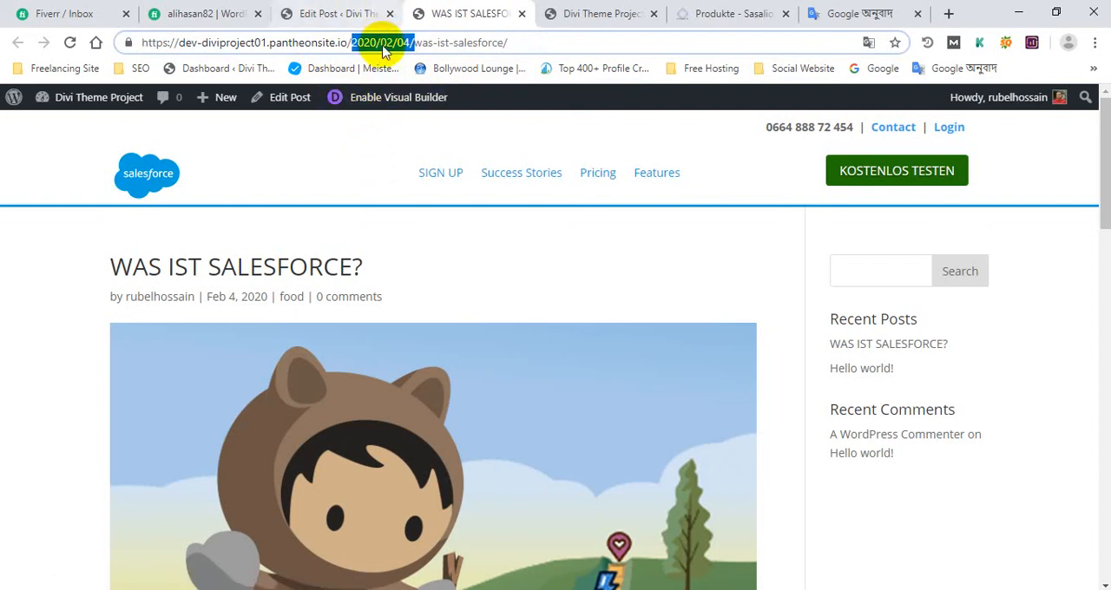
left_click(329, 7)
left_click(467, 7)
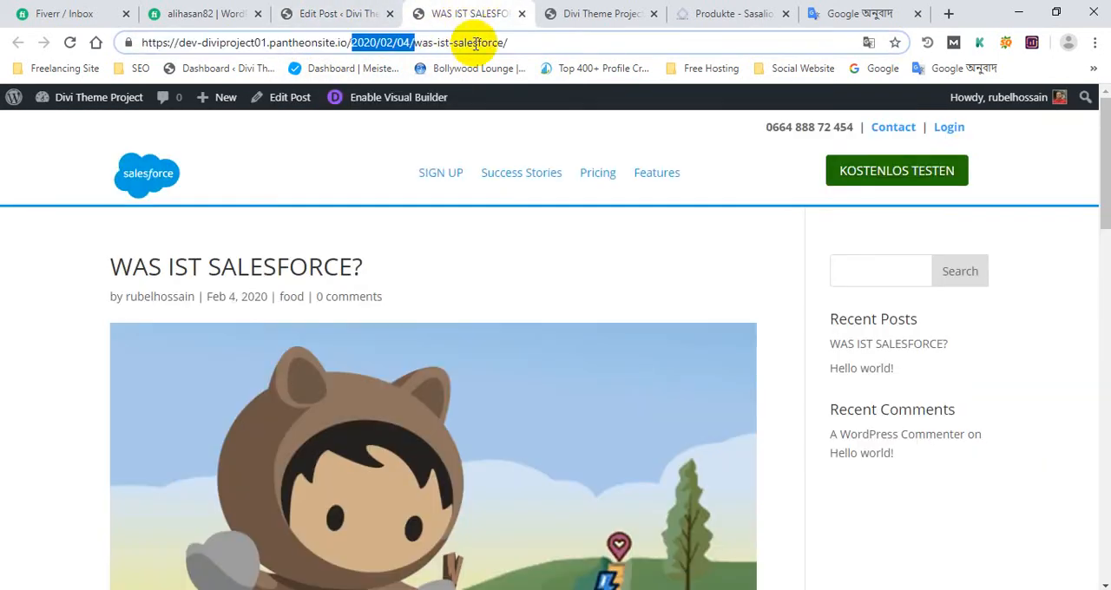
left_click_drag(507, 42, 410, 42)
scroll(250, 221, "down", 2)
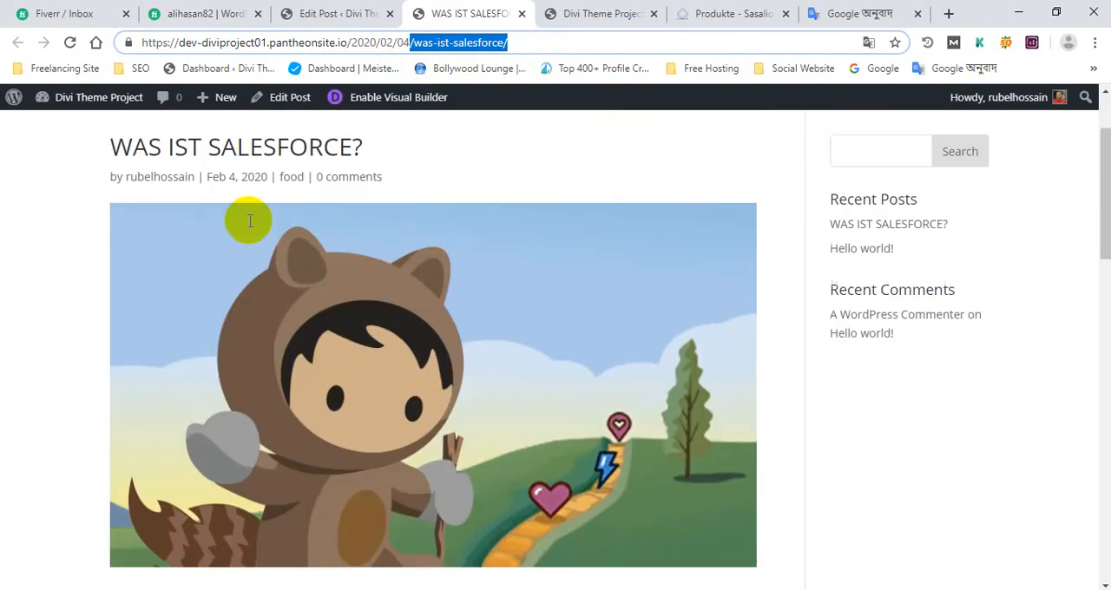
scroll(249, 220, "up", 2)
left_click_drag(109, 266, 380, 266)
Step: Check which part of the permalink is editable in the post editor against the date portion of the published address
left_click(329, 7)
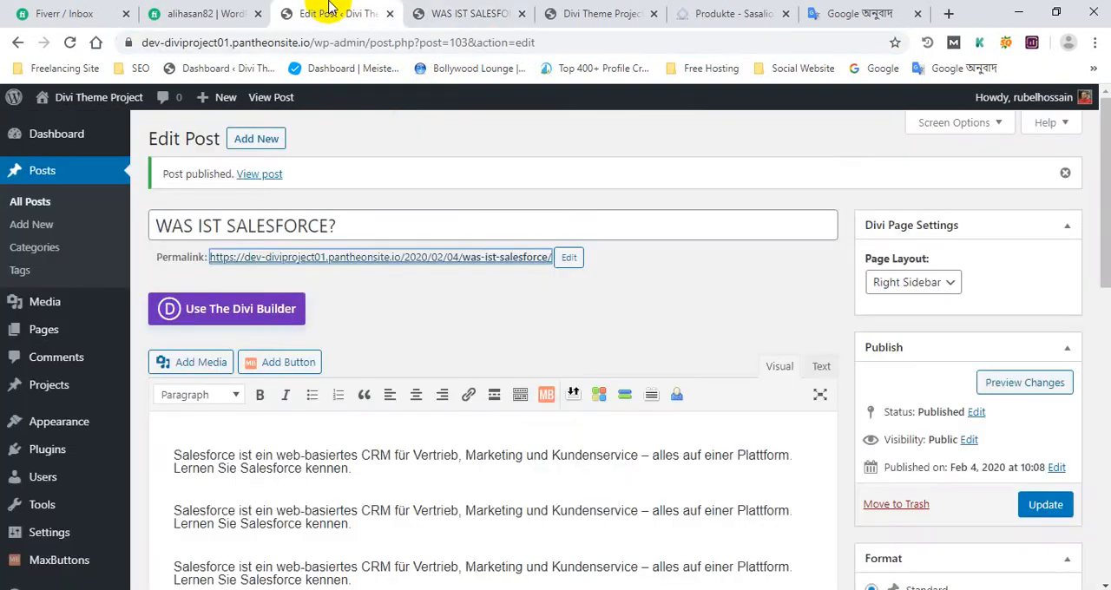
left_click(569, 259)
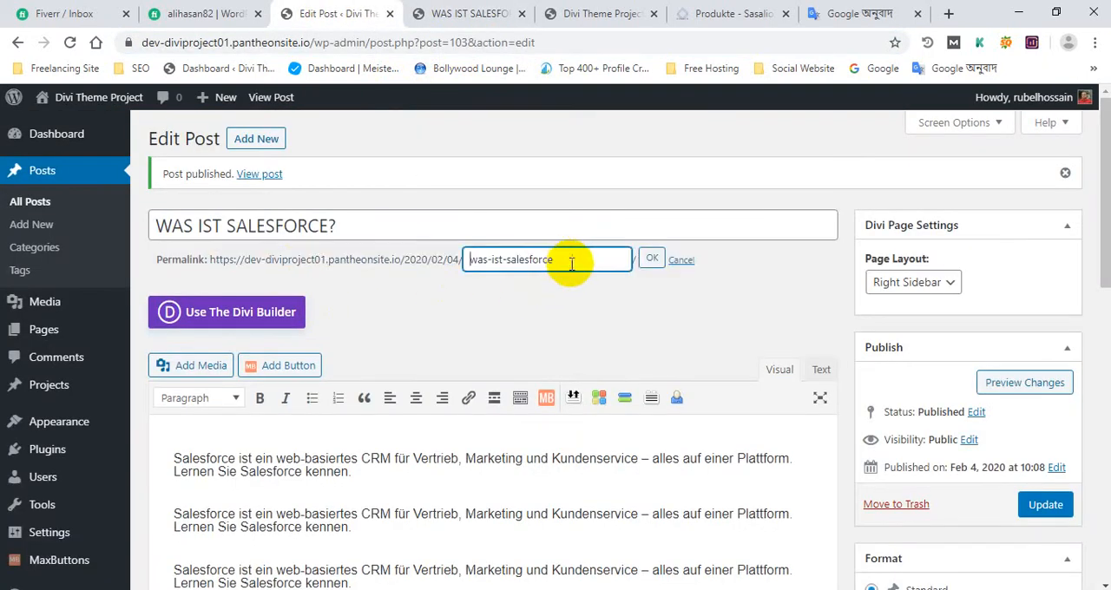
left_click_drag(583, 262, 463, 258)
left_click(485, 356)
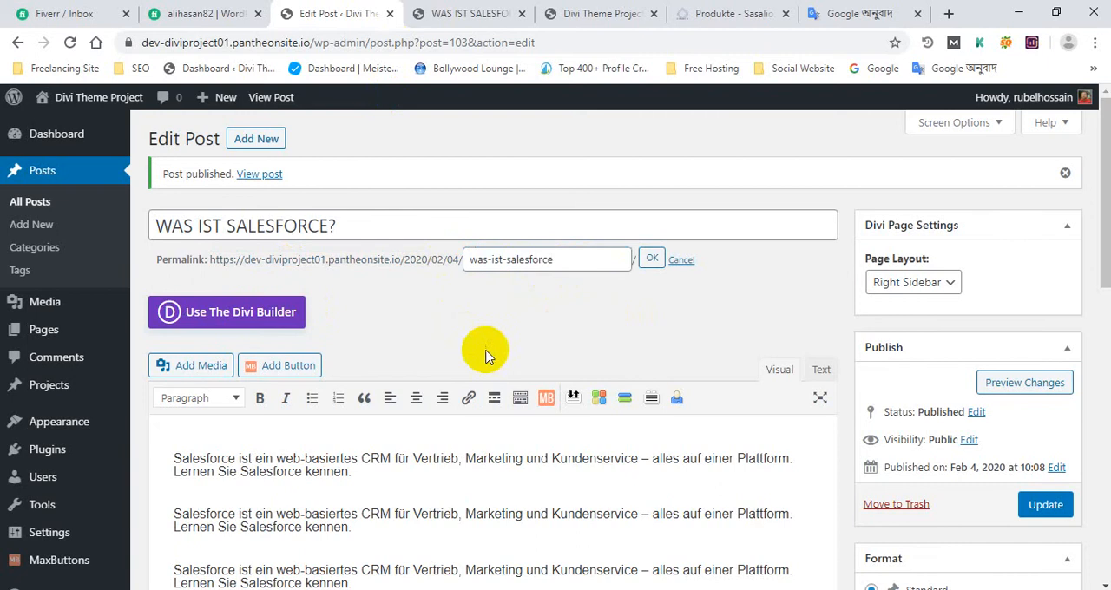
left_click(652, 258)
left_click(490, 13)
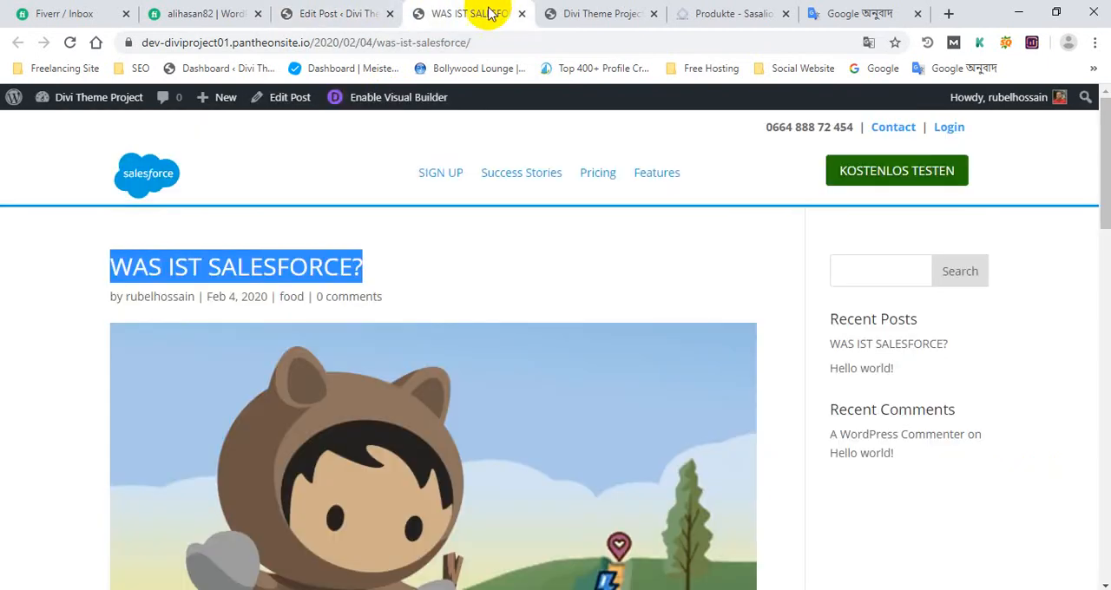
left_click_drag(320, 43, 408, 47)
left_click(356, 16)
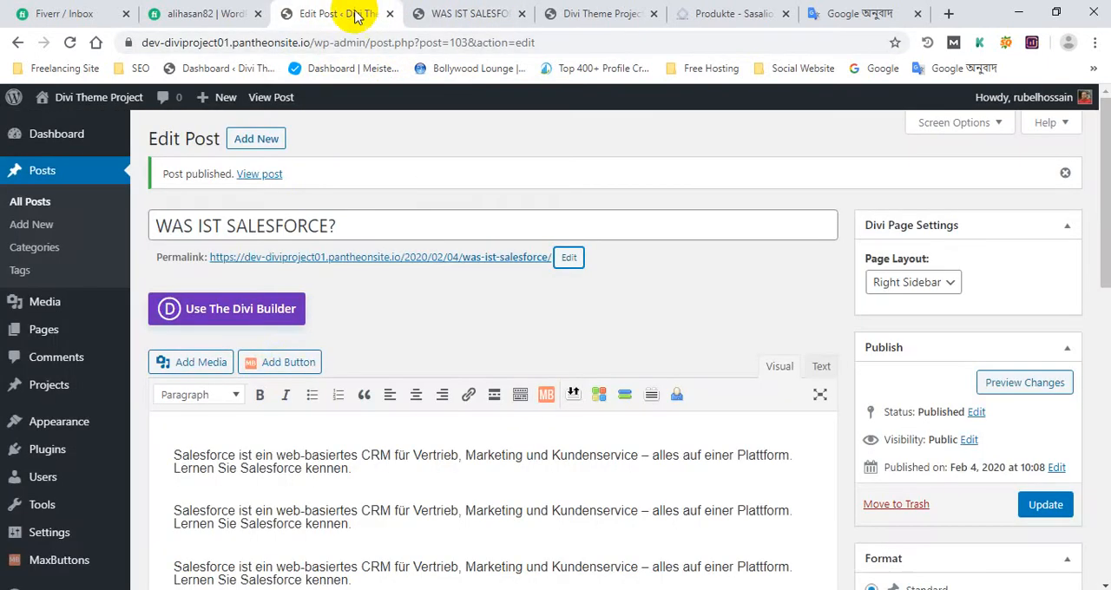
Step: Look through the site's Reading and Privacy settings for an option controlling the post address structure
scroll(25, 376, "down", 6)
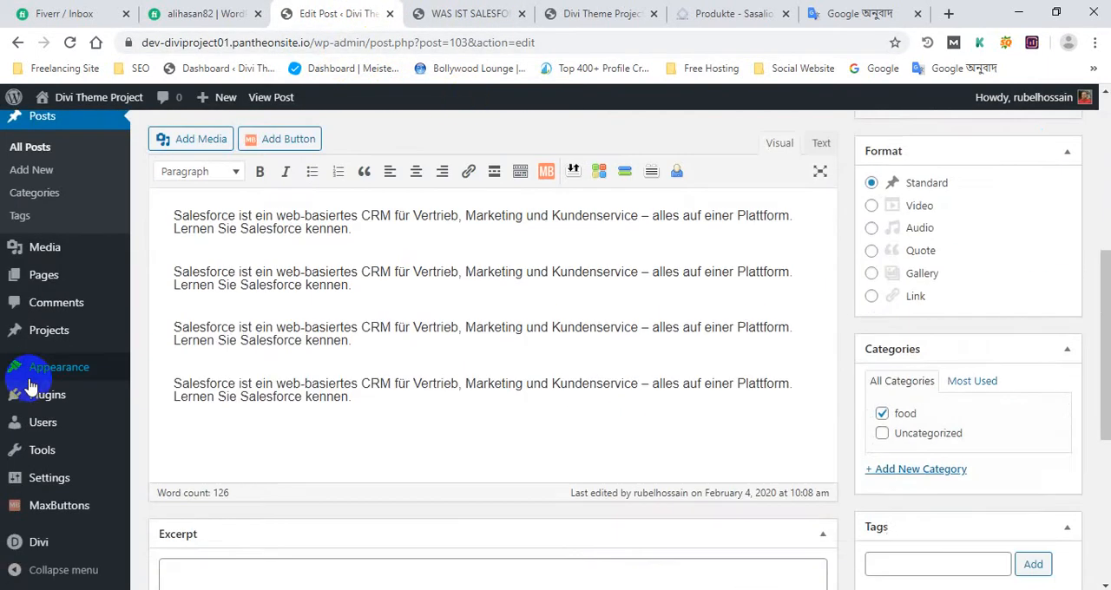
mouse_move(61, 493)
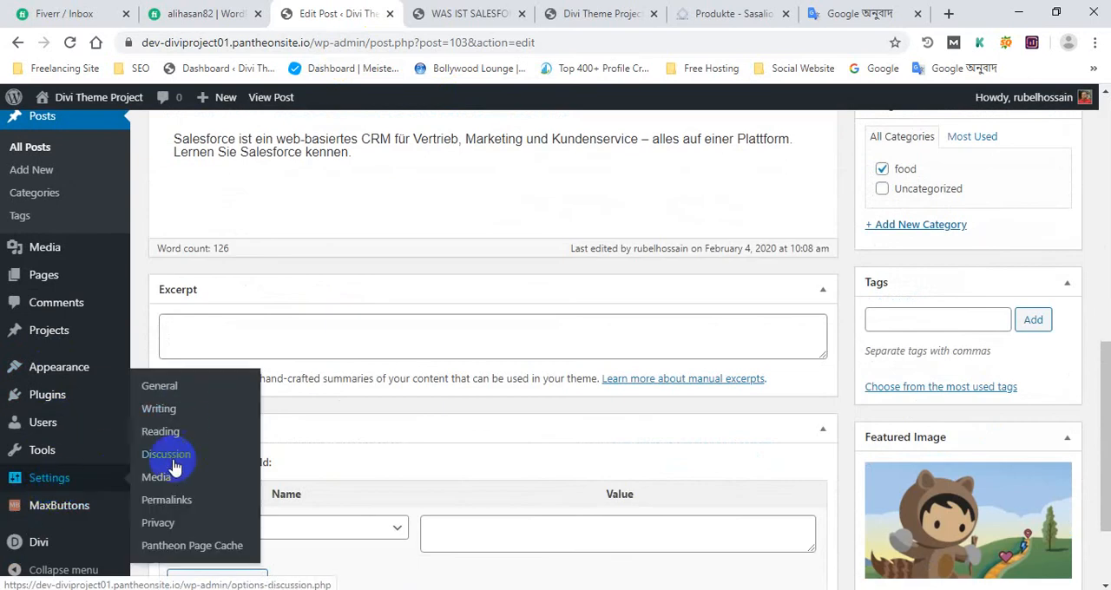
mouse_move(60, 483)
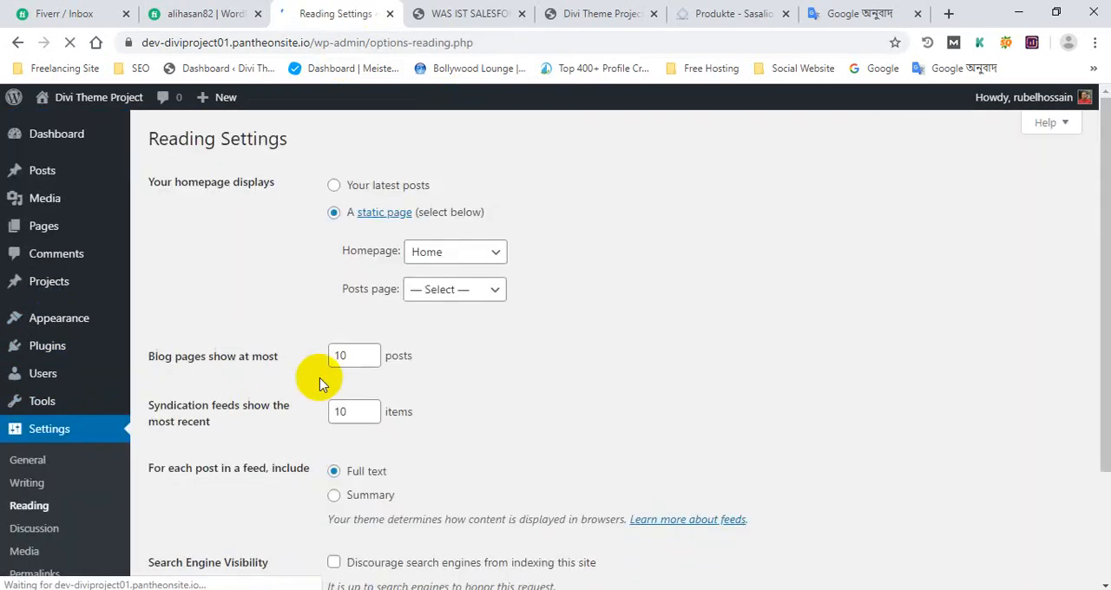
scroll(321, 368, "down", 2)
scroll(330, 365, "up", 2)
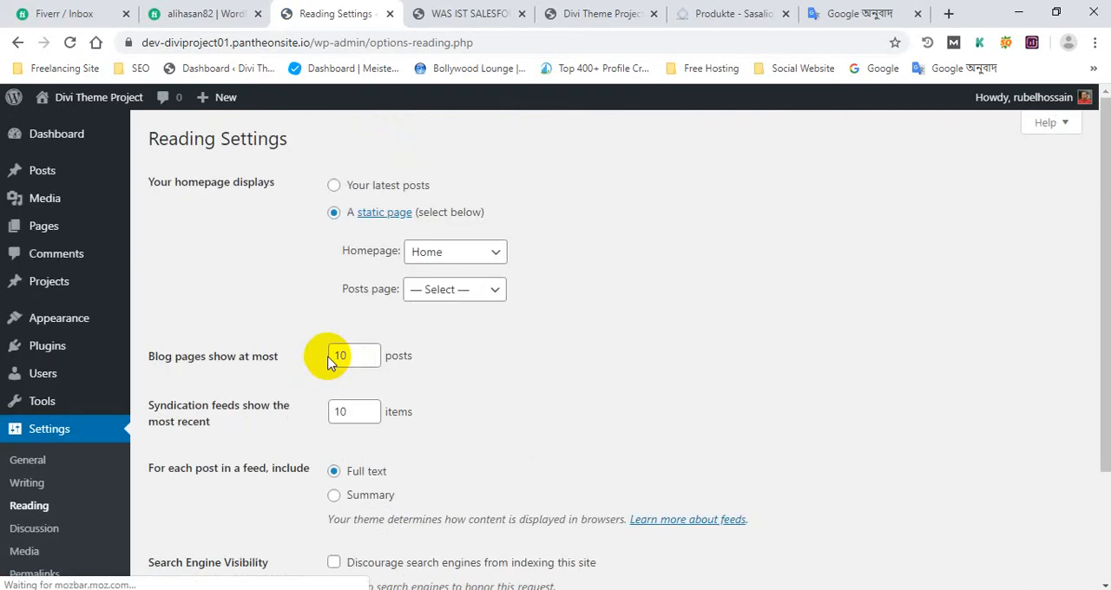
scroll(203, 365, "down", 2)
scroll(52, 408, "up", 1)
scroll(22, 438, "down", 1)
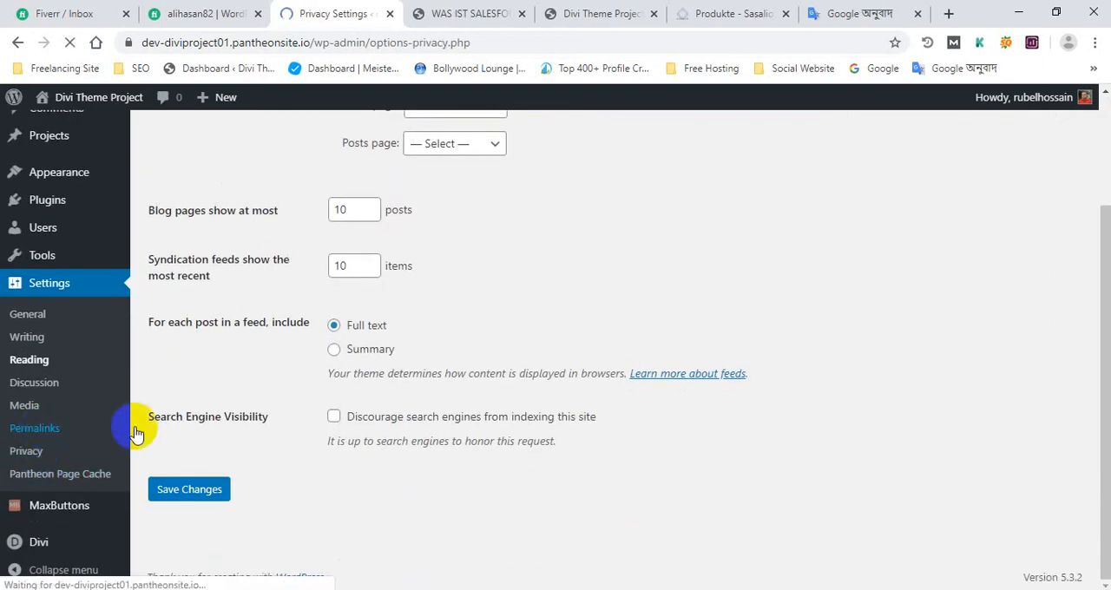
scroll(397, 422, "down", 2)
left_click(413, 272)
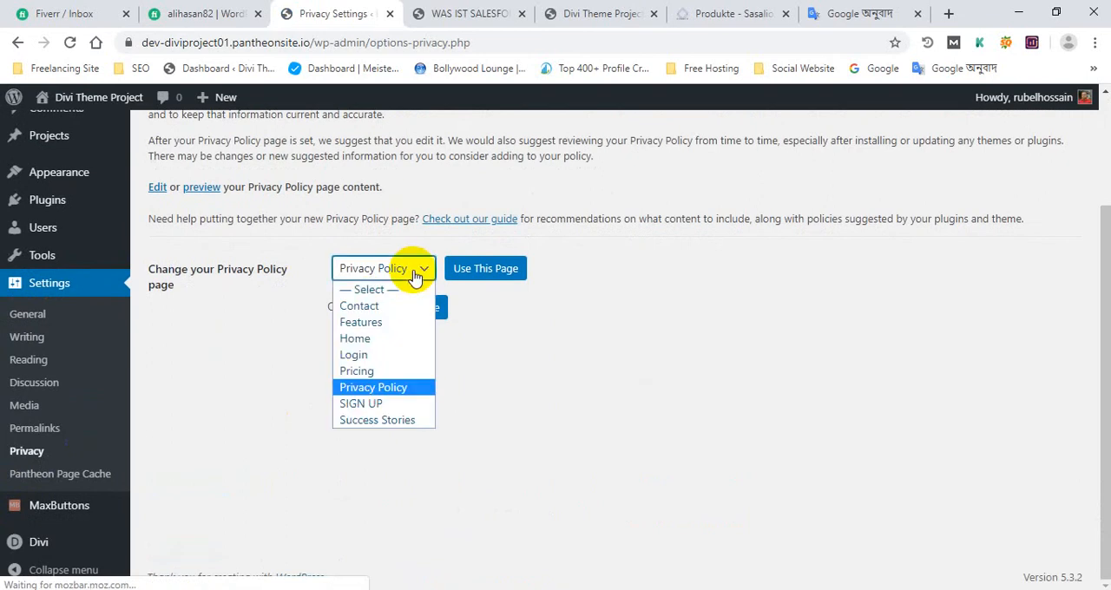
left_click(618, 337)
Step: Set the site's permalink structure to Post name and save the change
left_click(35, 429)
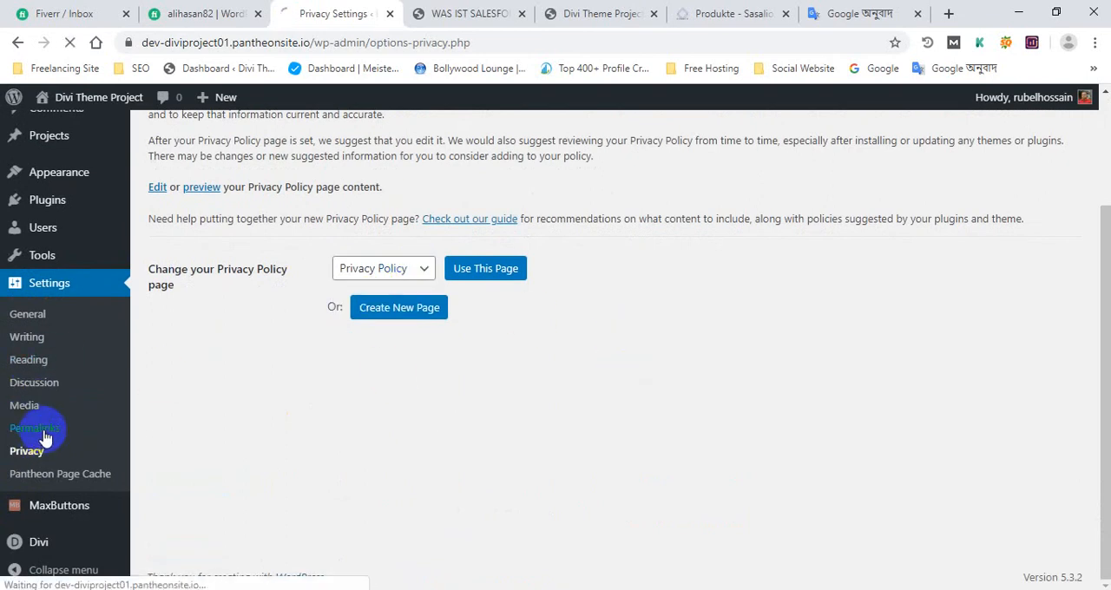
scroll(391, 379, "down", 1)
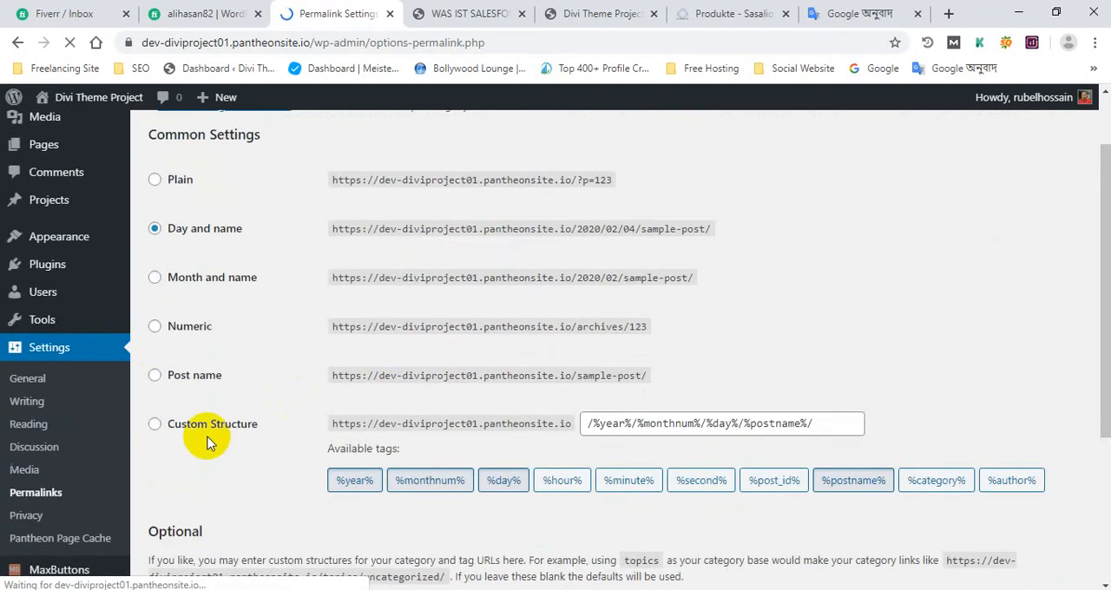
left_click(208, 382)
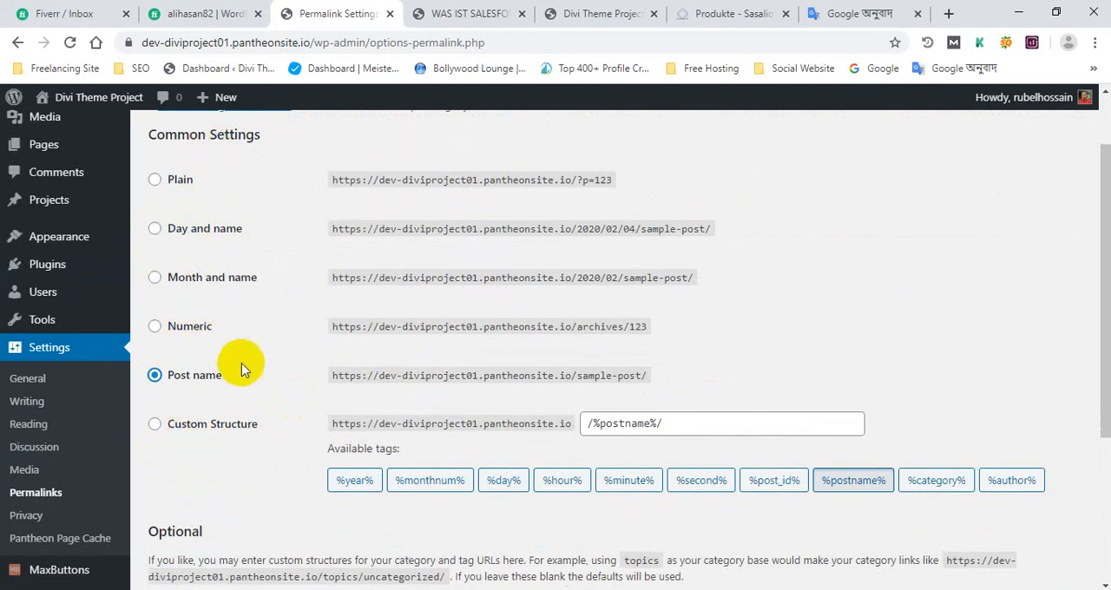
scroll(318, 439, "down", 3)
left_click(209, 479)
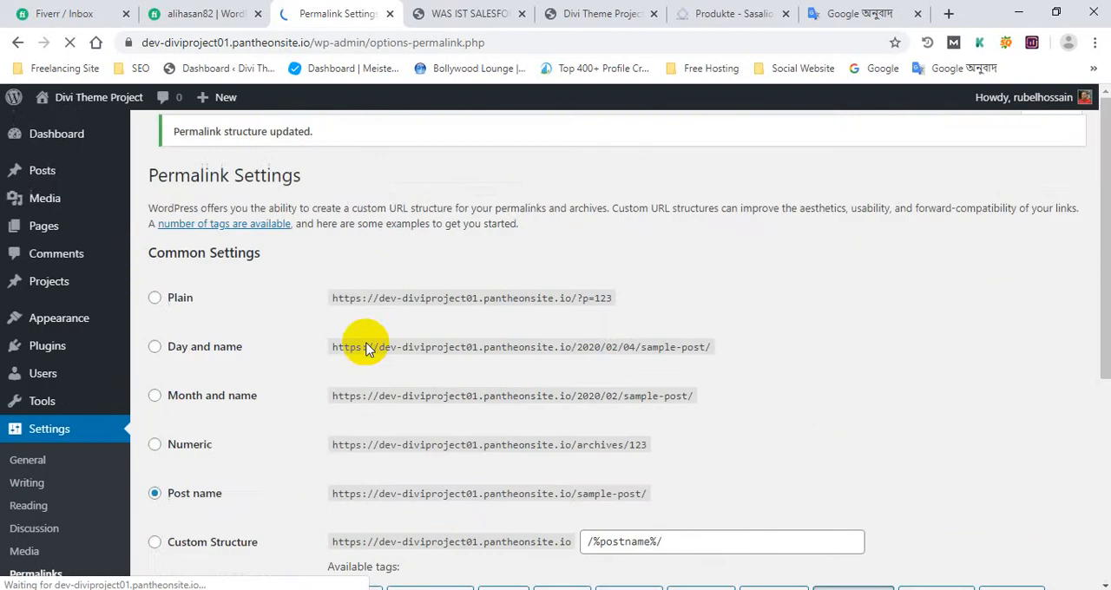
Step: Reload the published post at its dated address, close its tab and return to the permalink settings
left_click(469, 13)
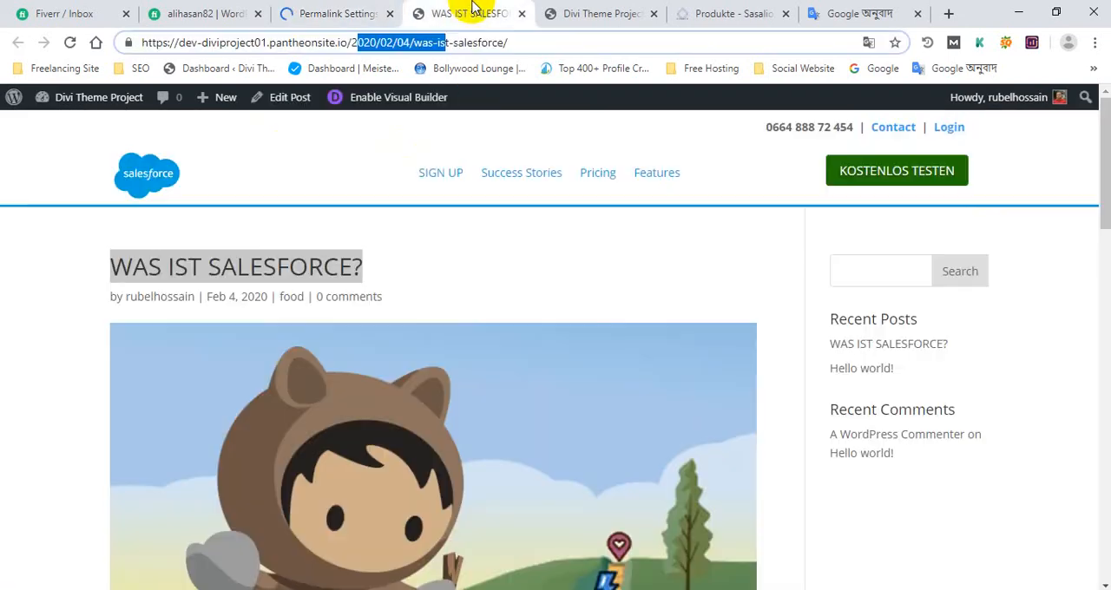
left_click(69, 42)
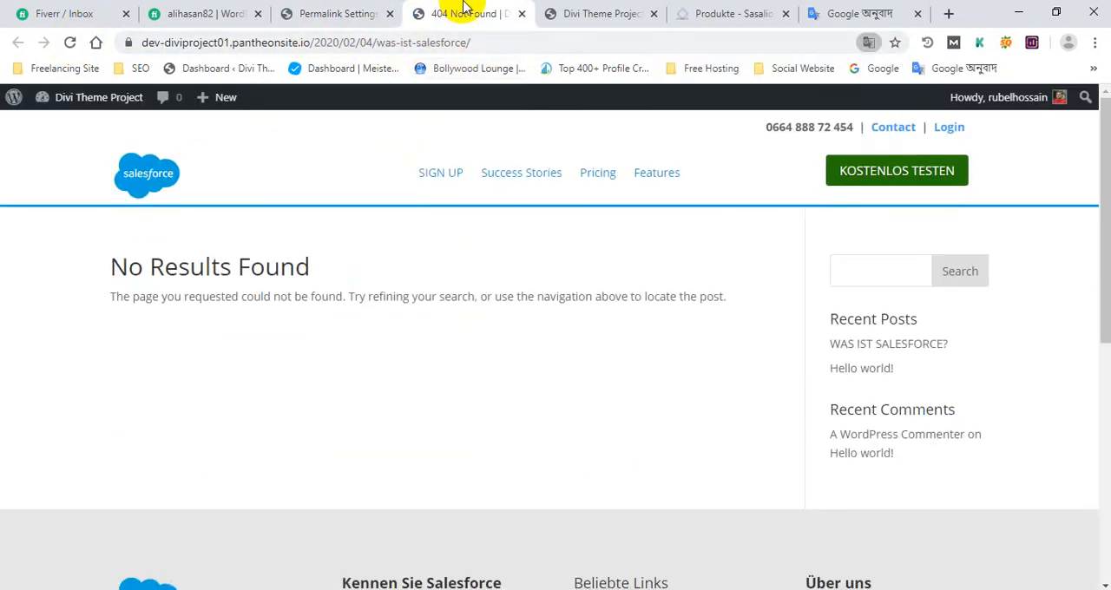
left_click(357, 13)
Step: Move the "Hello world!" post from the posts list to the trash
mouse_move(51, 227)
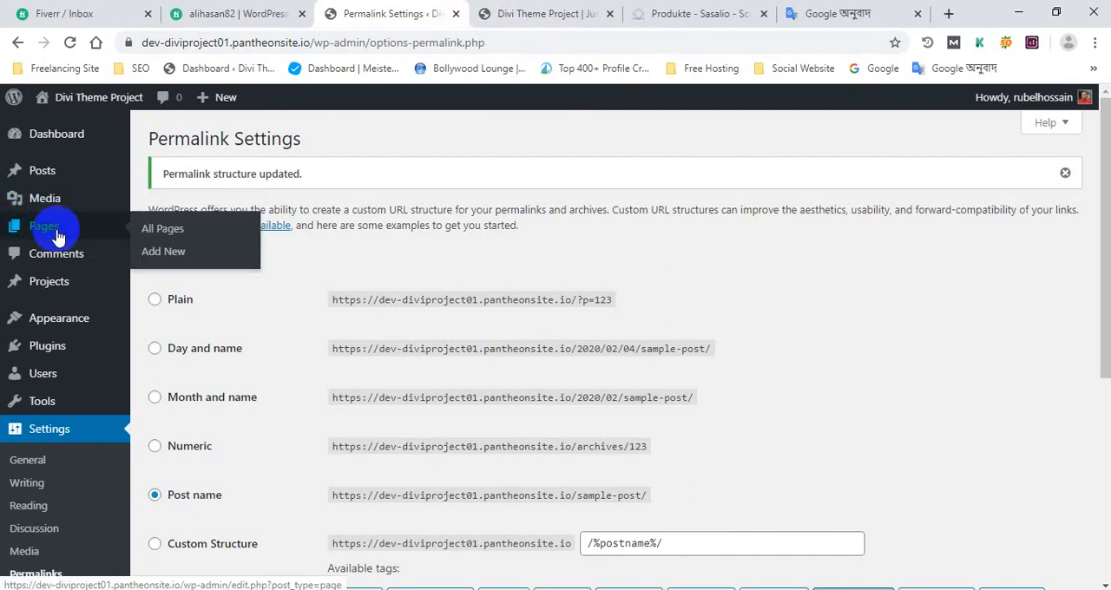
left_click(141, 232)
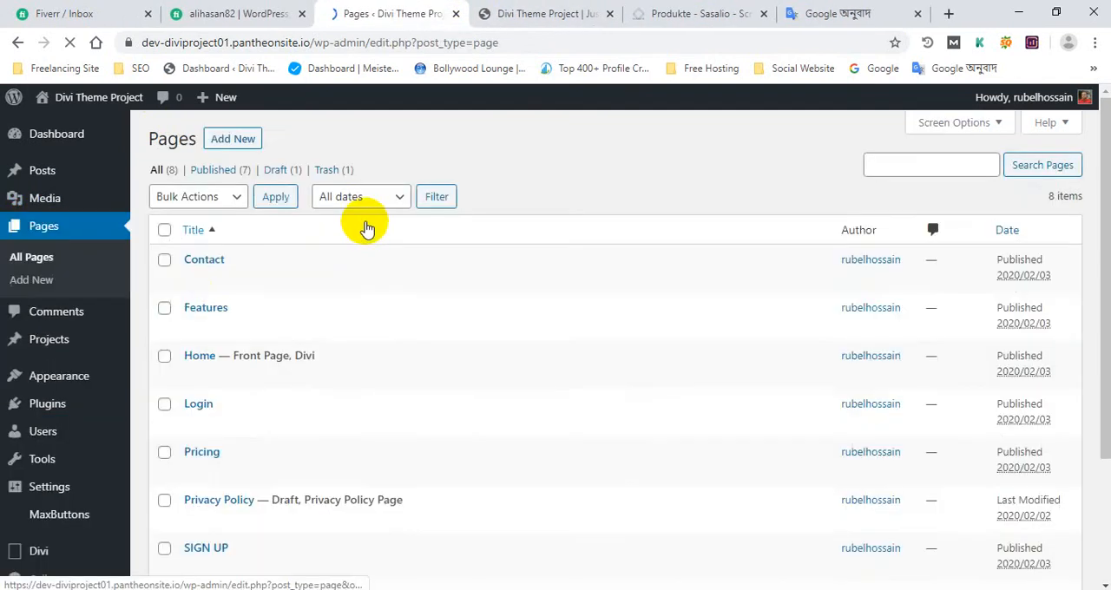
scroll(208, 304, "down", 3)
mouse_move(74, 176)
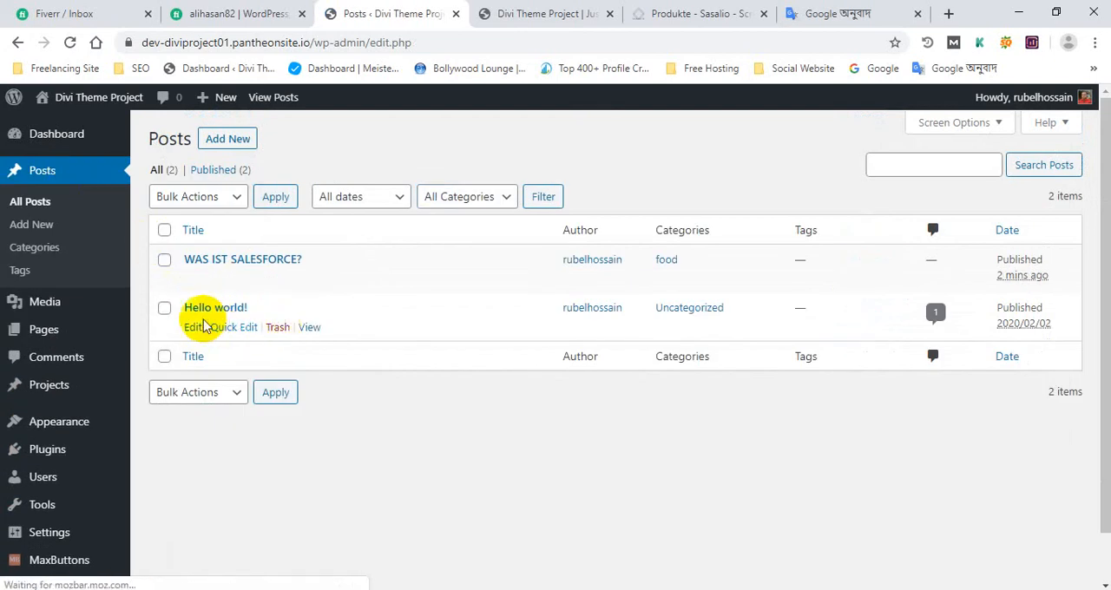
left_click(276, 328)
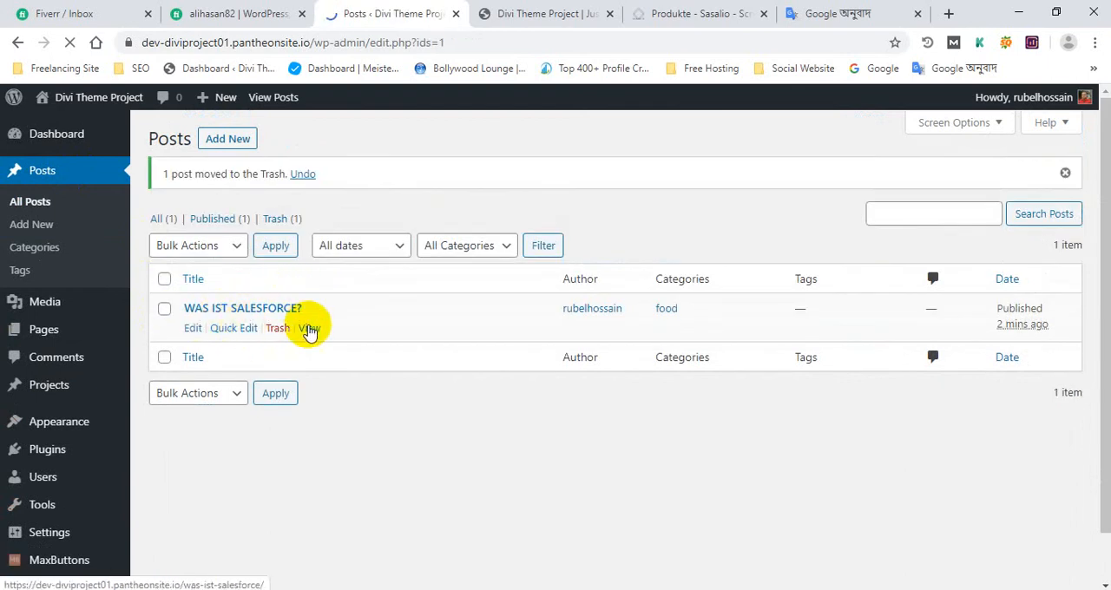
Step: View the "WAS IST SALESFORCE?" post in a separate tab and check its web address and content
left_click(310, 330, "ctrl")
left_click(512, 11)
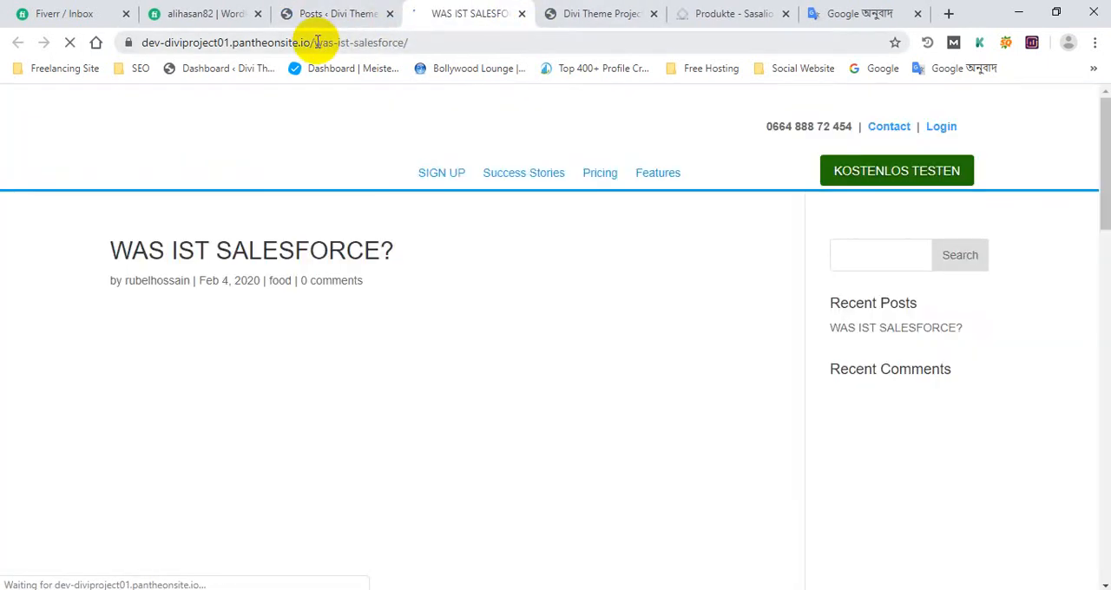
left_click_drag(316, 42, 383, 43)
left_click(420, 43)
scroll(359, 246, "down", 13)
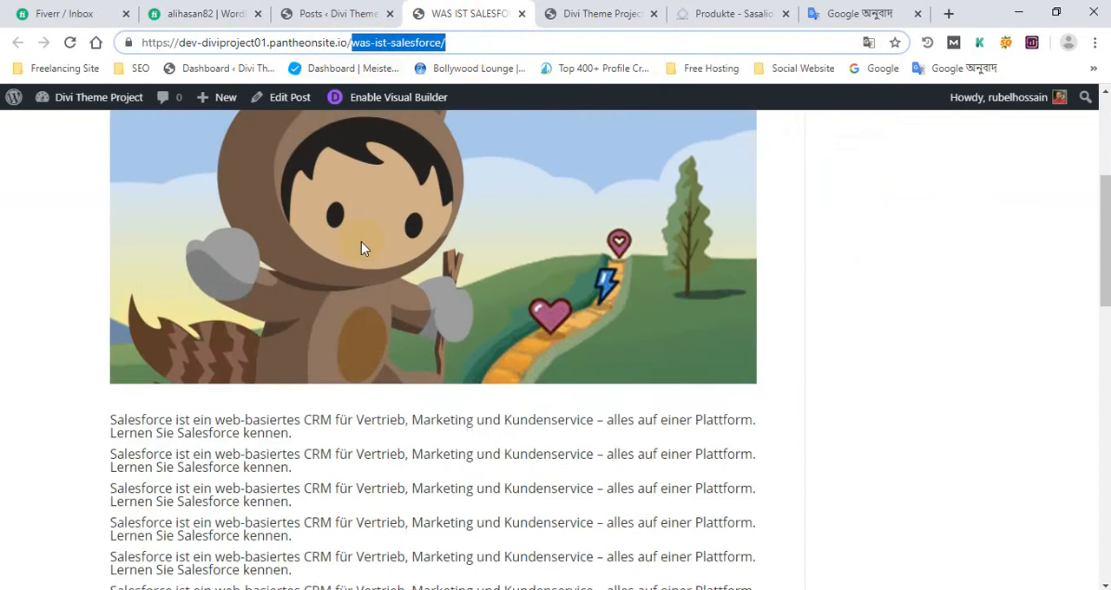
Step: Look through the published "WAS IST SALESFORCE?" post from its header and sidebar down to the comment form and footer
scroll(543, 268, "up", 1)
scroll(818, 287, "up", 10)
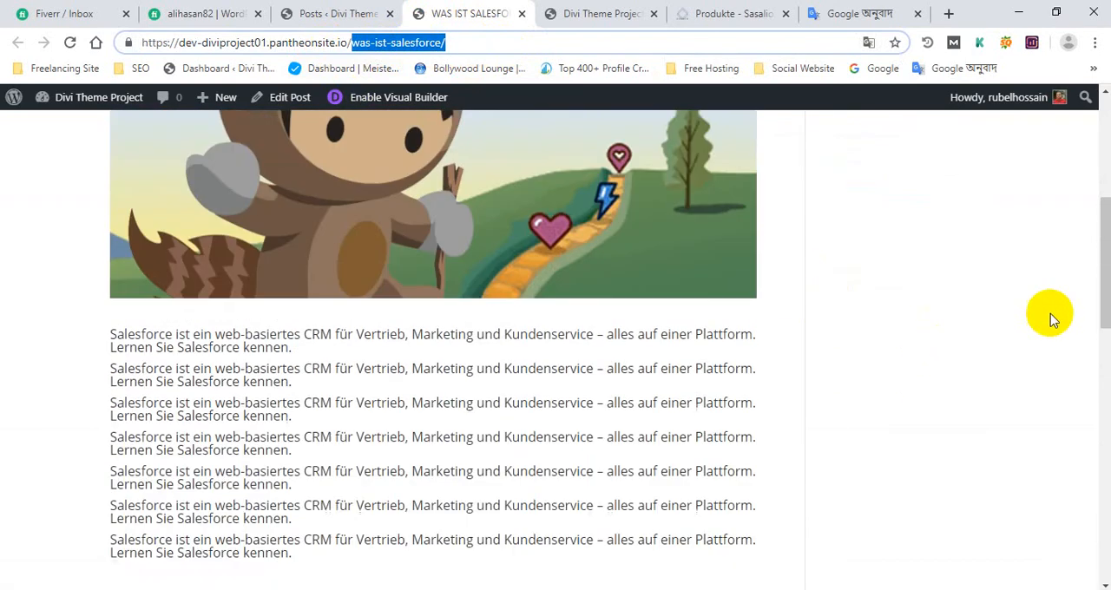
scroll(1106, 211, "up", 3)
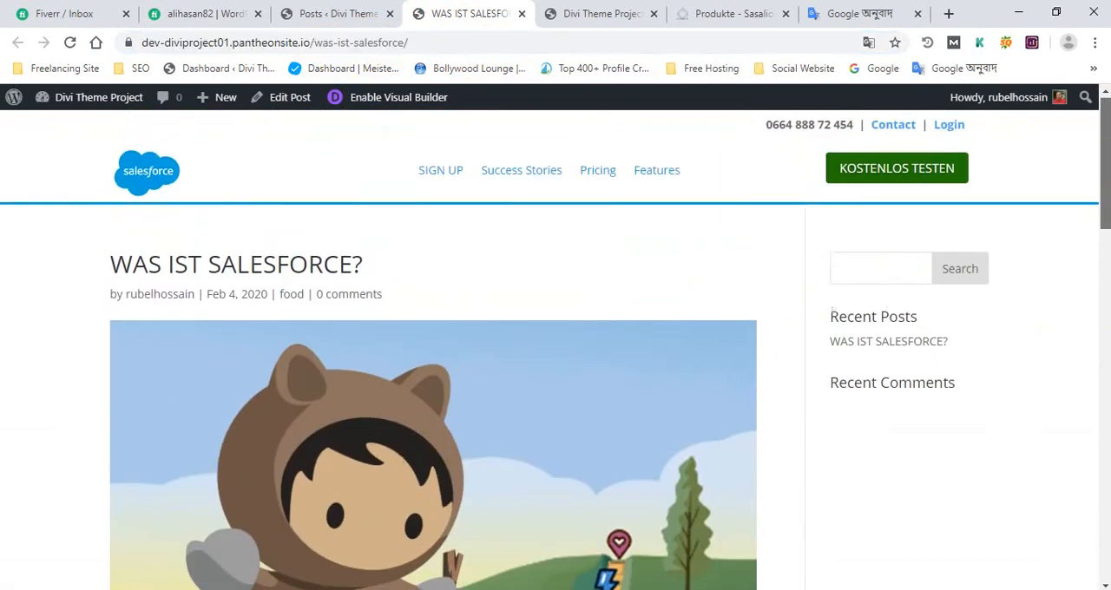
left_click(343, 12)
left_click(473, 12)
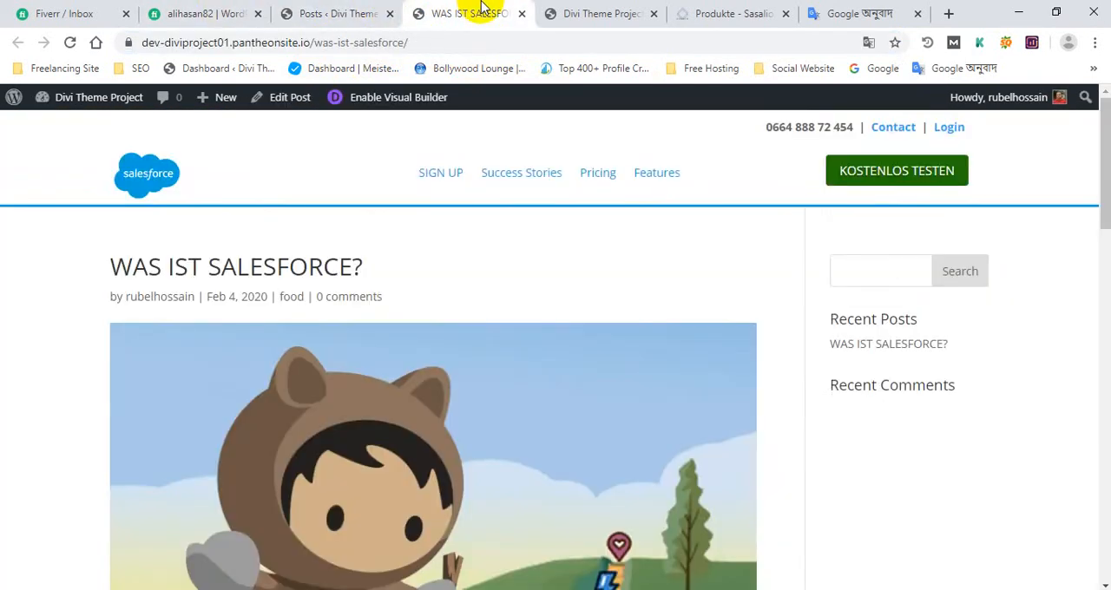
scroll(426, 277, "down", 15)
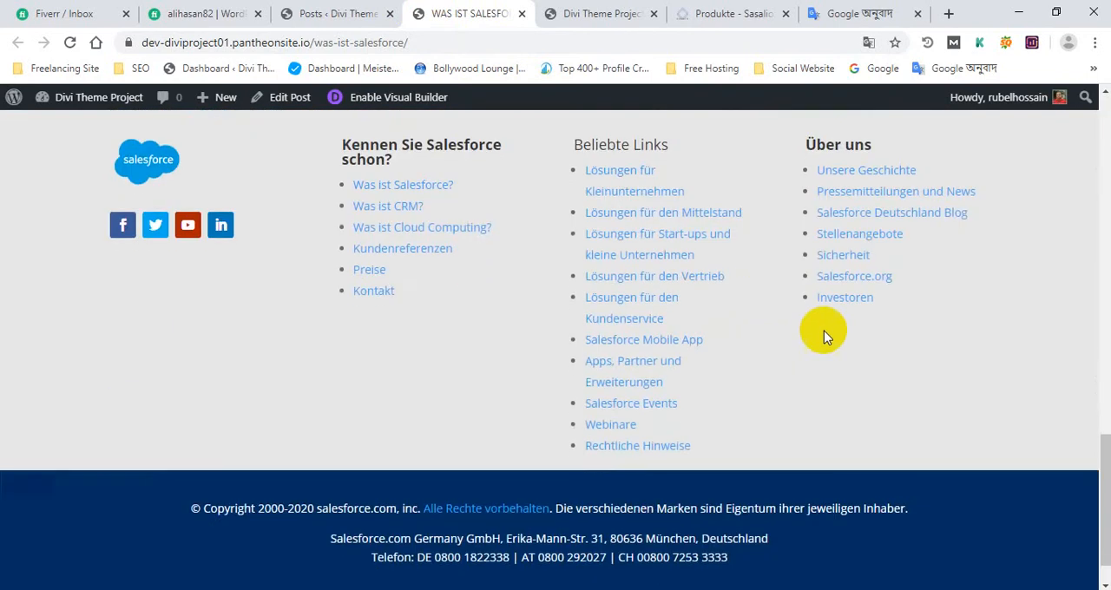
scroll(937, 373, "down", 1)
left_click_drag(1104, 506, 1102, 139)
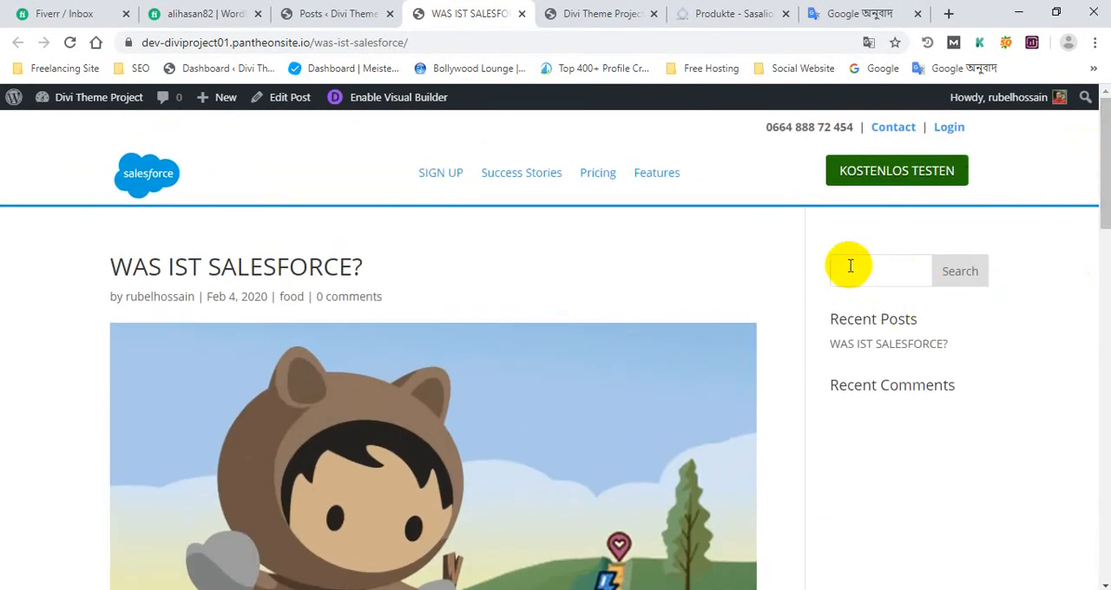
left_click(869, 266)
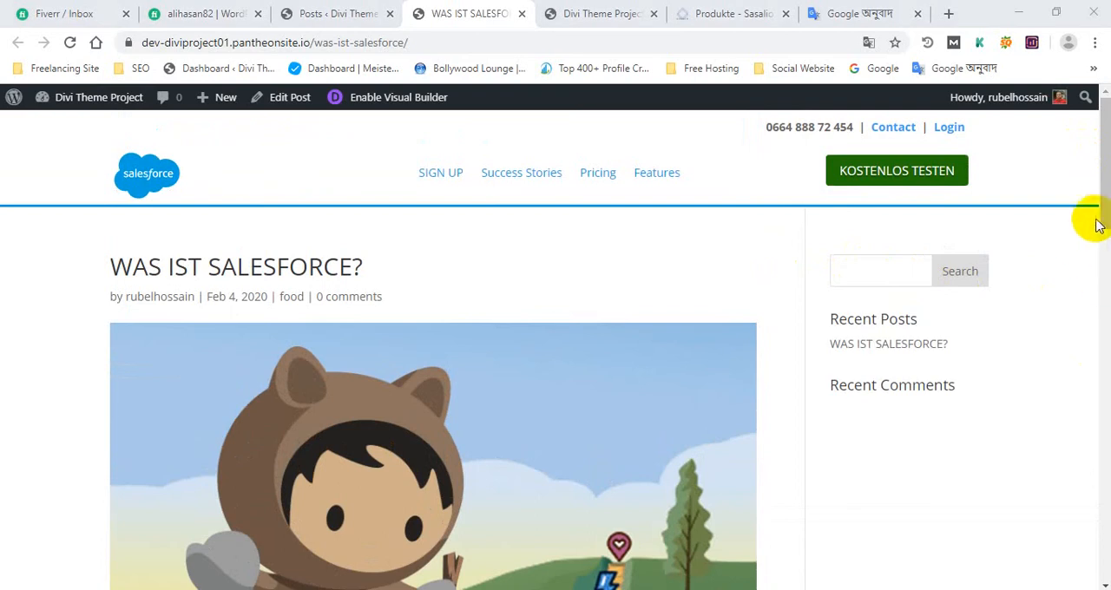
left_click_drag(1096, 223, 1096, 157)
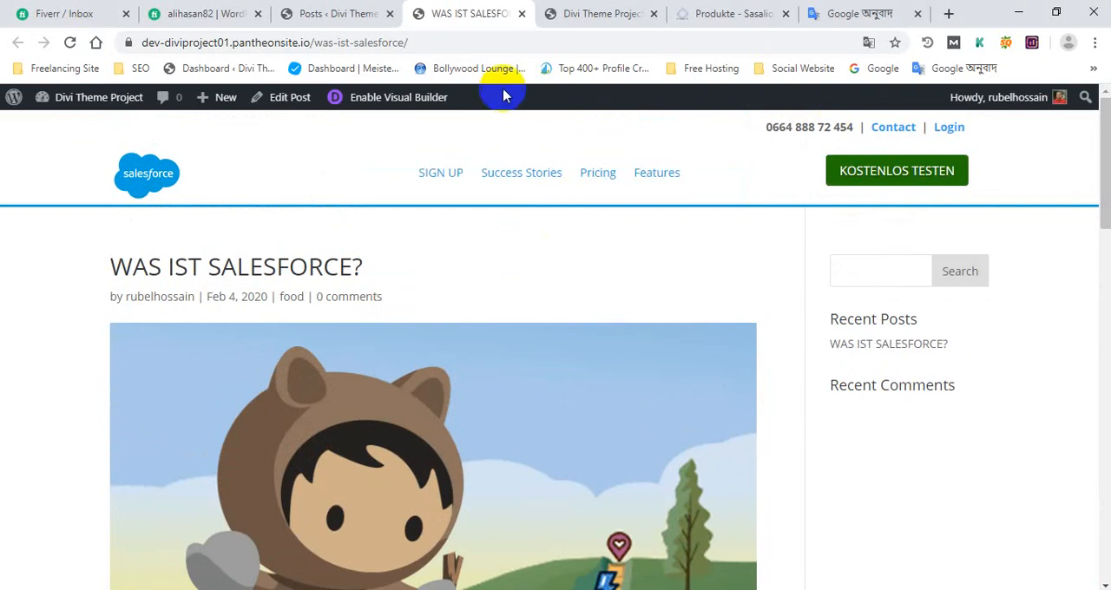
scroll(497, 169, "down", 2)
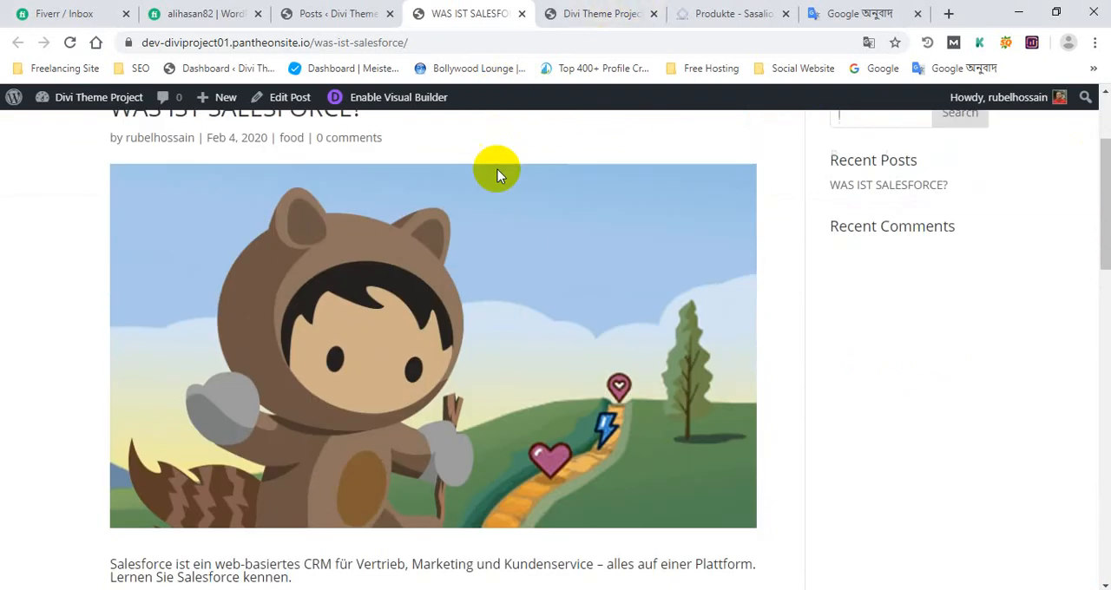
Step: Close the post's browser tab and open the site's homepage in the Divi Visual Builder
left_click(610, 12)
scroll(414, 243, "up", 4)
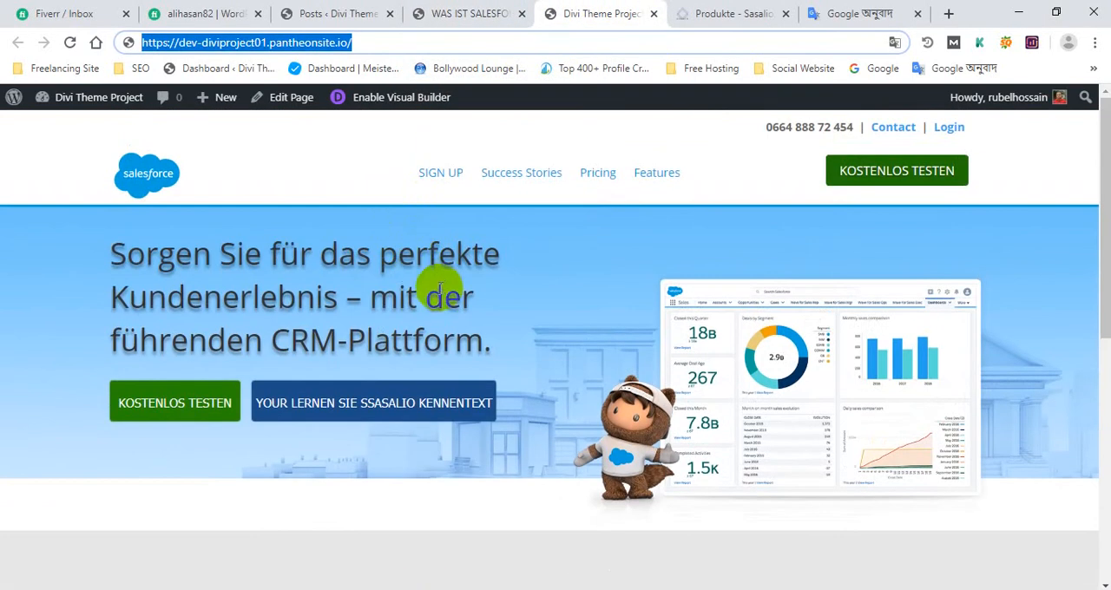
left_click(451, 14)
key("ctrl+w")
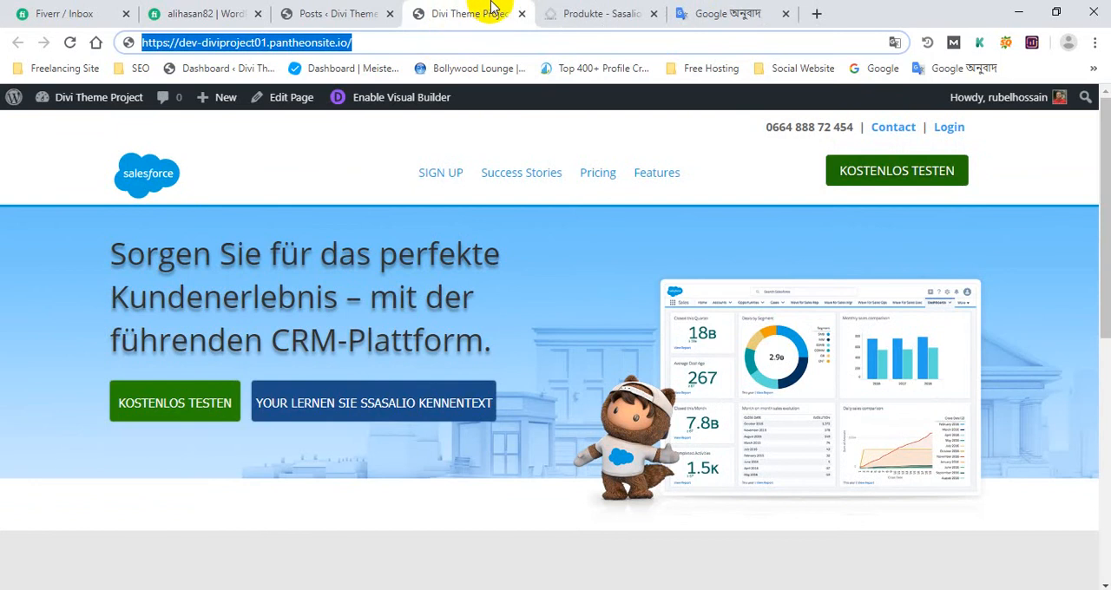
scroll(226, 232, "down", 1)
scroll(228, 235, "up", 1)
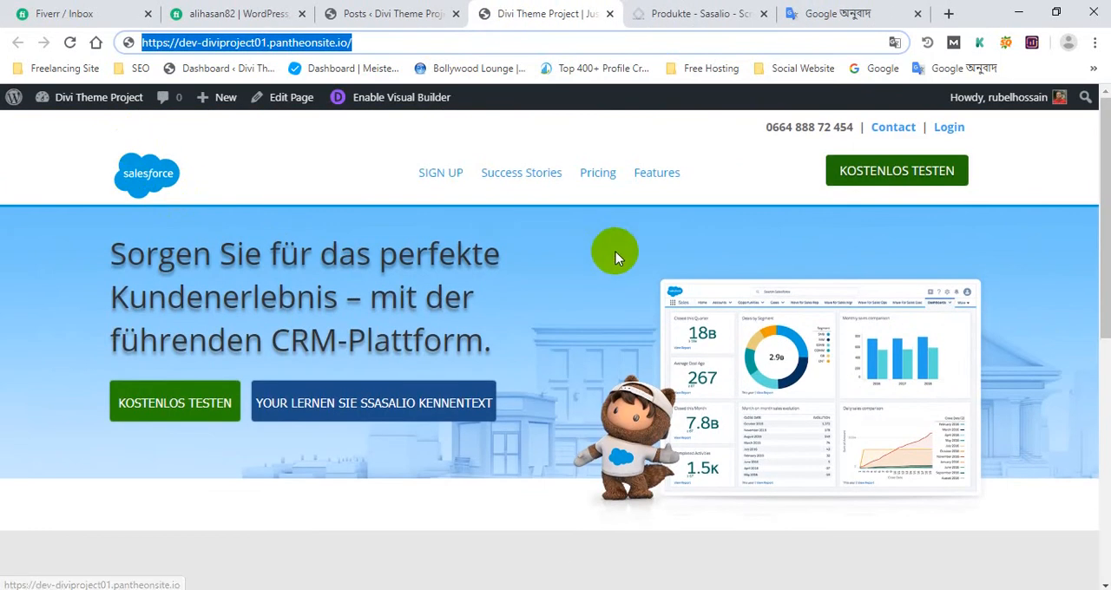
scroll(347, 218, "down", 1)
scroll(868, 318, "up", 1)
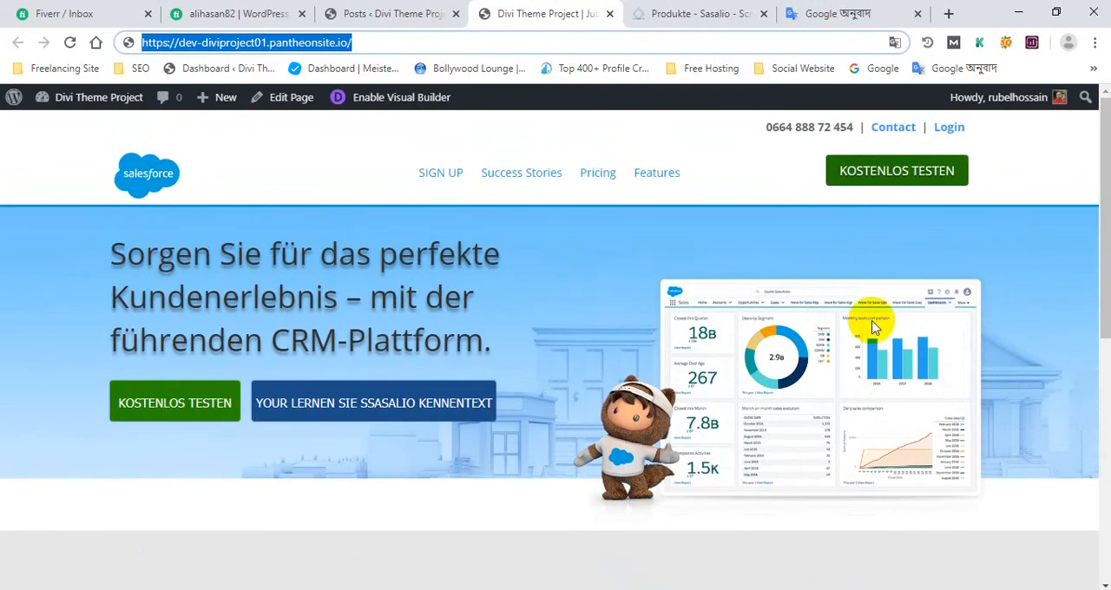
scroll(844, 345, "down", 3)
scroll(844, 345, "up", 3)
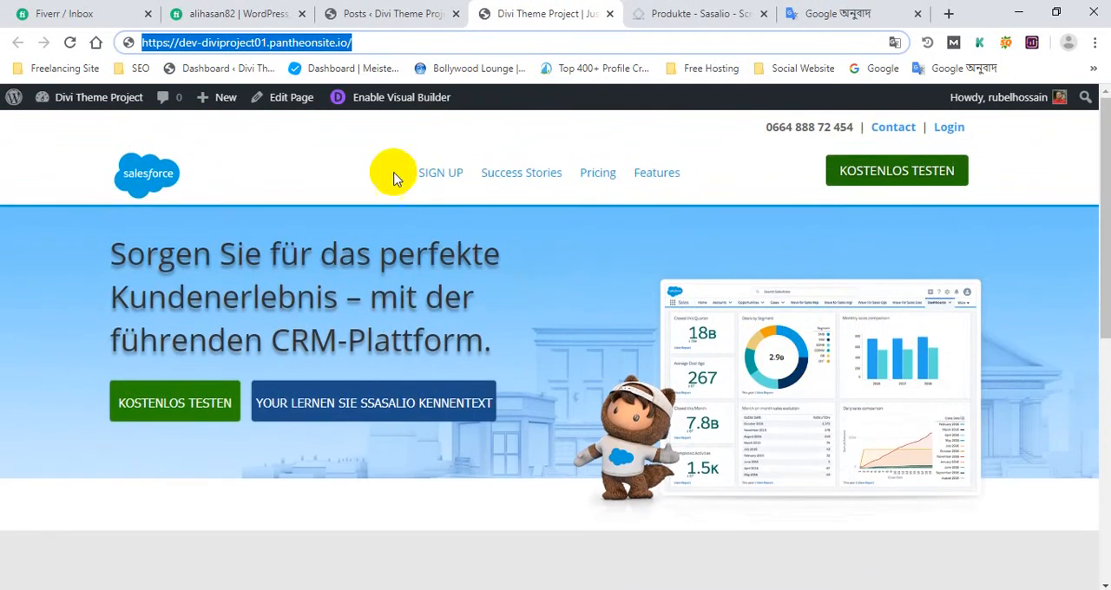
left_click(404, 106)
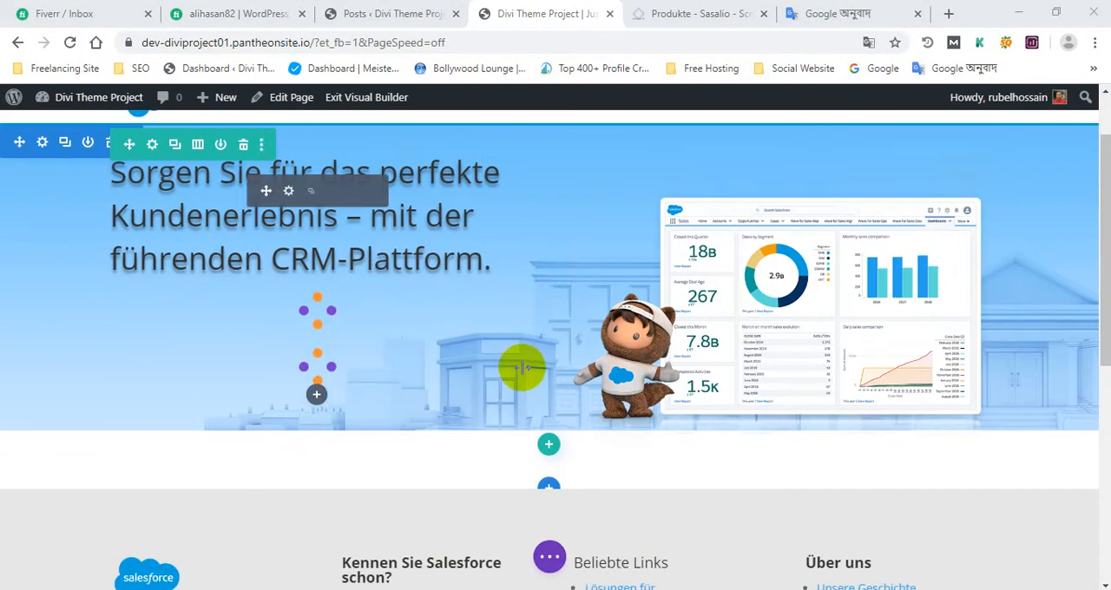
Step: Add a section with a single-column row below the hero section and glance at the Sasalio Produkte page for reference
scroll(522, 369, "down", 2)
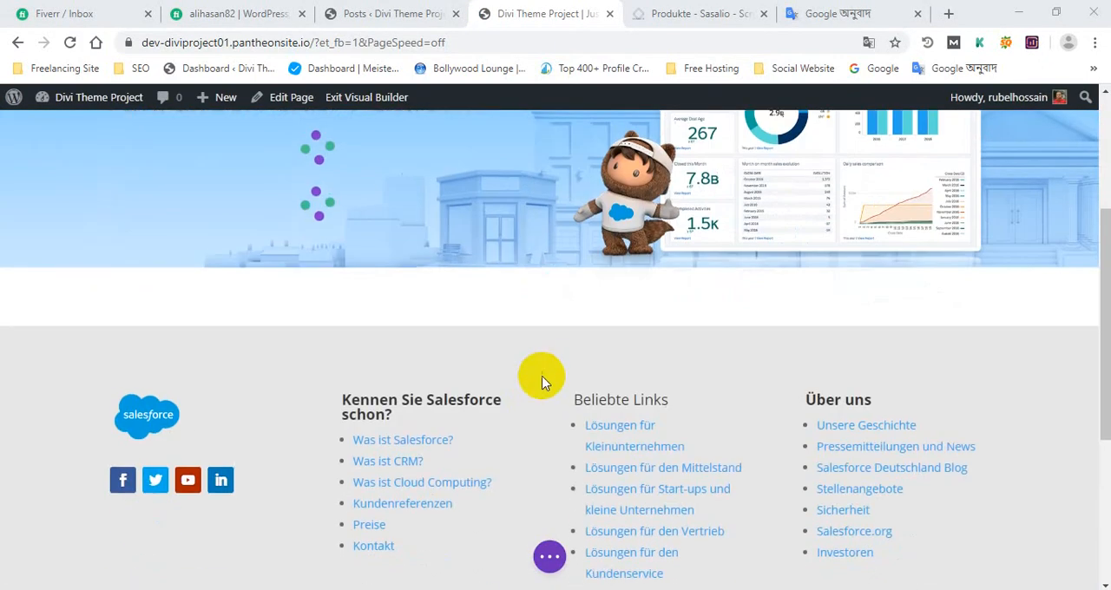
left_click(550, 325)
left_click(452, 454)
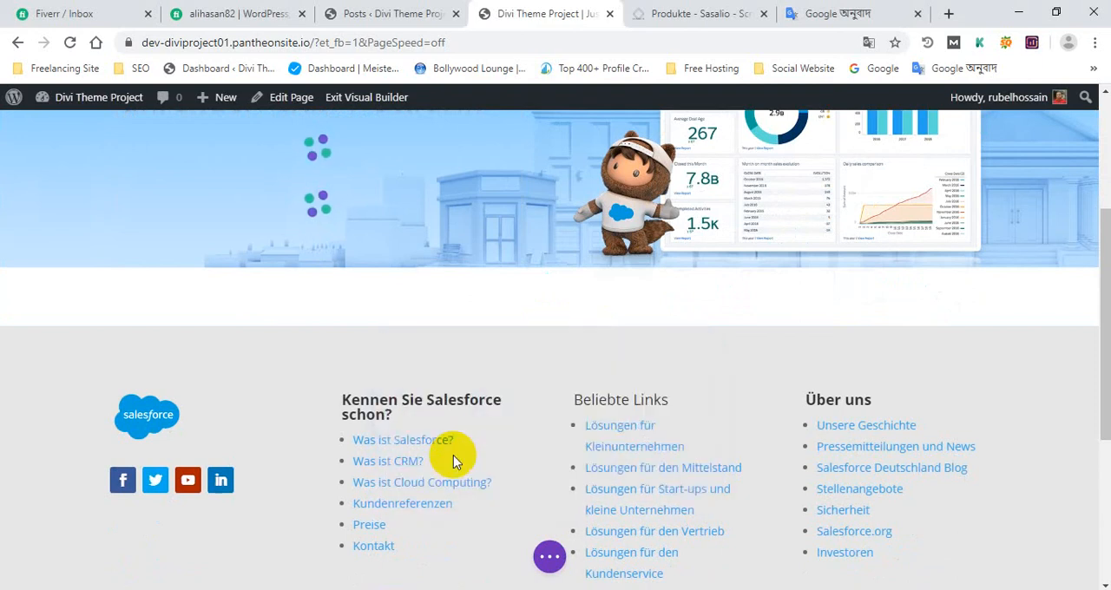
left_click(467, 446)
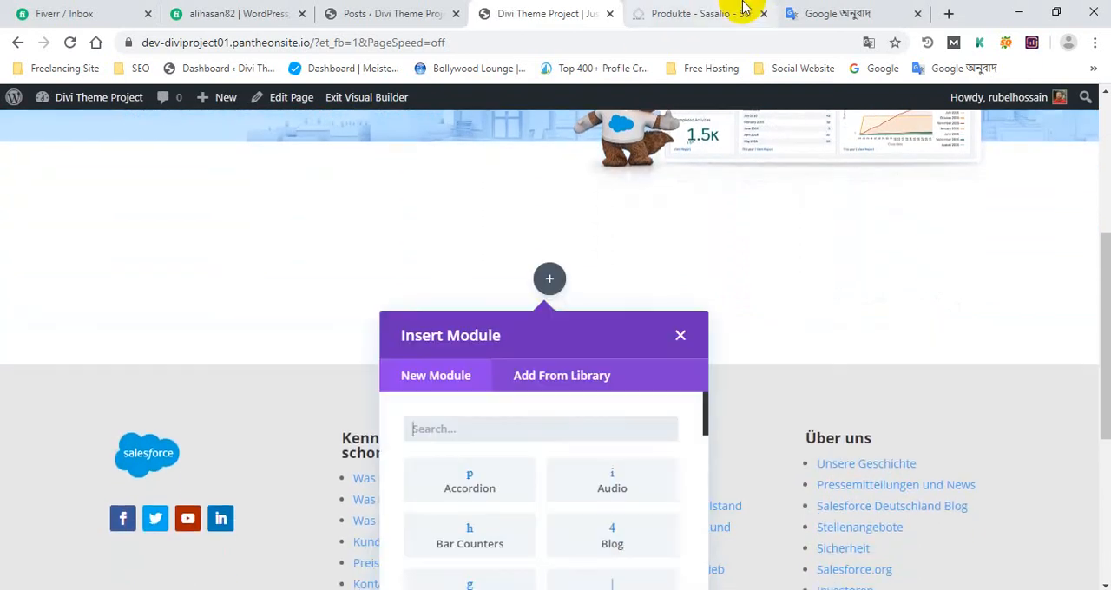
left_click(694, 13)
left_click(521, 13)
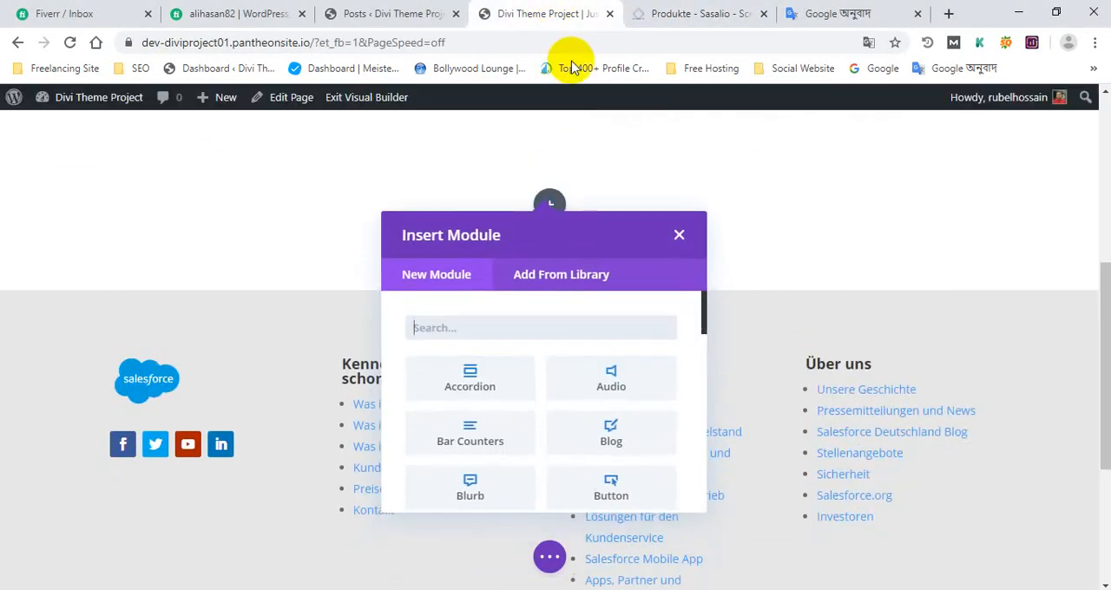
type("post")
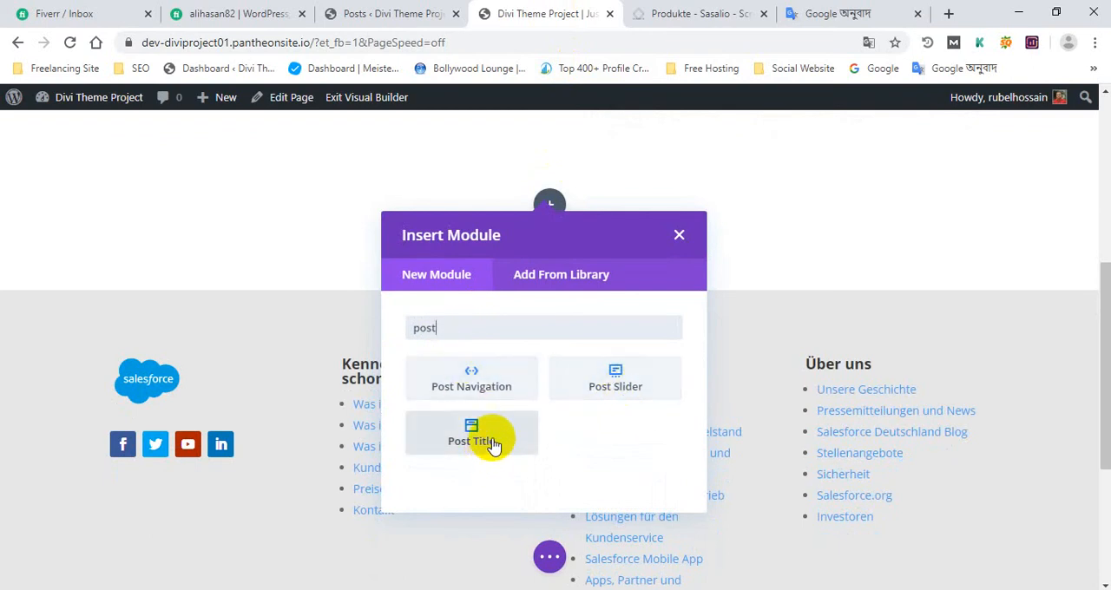
left_click(491, 383)
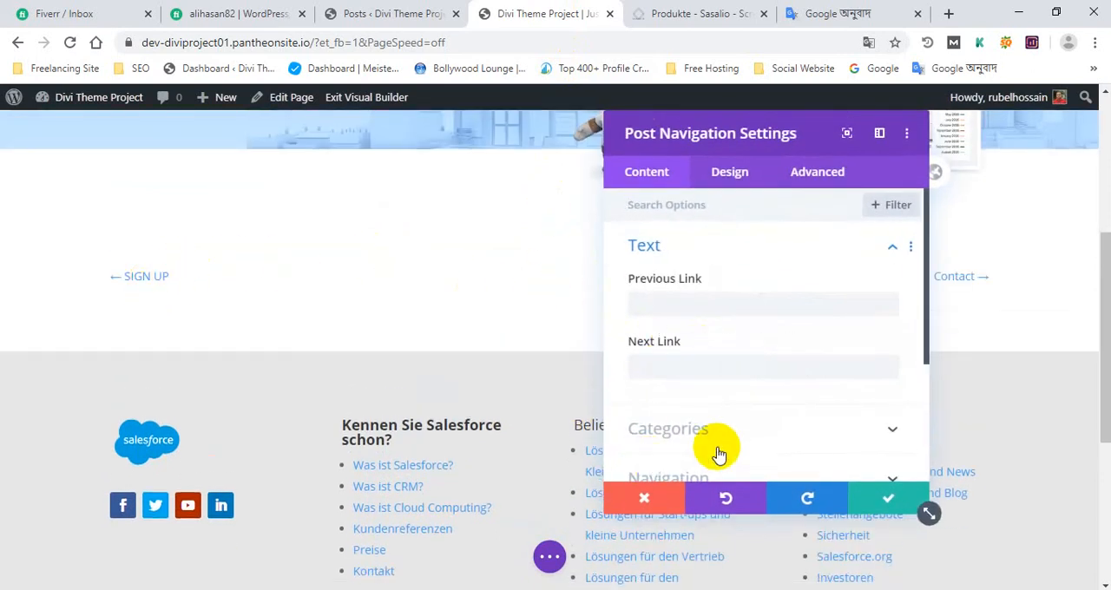
scroll(751, 401, "down", 3)
scroll(751, 401, "up", 5)
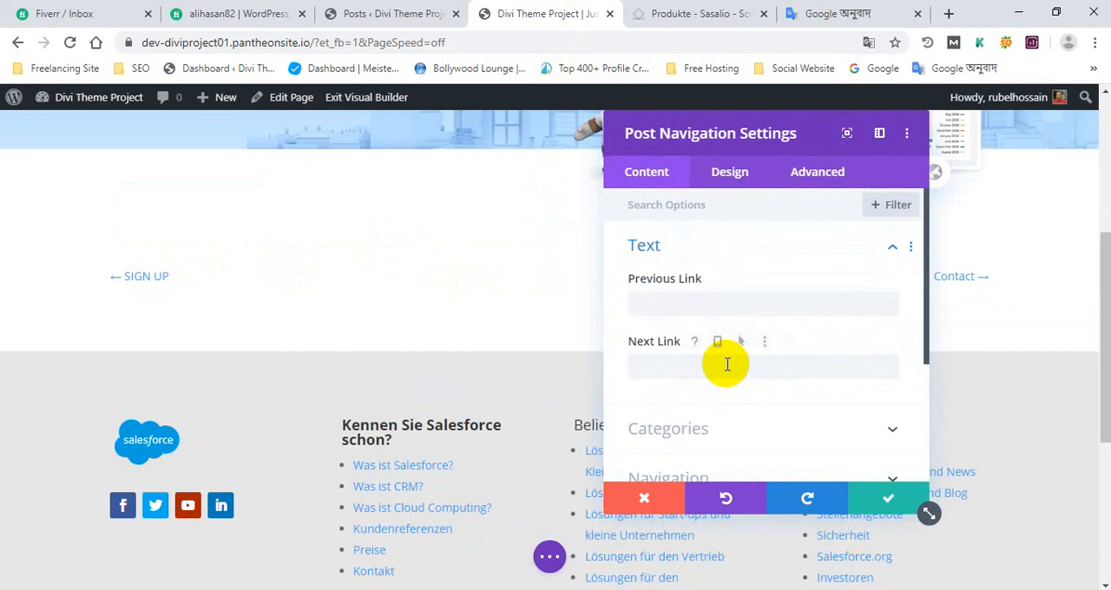
left_click(663, 501)
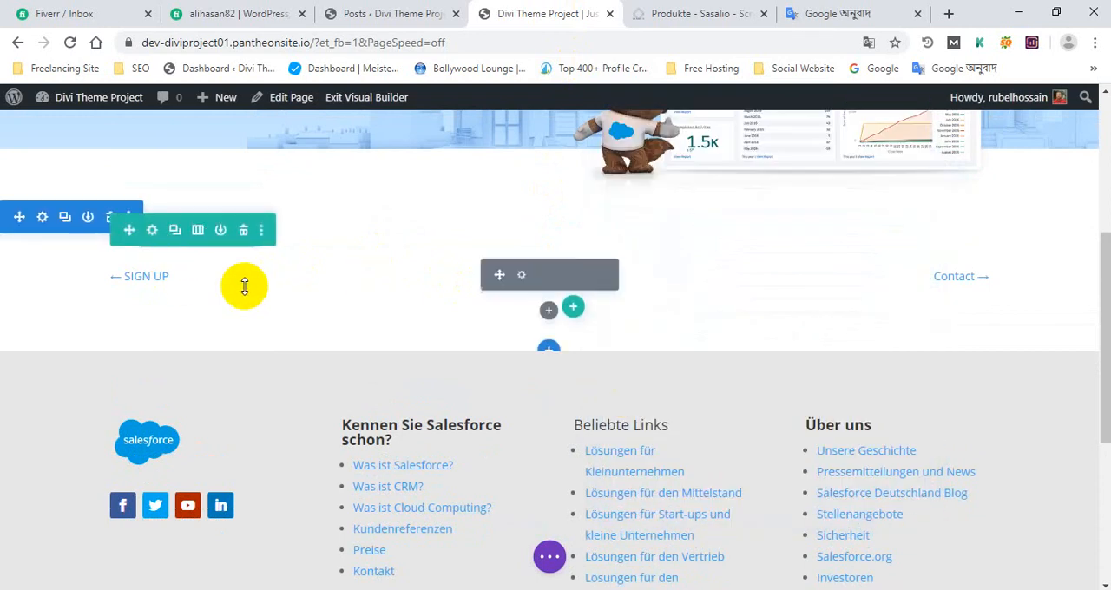
left_click(576, 276)
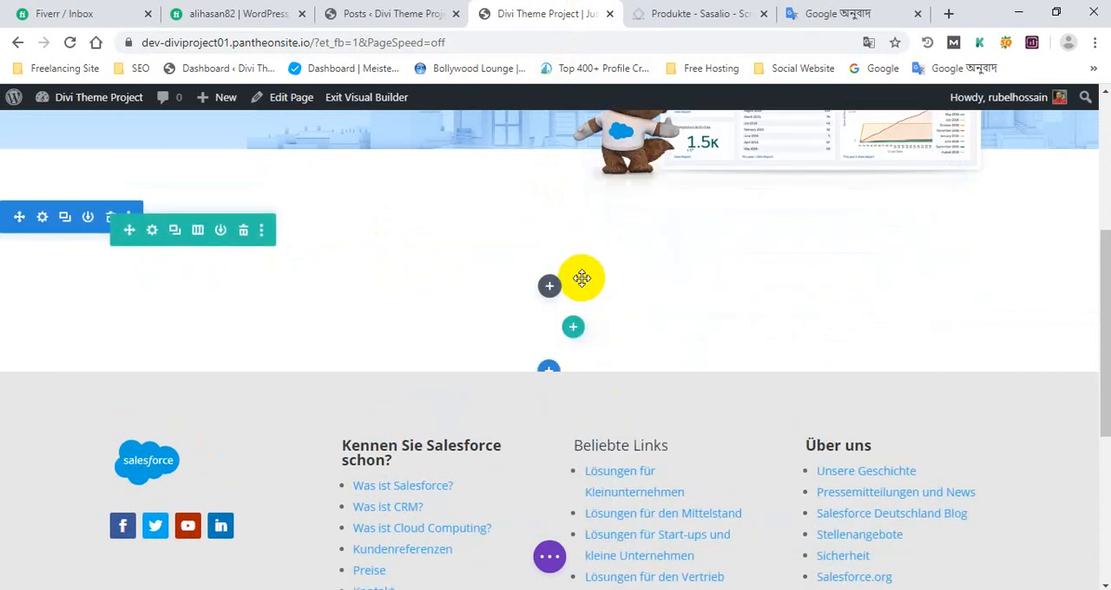
Step: Insert a Blog module into the empty row below the hero section
left_click(550, 289)
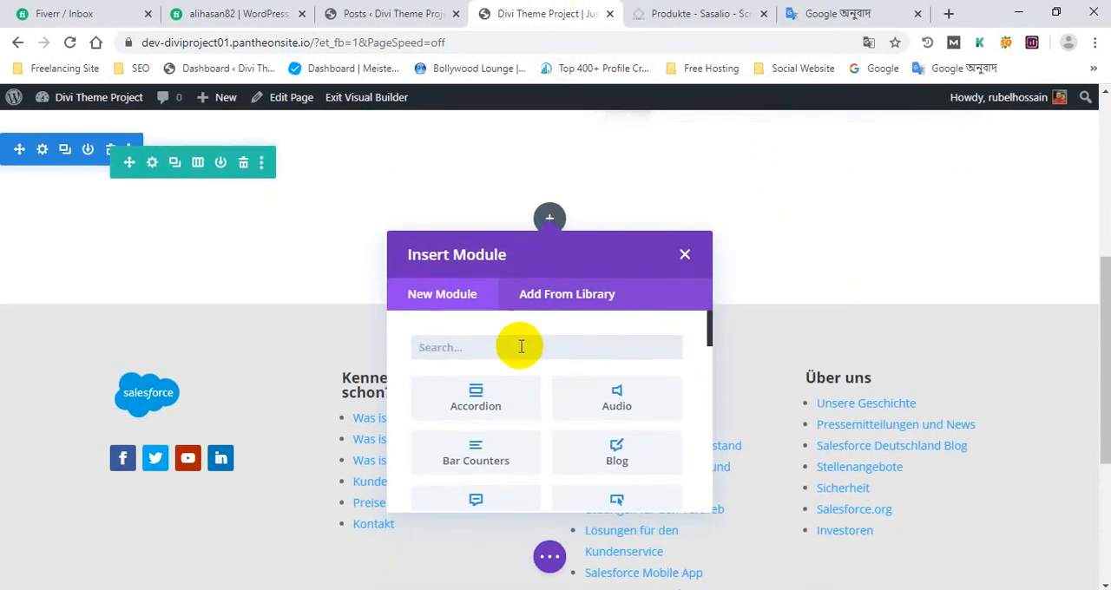
type("blog")
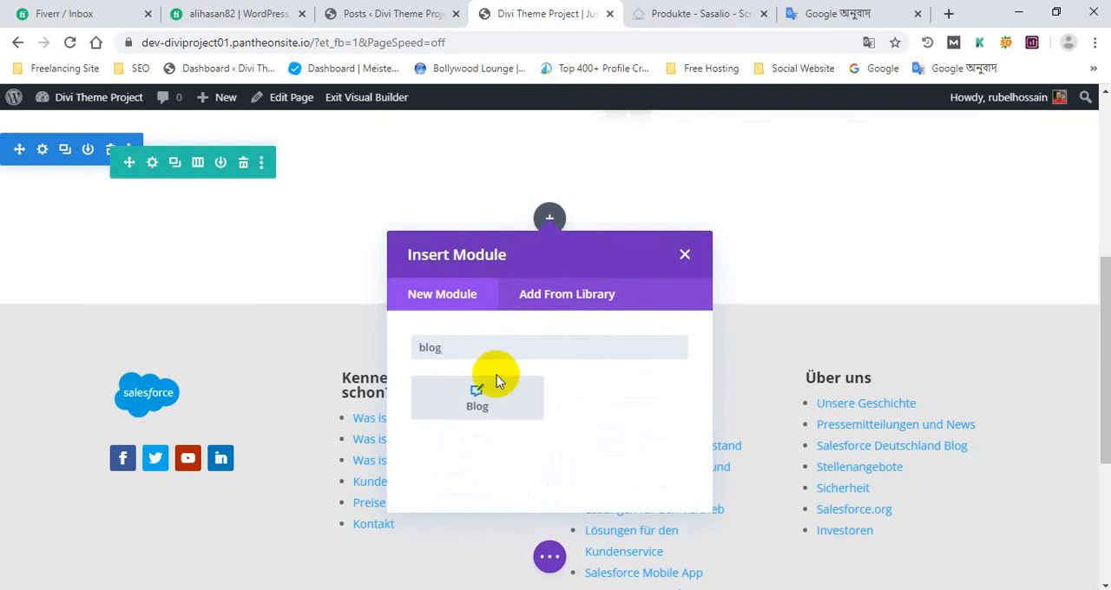
left_click(499, 381)
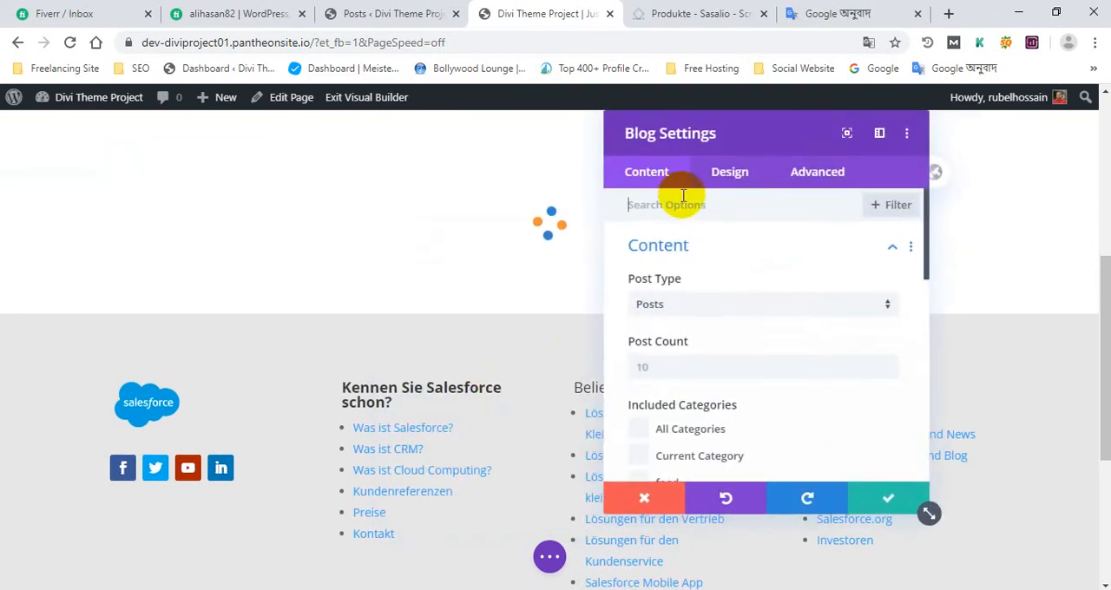
Step: Set the Blog module's post count to 3 and include all categories, leaving the post type at Posts
scroll(322, 353, "down", 2)
scroll(624, 347, "down", 3)
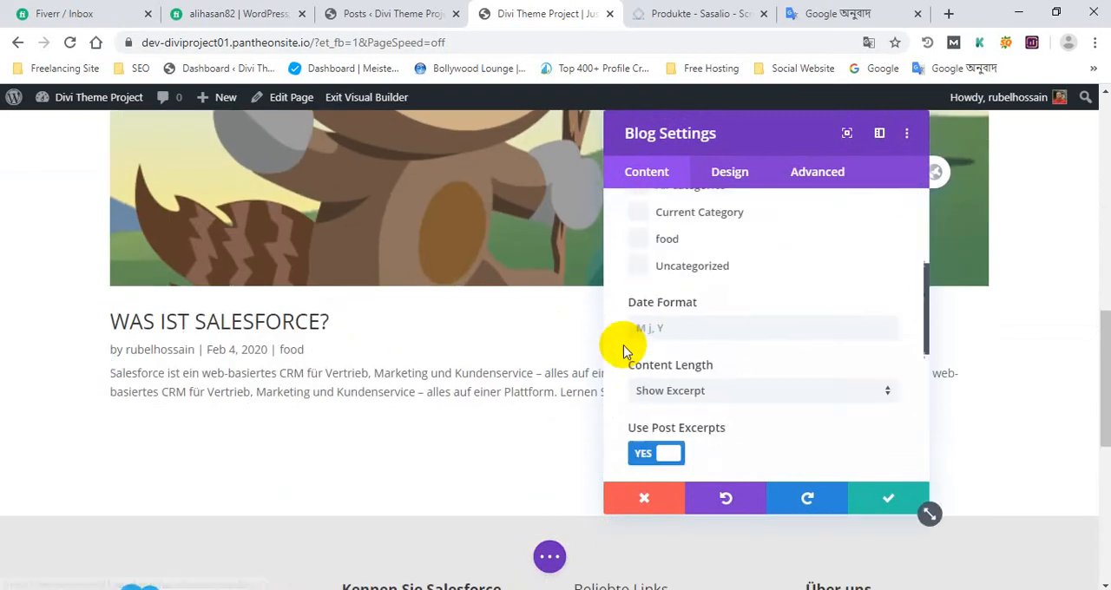
scroll(744, 342, "up", 3)
left_click(714, 304)
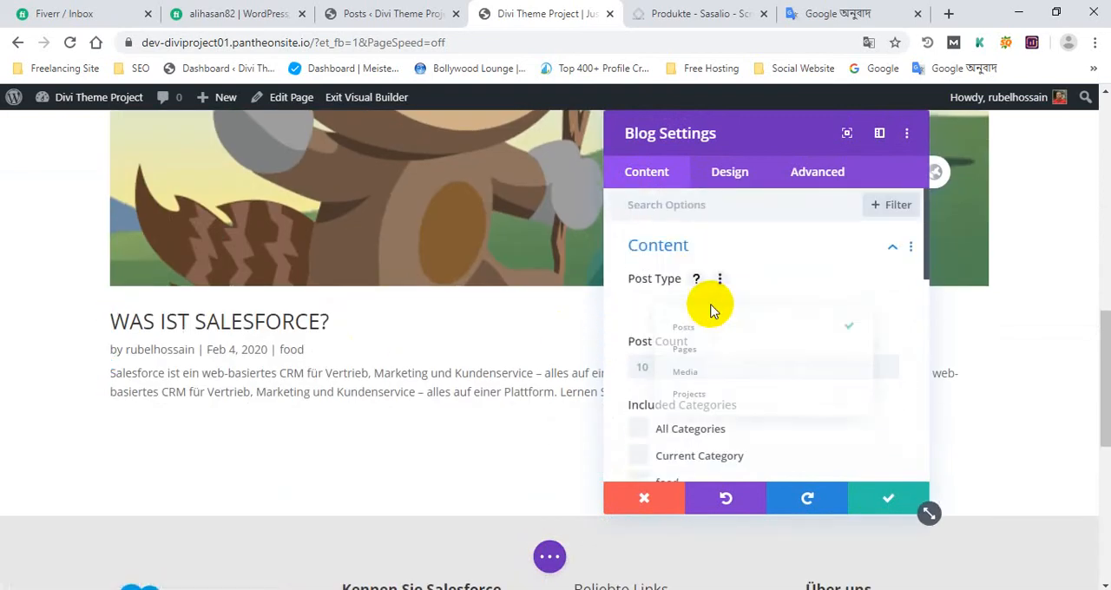
left_click(909, 312)
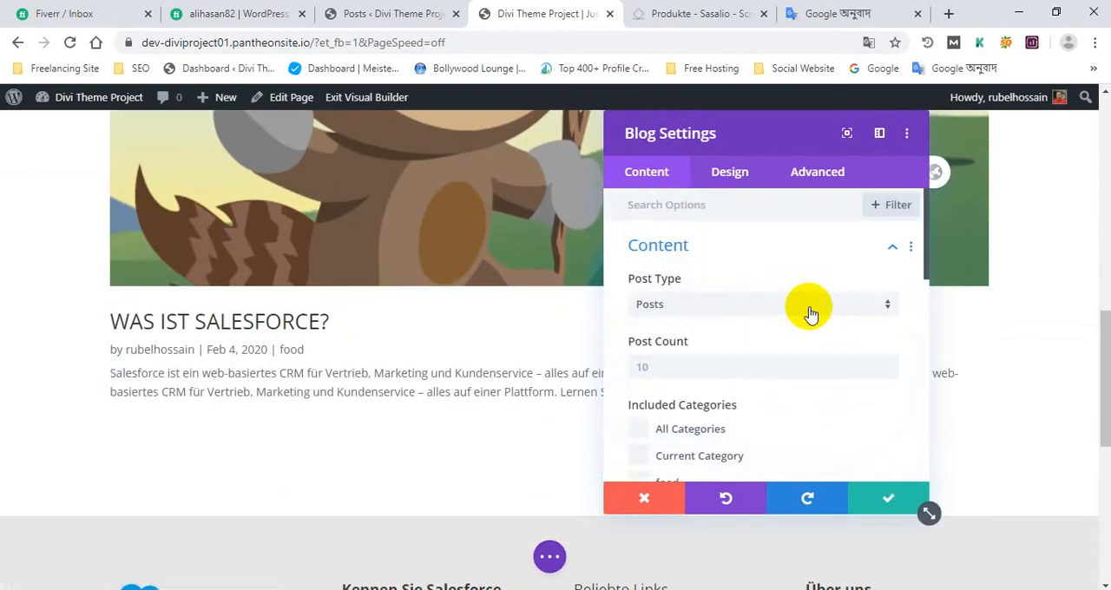
scroll(698, 323, "down", 1)
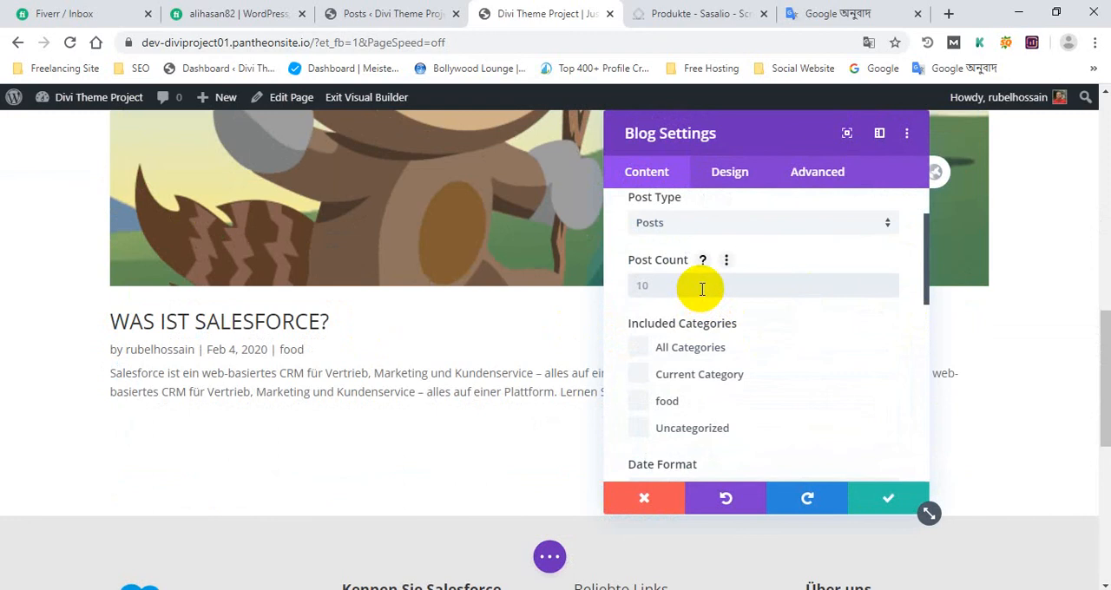
left_click(701, 289)
type("3")
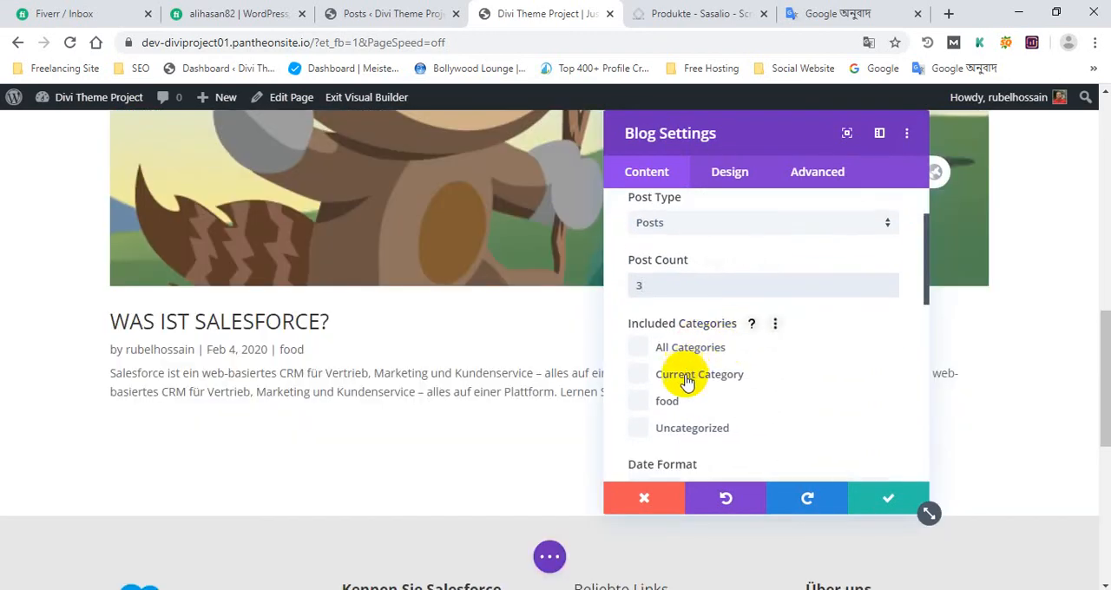
left_click(685, 356)
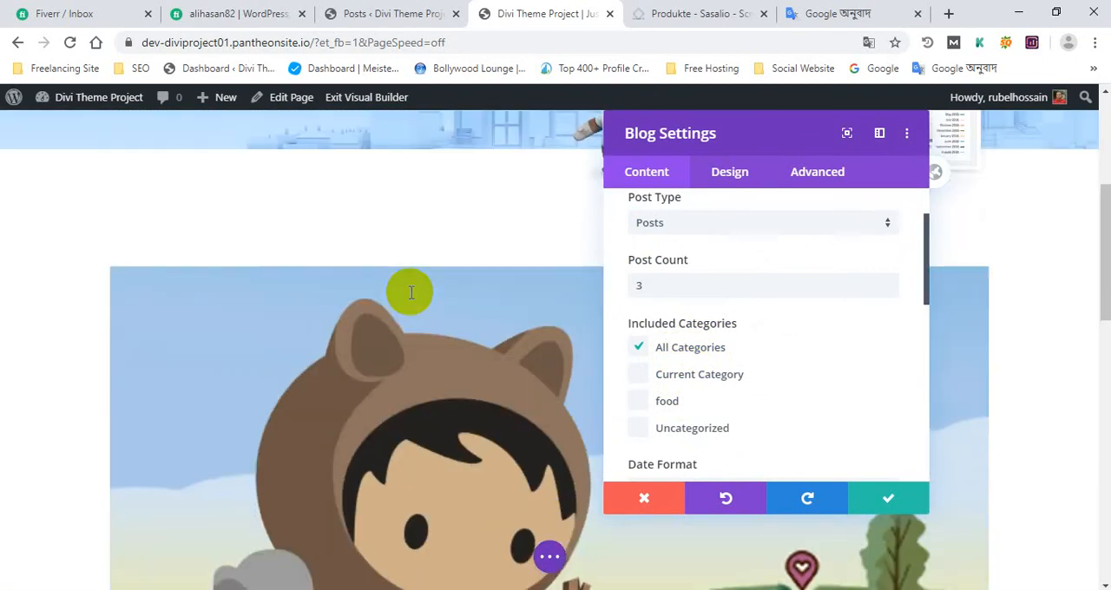
Step: Review the Blog module's content options, including date format, content length, excerpt length and post offset number
scroll(677, 278, "down", 2)
scroll(701, 293, "down", 2)
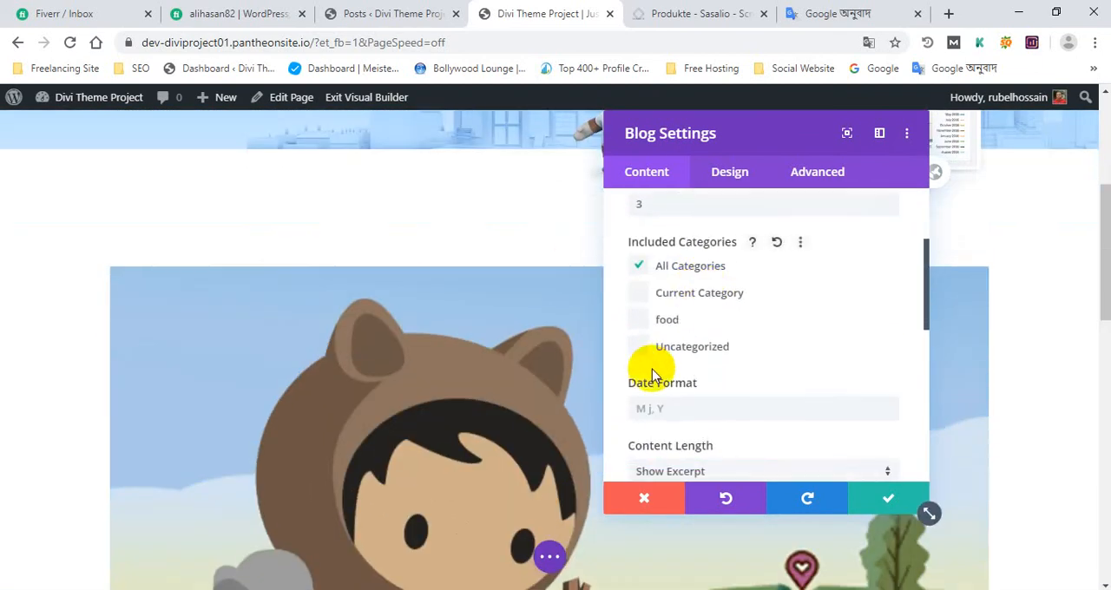
scroll(681, 326, "down", 1)
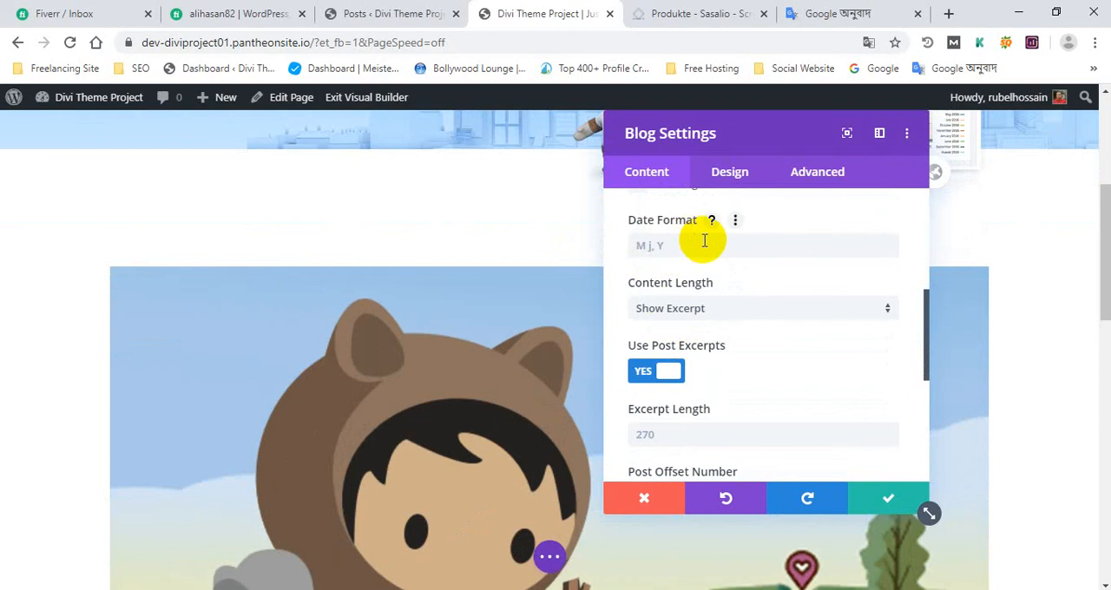
scroll(707, 243, "down", 1)
scroll(718, 274, "down", 1)
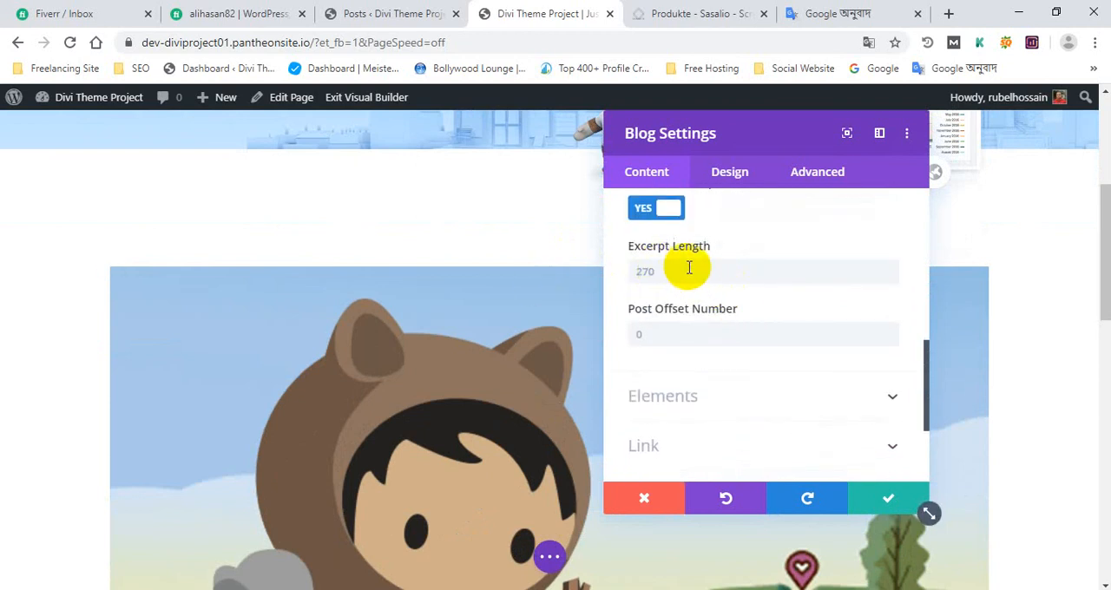
scroll(687, 268, "down", 2)
scroll(686, 270, "up", 2)
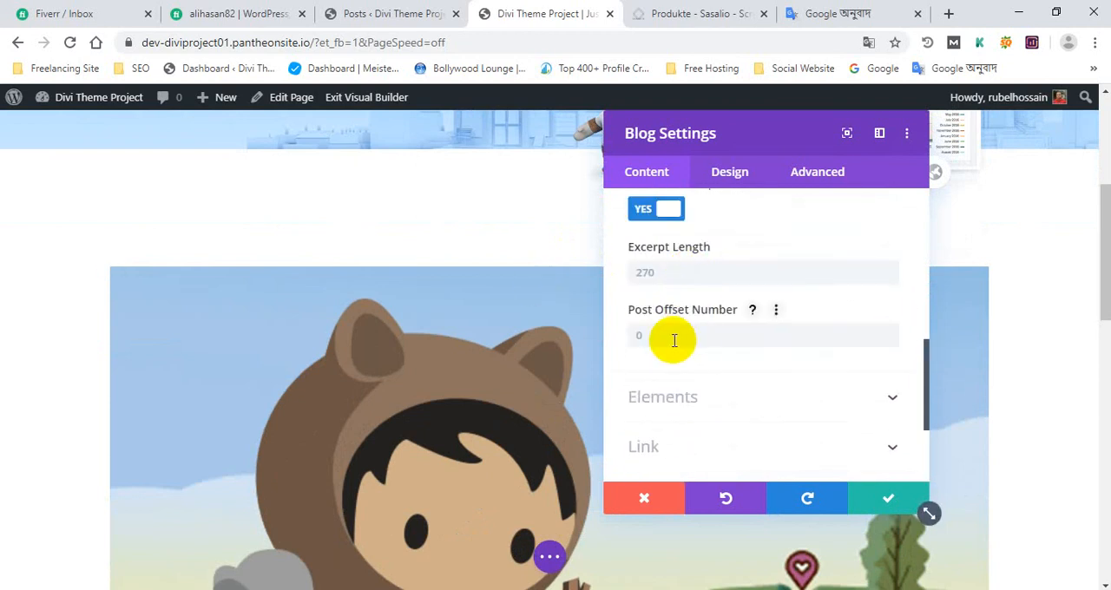
scroll(691, 339, "up", 3)
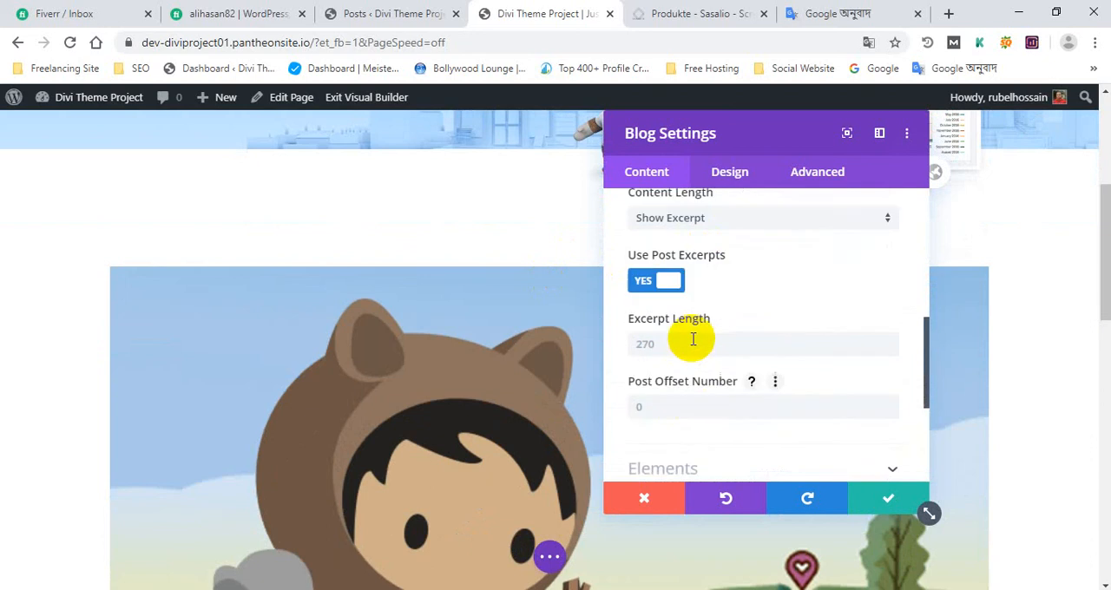
Step: Set the Blog module's layout to Grid and compare it with the three-column section on the Sasalio Produkte page
left_click(730, 173)
left_click(687, 250)
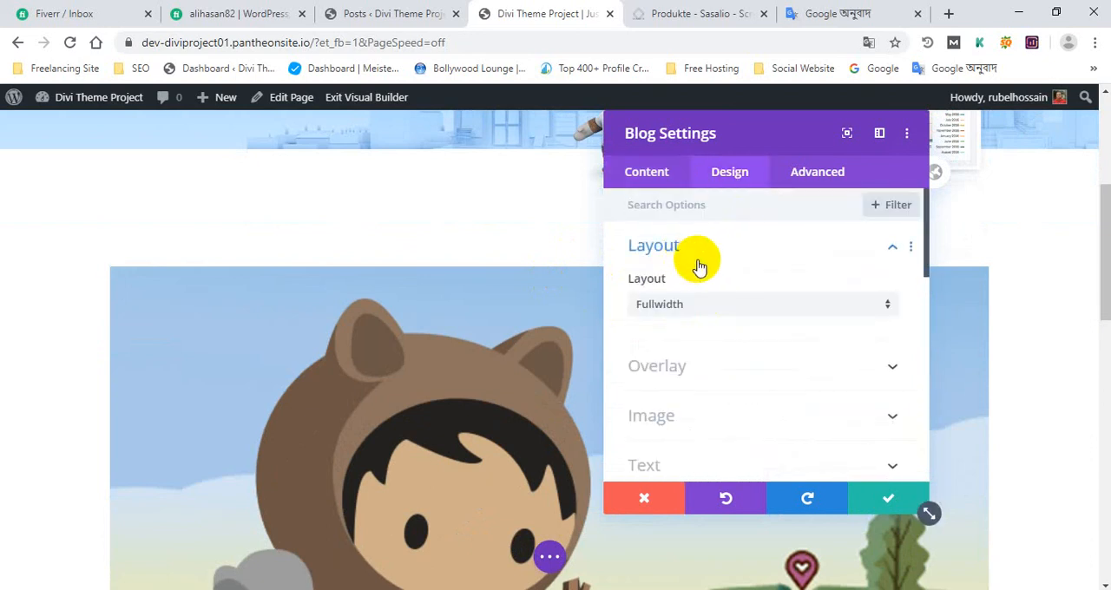
left_click(708, 310)
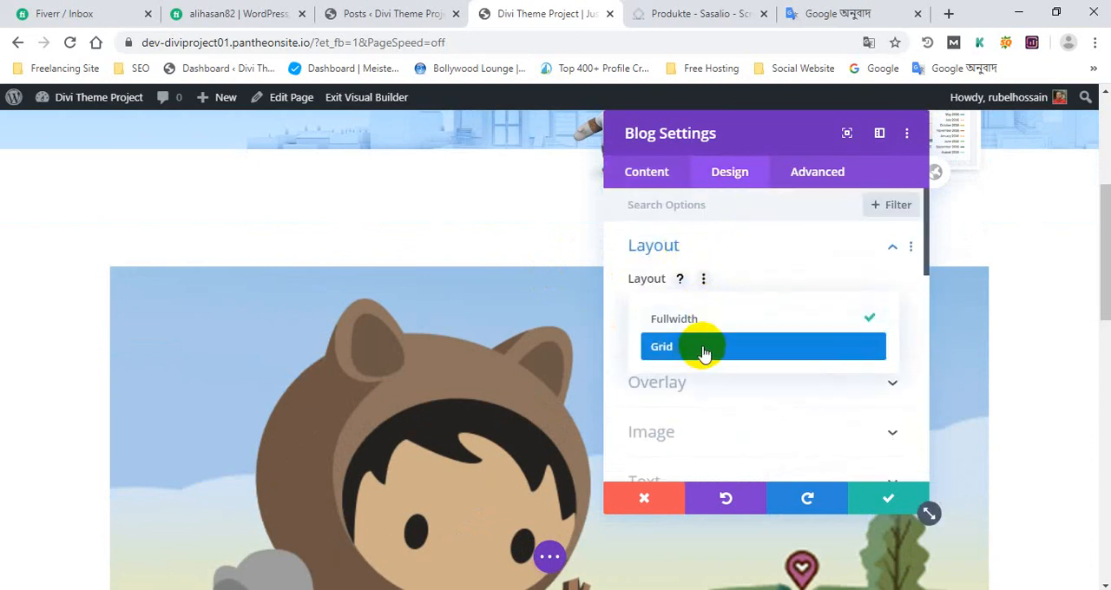
left_click(701, 349)
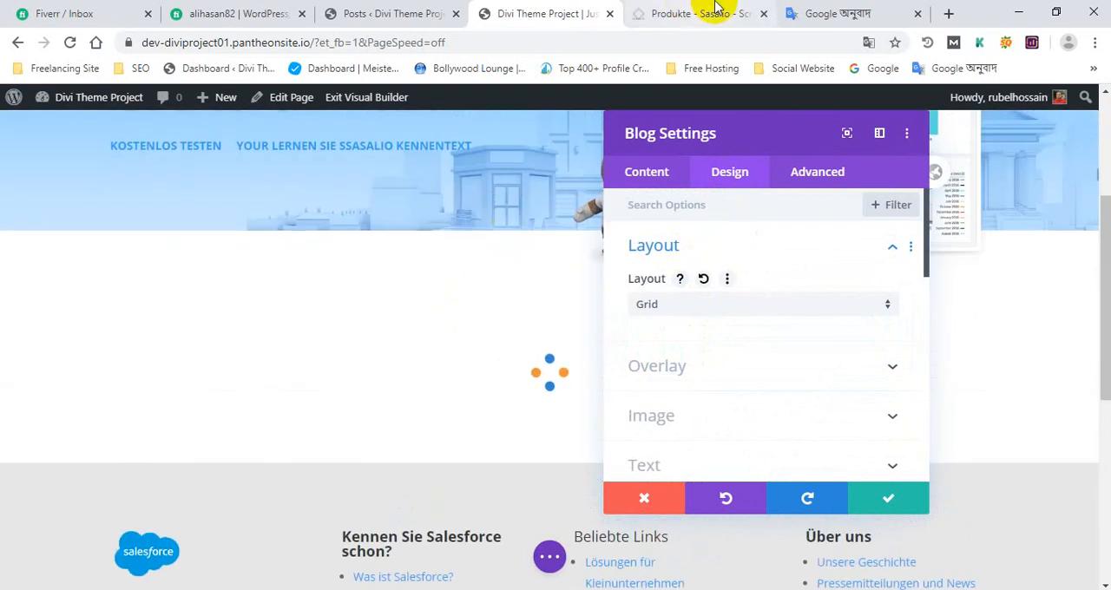
left_click(707, 12)
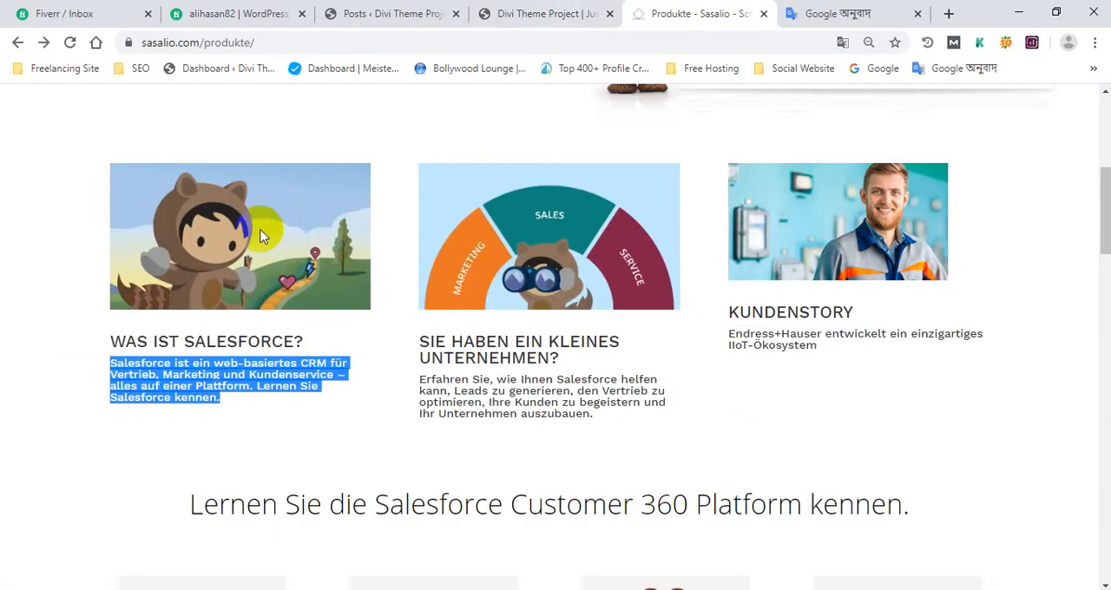
left_click(486, 14)
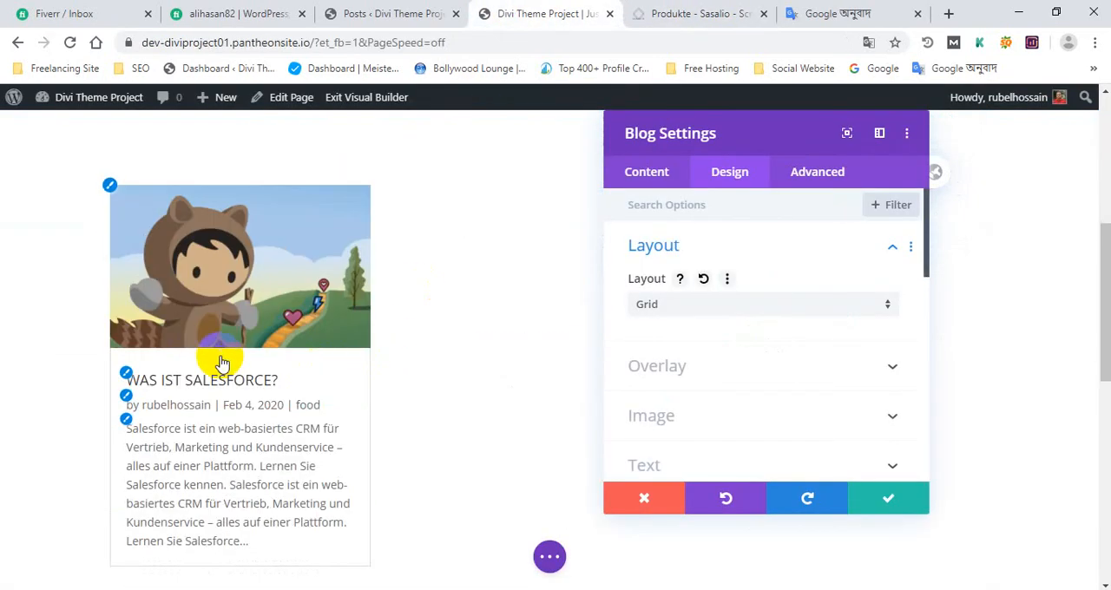
scroll(300, 424, "down", 3)
scroll(300, 347, "up", 2)
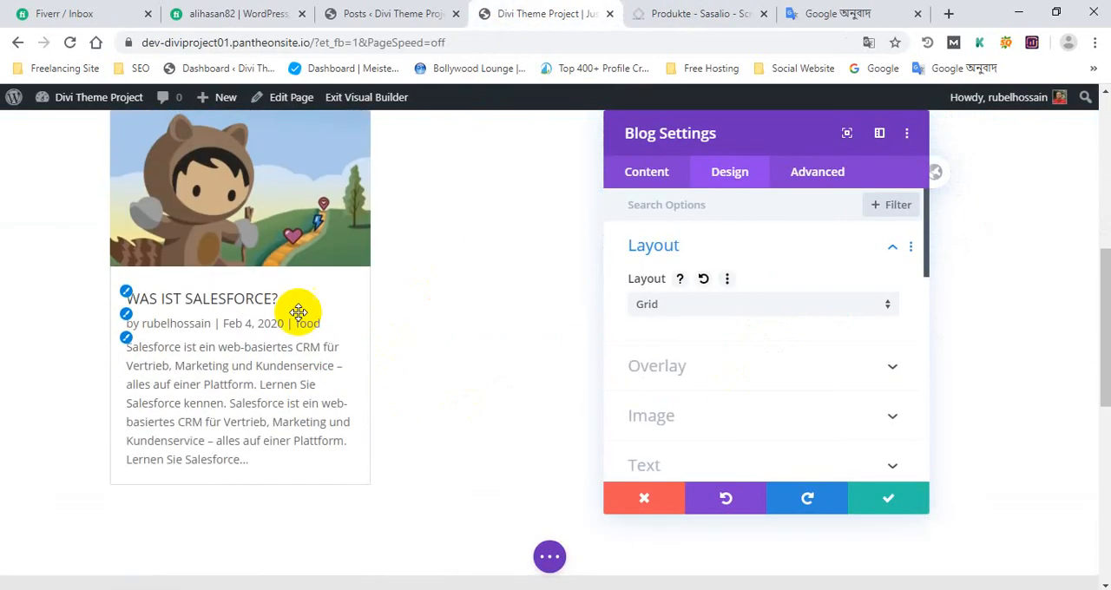
scroll(407, 278, "up", 1)
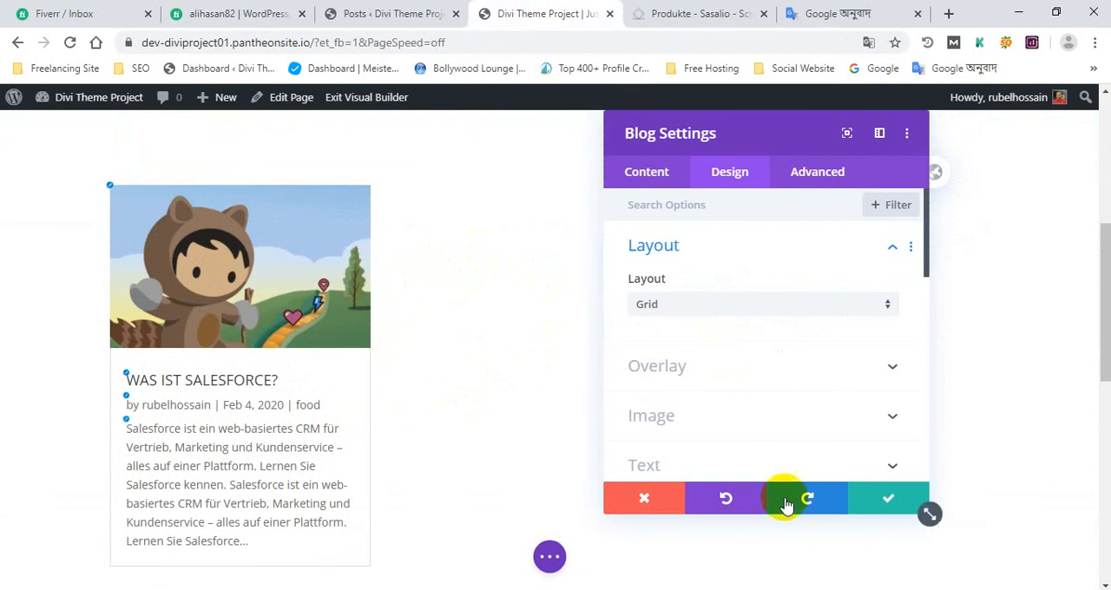
Step: Apply the Blog module settings and save the homepage
left_click(884, 498)
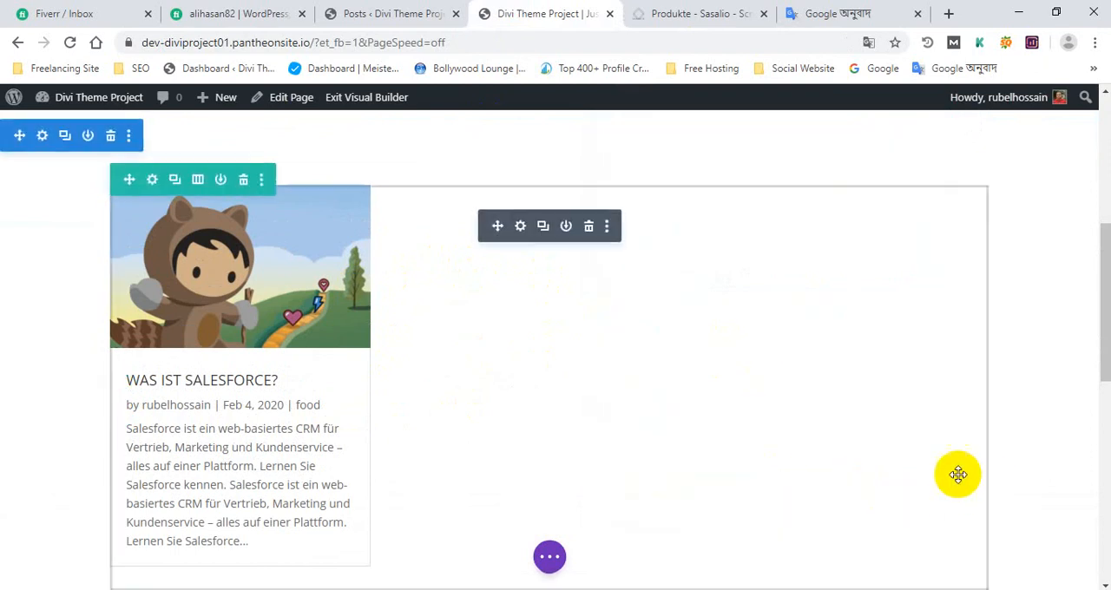
left_click(548, 560)
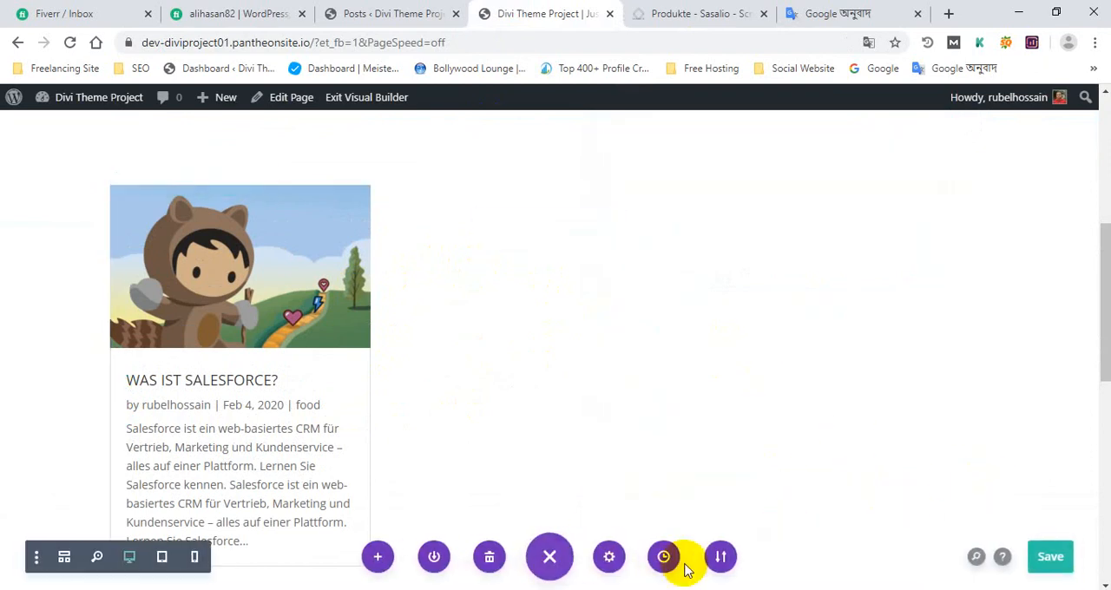
left_click(1051, 559)
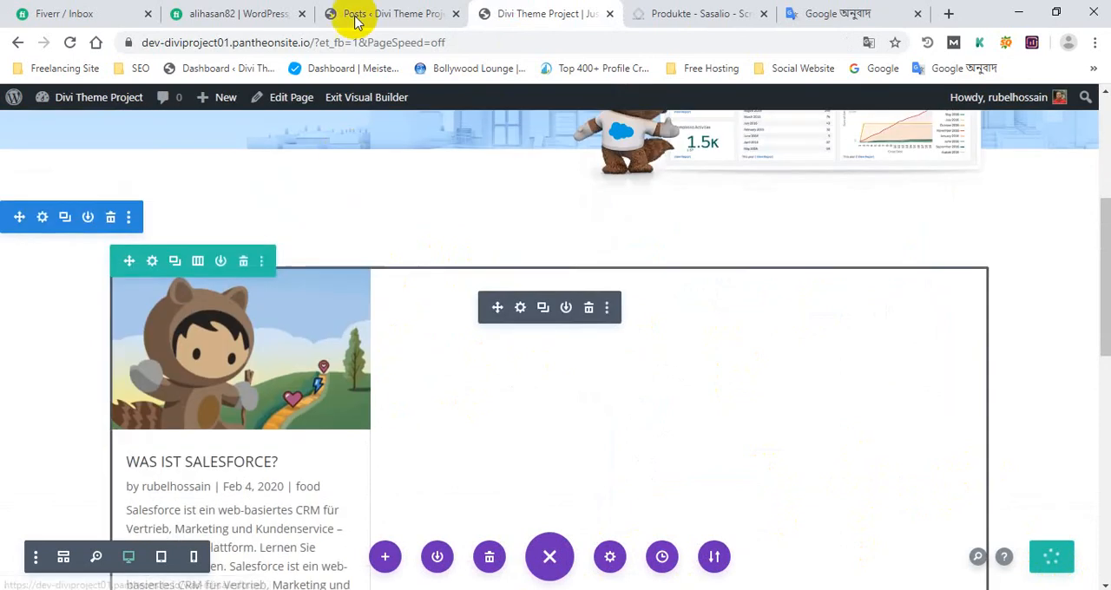
Step: Compare the WordPress posts list with the three-column section on the Sasalio Produkte page
left_click(382, 14)
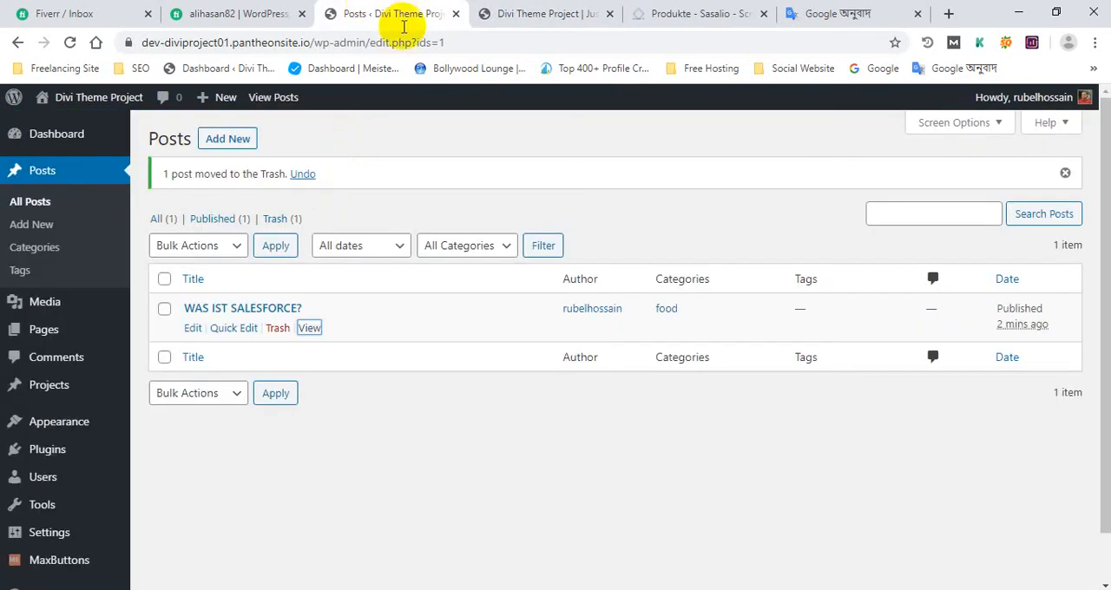
left_click(631, 9)
left_click(402, 11)
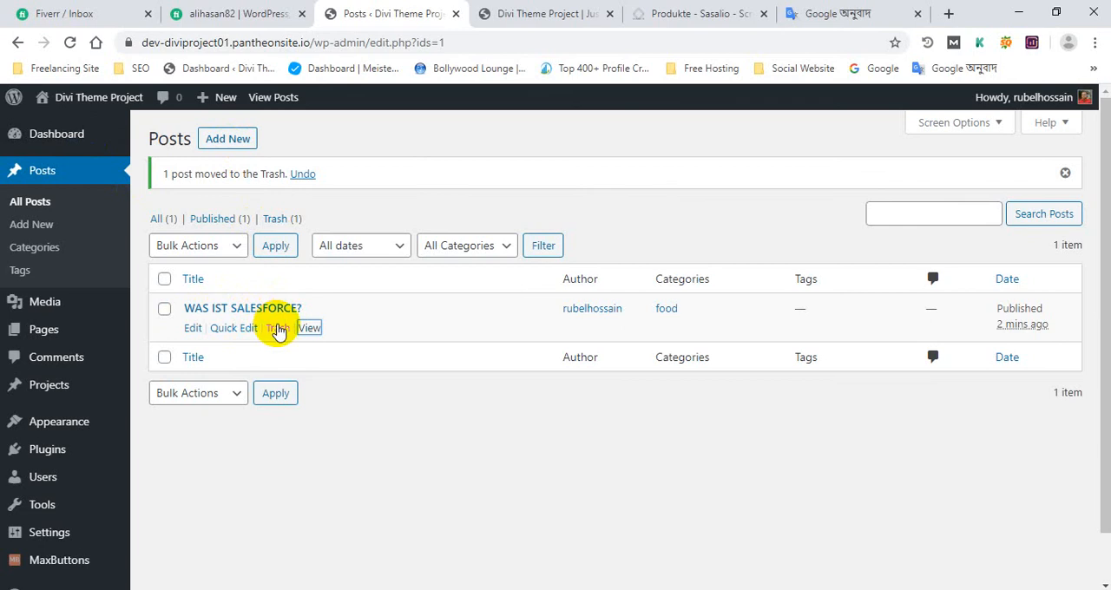
left_click(694, 8)
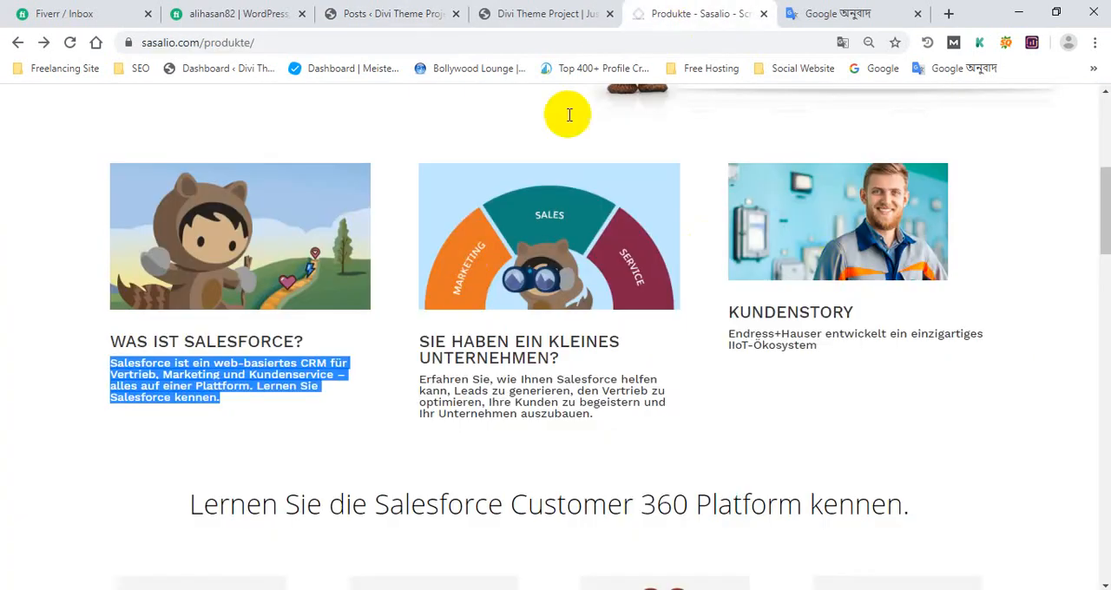
left_click(395, 12)
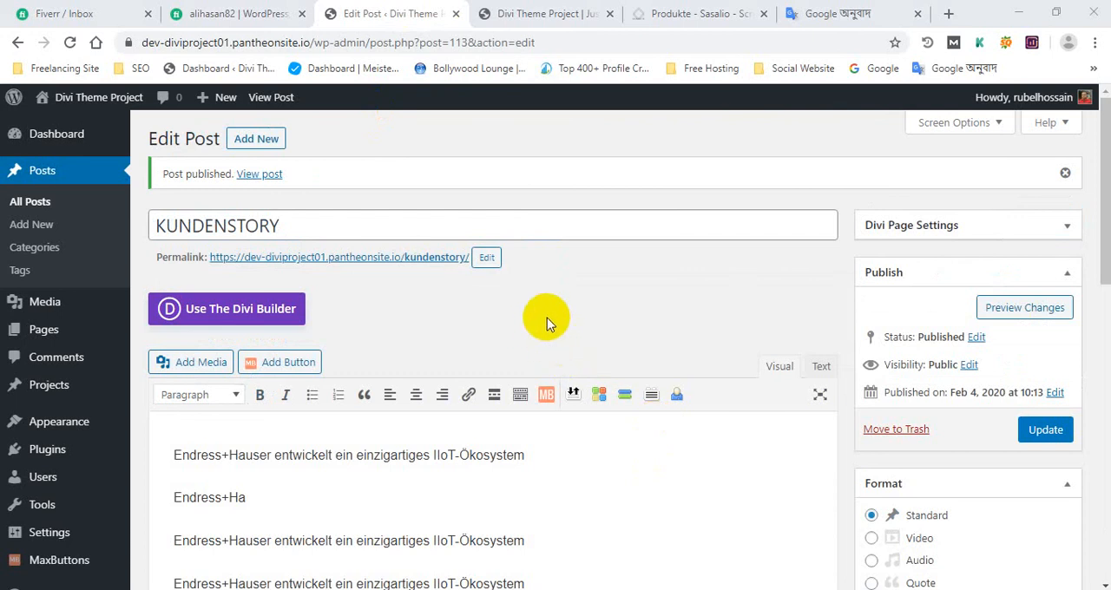
Step: Review the KUNDENSTORY post's body text, publish details, format, categories, tags and featured image setting
scroll(868, 367, "down", 1)
scroll(751, 355, "up", 1)
scroll(634, 328, "down", 3)
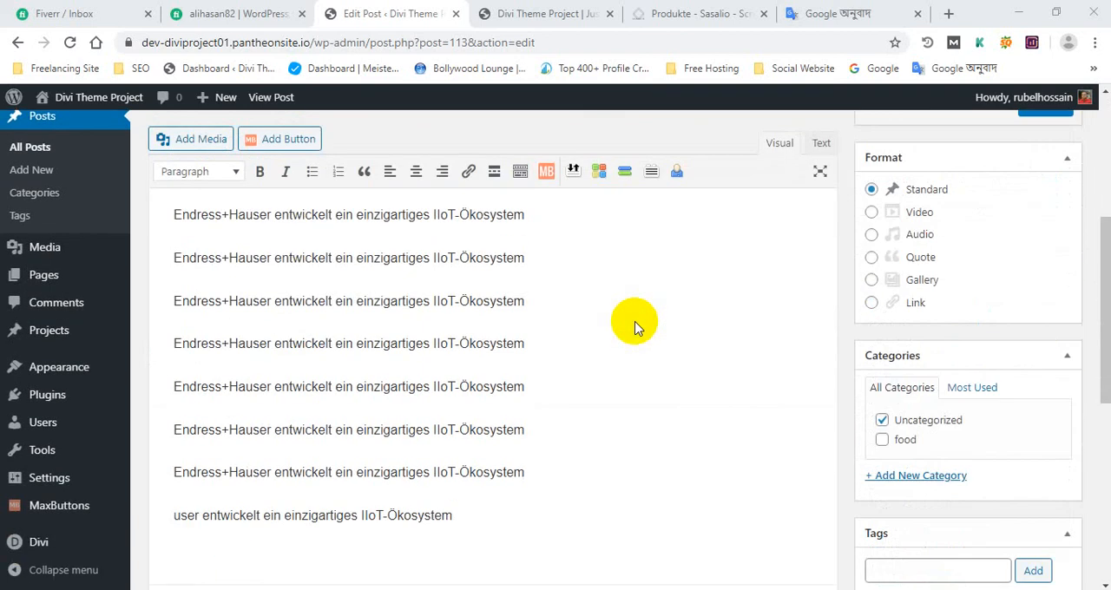
scroll(958, 343, "up", 4)
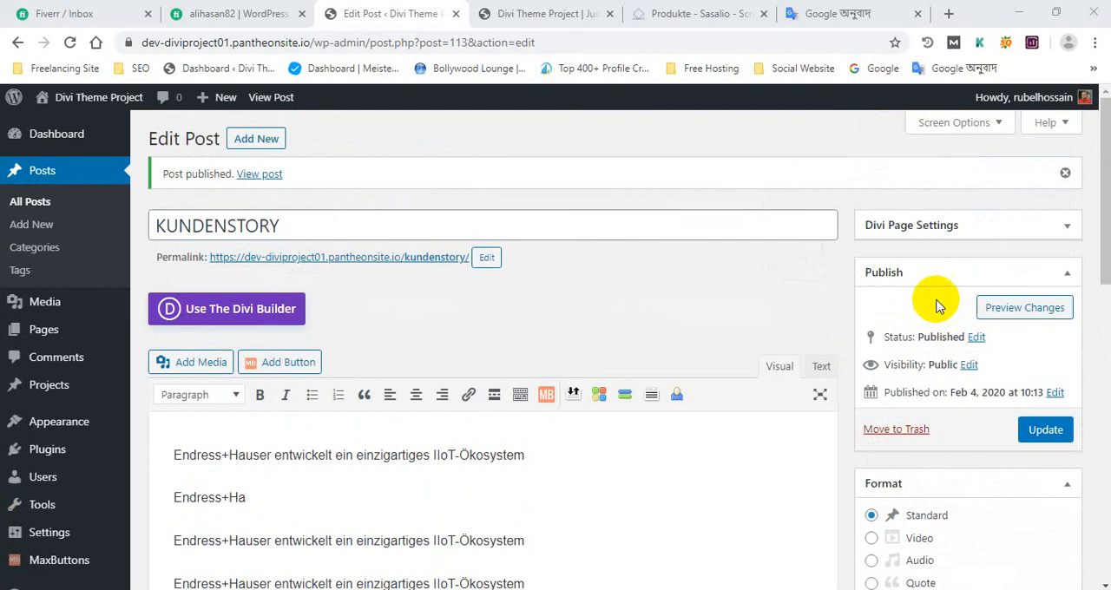
scroll(1026, 332, "down", 4)
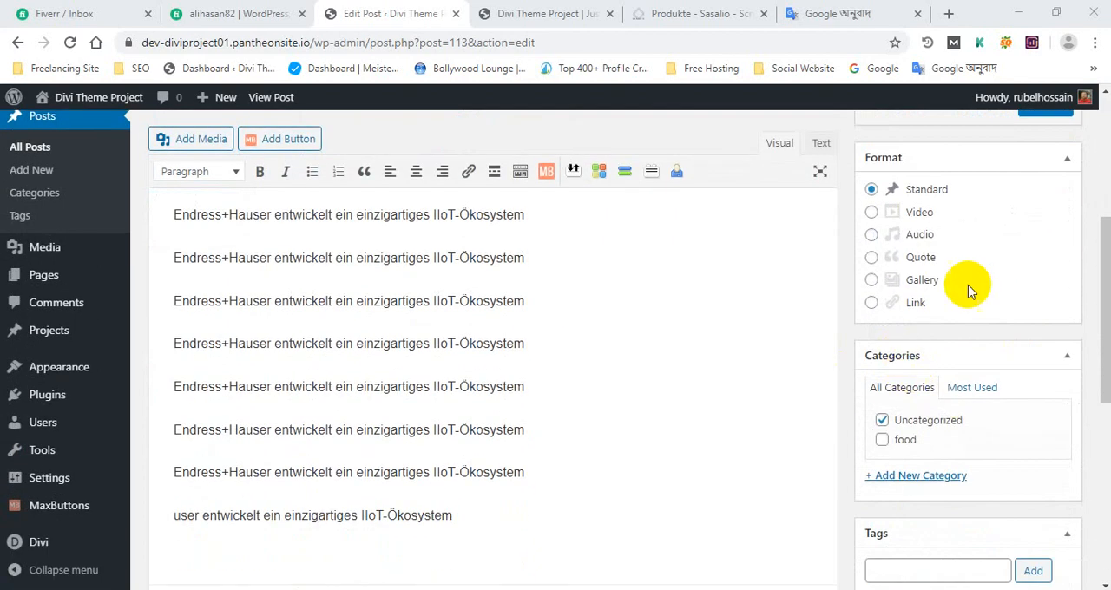
scroll(955, 399, "down", 5)
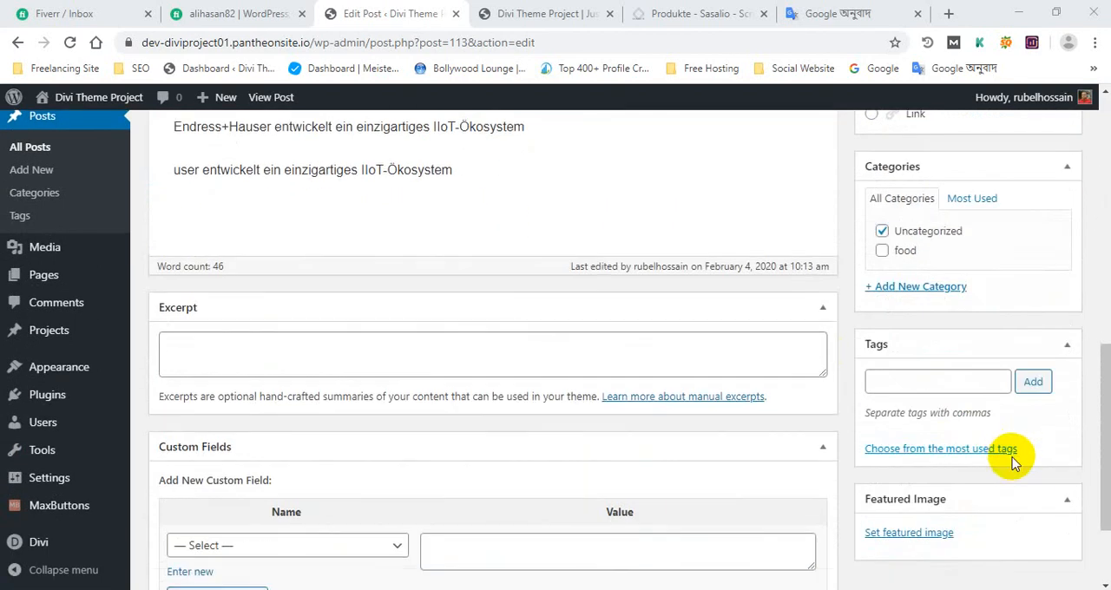
scroll(927, 452, "up", 5)
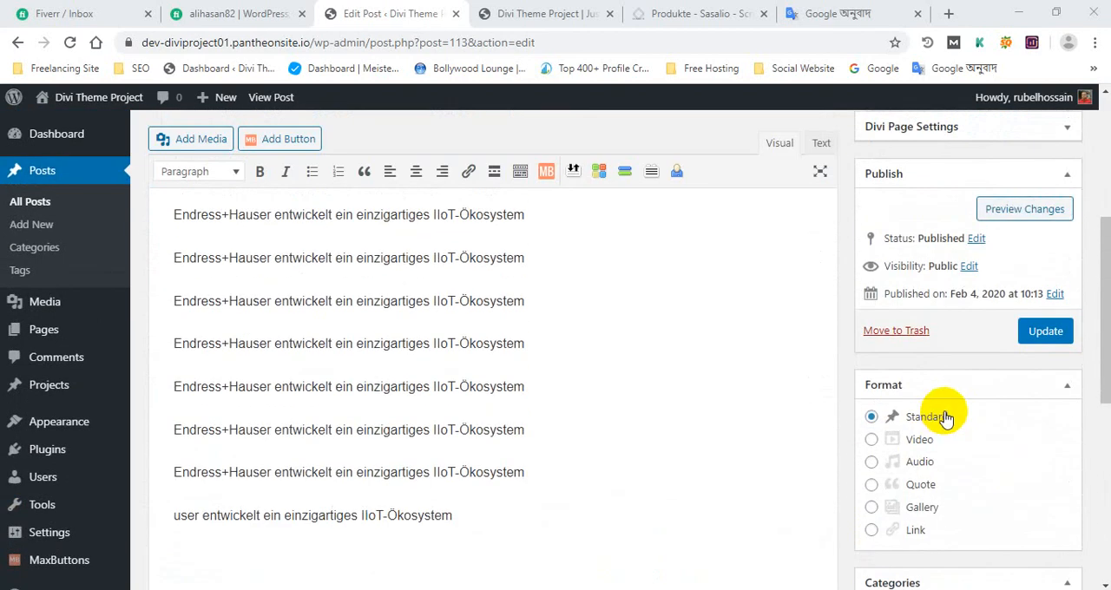
scroll(944, 418, "up", 1)
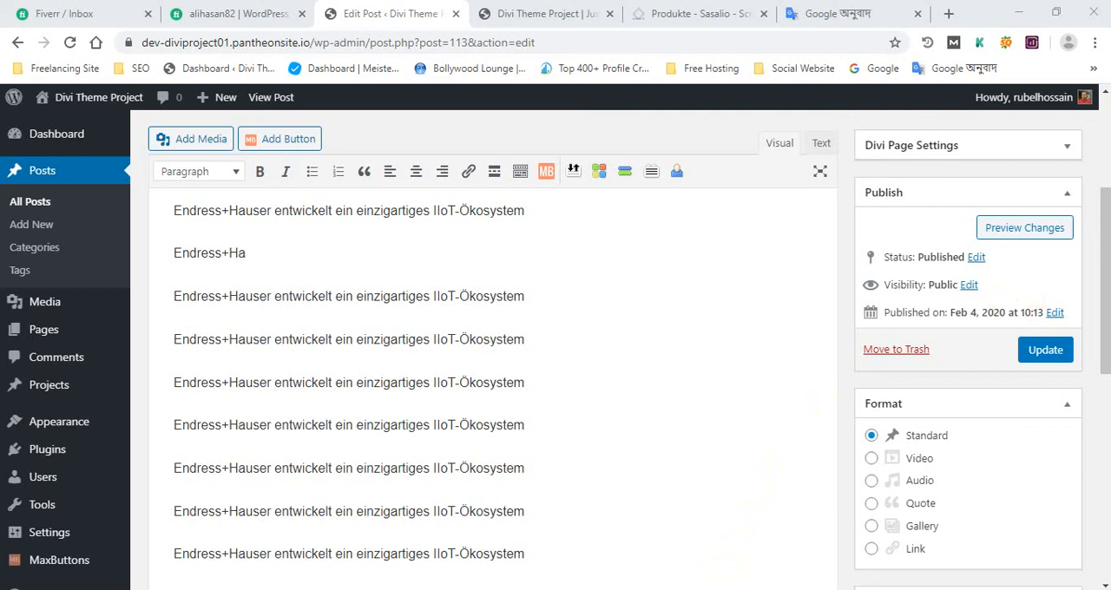
scroll(638, 495, "up", 2)
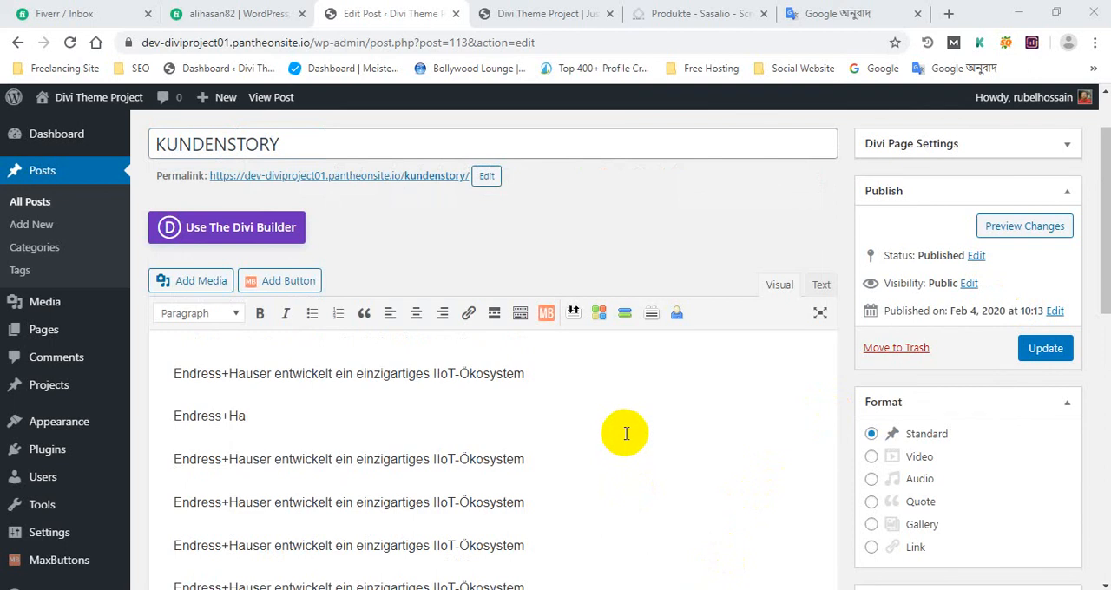
Step: Check the KUNDENSTORY post's featured image and update the post
scroll(628, 429, "down", 7)
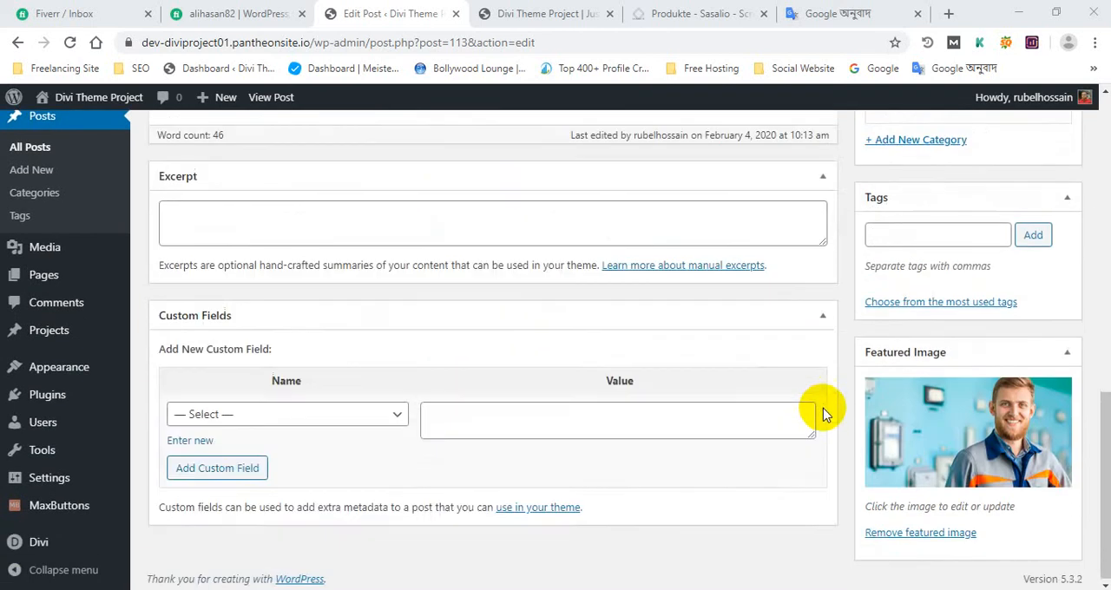
scroll(955, 405, "up", 3)
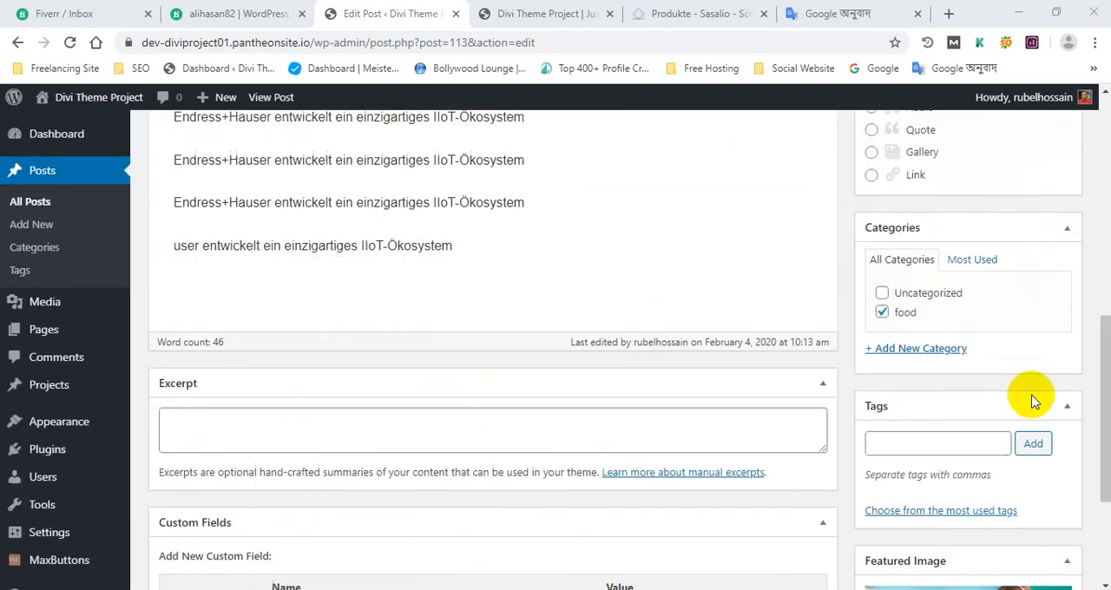
scroll(1032, 401, "up", 5)
left_click(1045, 338)
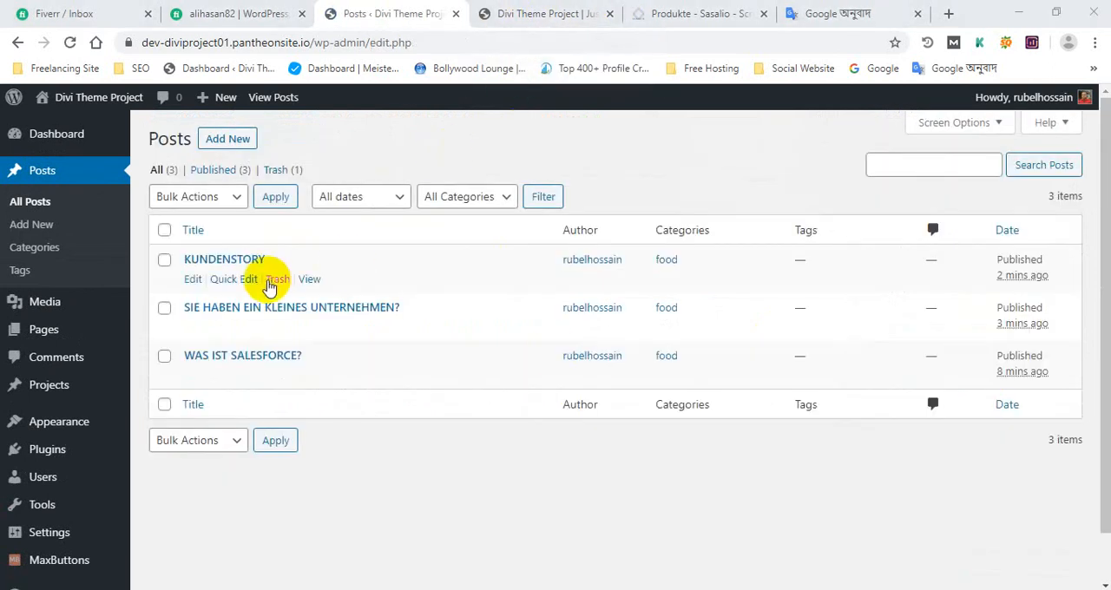
Step: Return to the homepage in the Visual Builder, glance at the Sasalio Produkte page, and reload the homepage
left_click(535, 13)
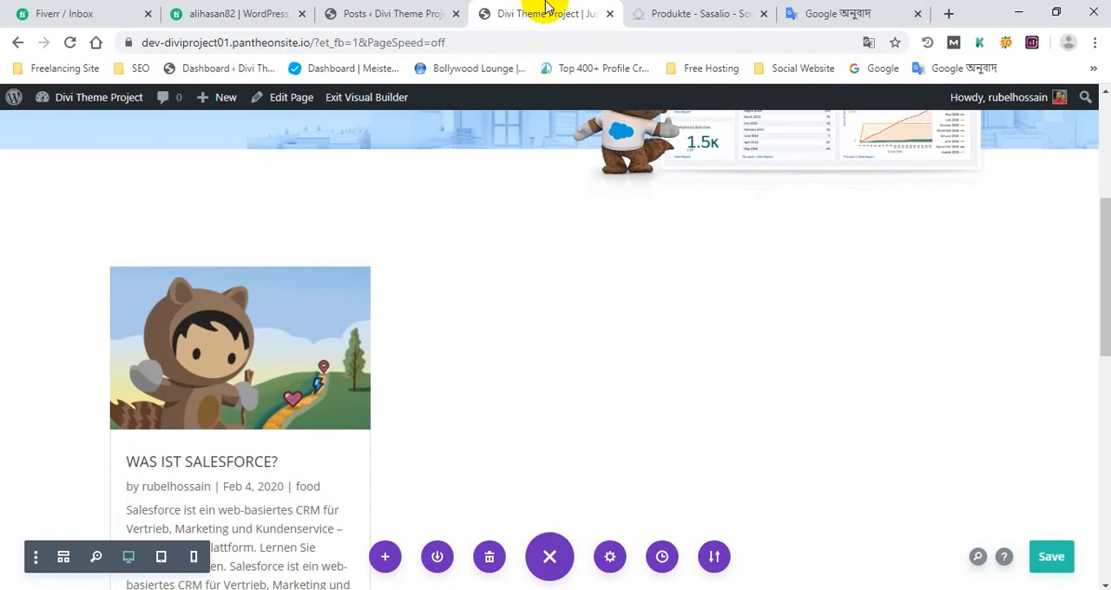
scroll(530, 215, "up", 2)
left_click(712, 13)
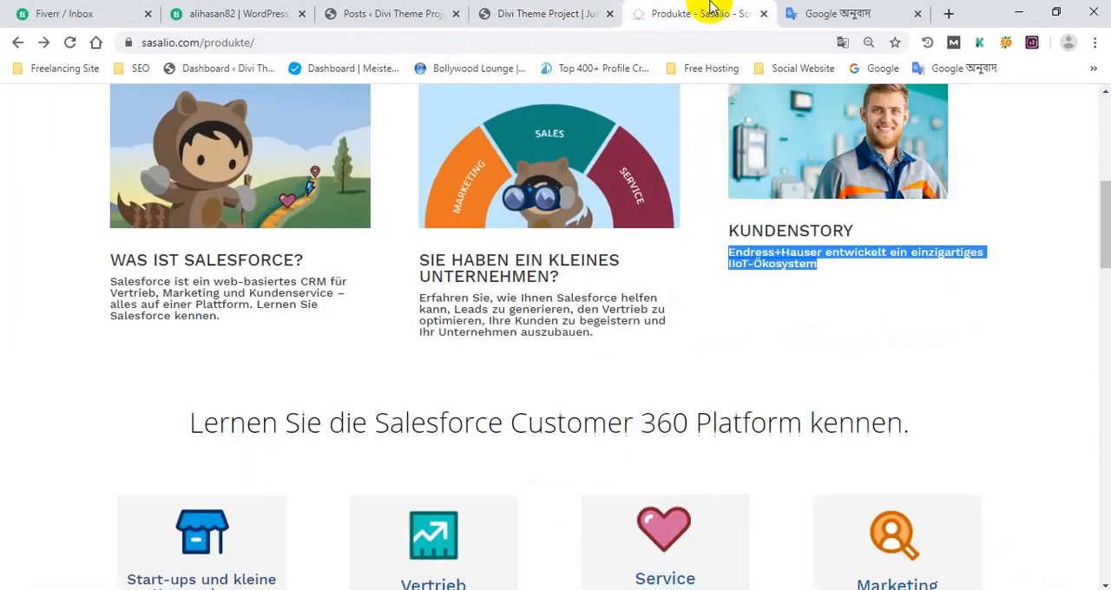
left_click(513, 19)
left_click(68, 40)
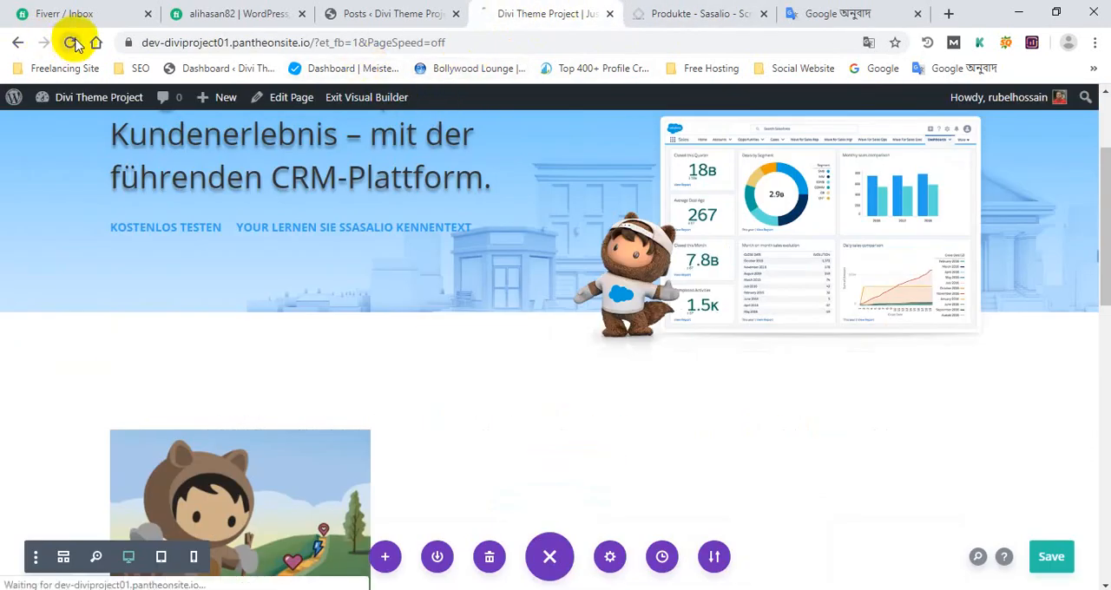
Step: Examine the Blog module's post grid below the hero section on the reloaded homepage
scroll(550, 289, "down", 2)
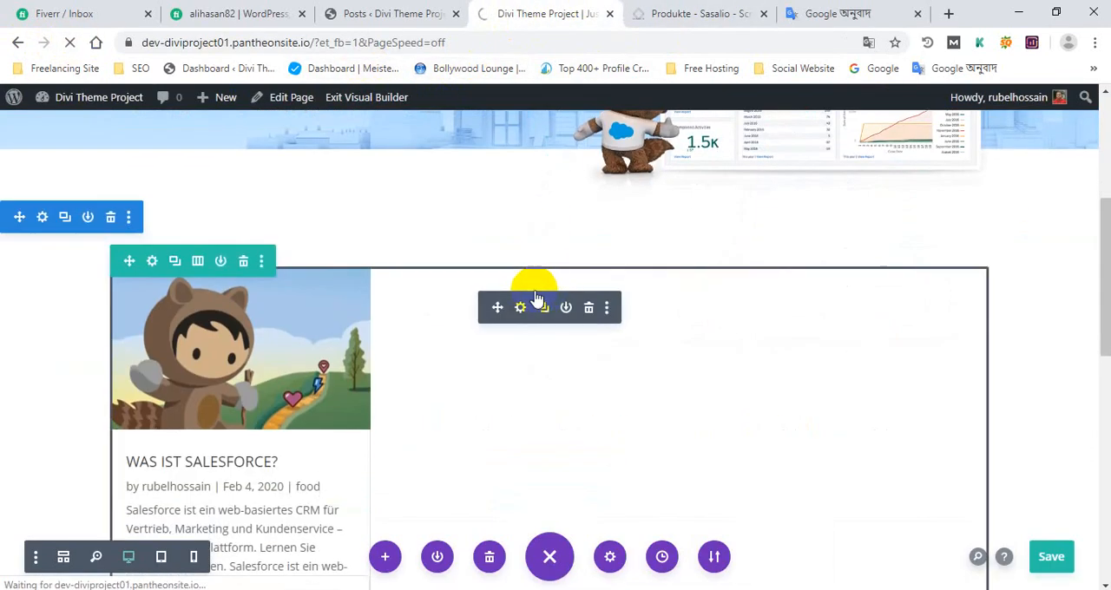
scroll(322, 312, "down", 2)
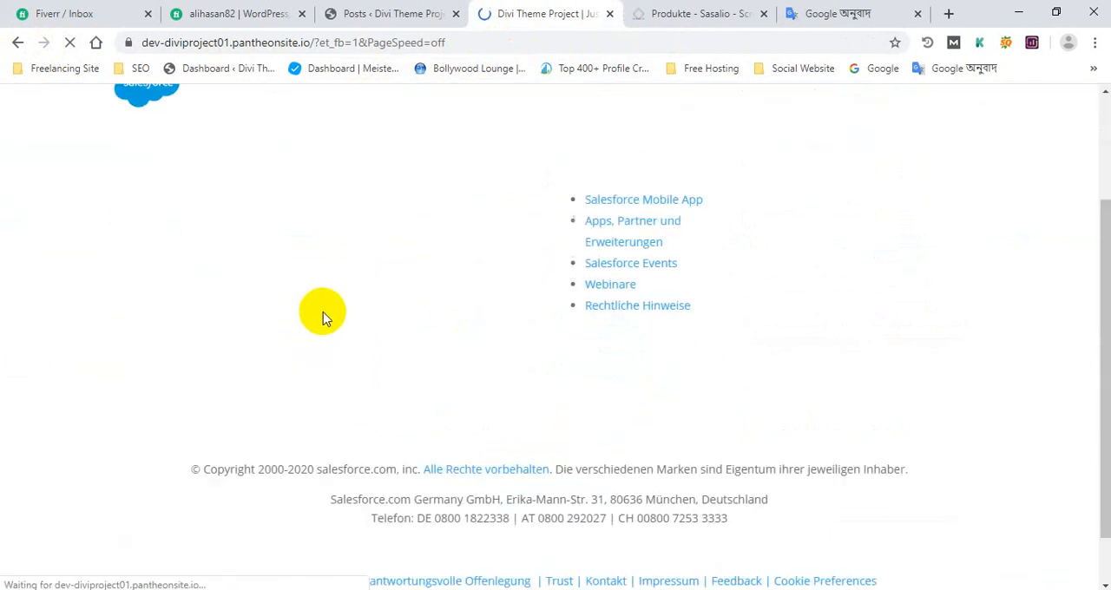
scroll(439, 294, "up", 2)
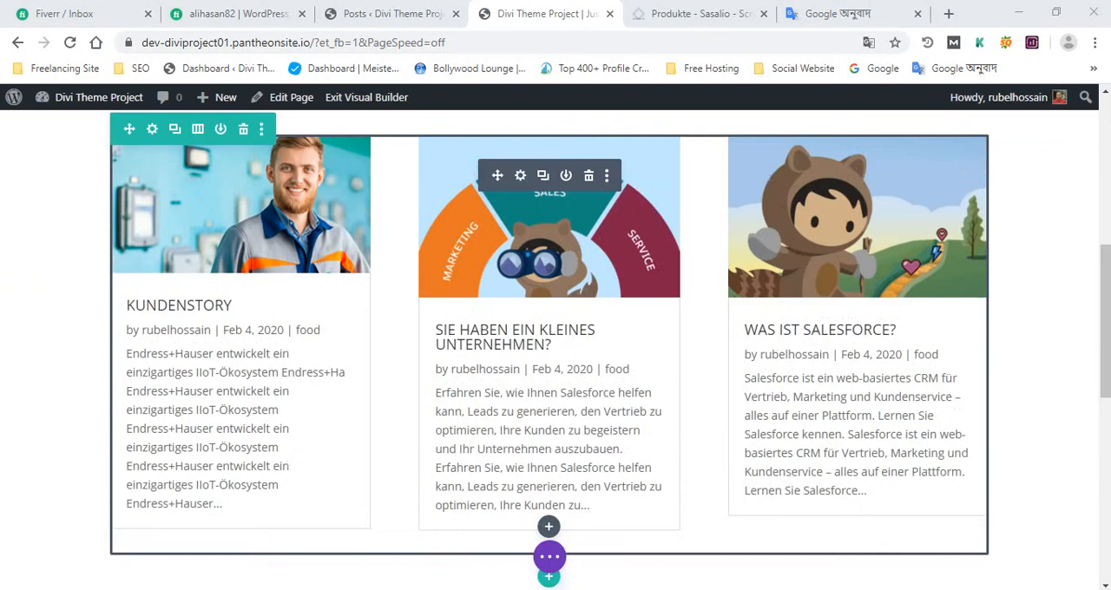
scroll(562, 425, "up", 2)
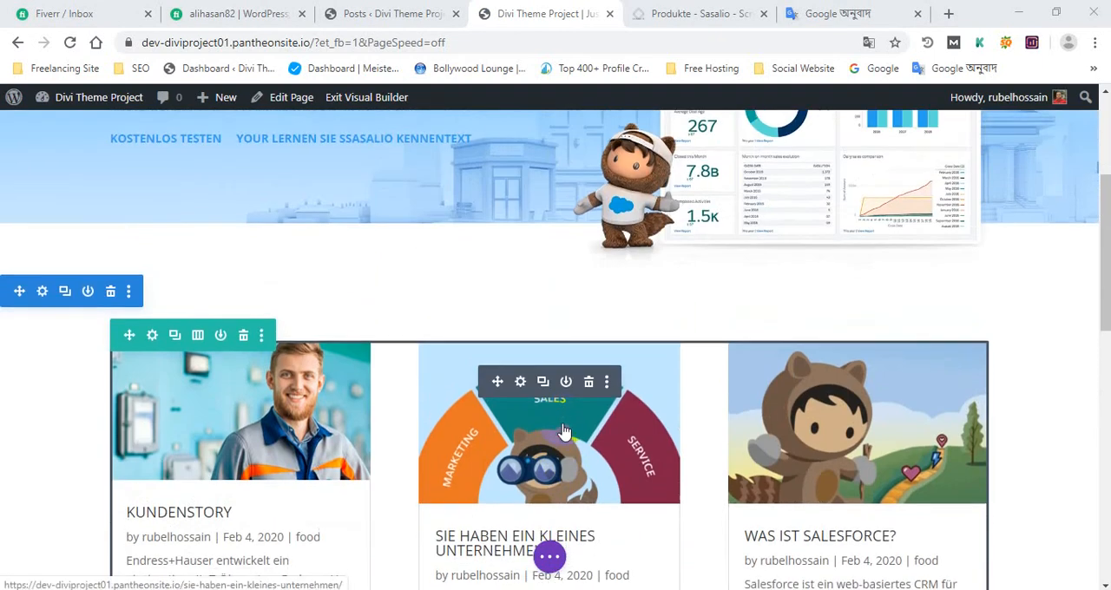
scroll(562, 422, "down", 5)
scroll(561, 417, "up", 3)
scroll(560, 416, "up", 2)
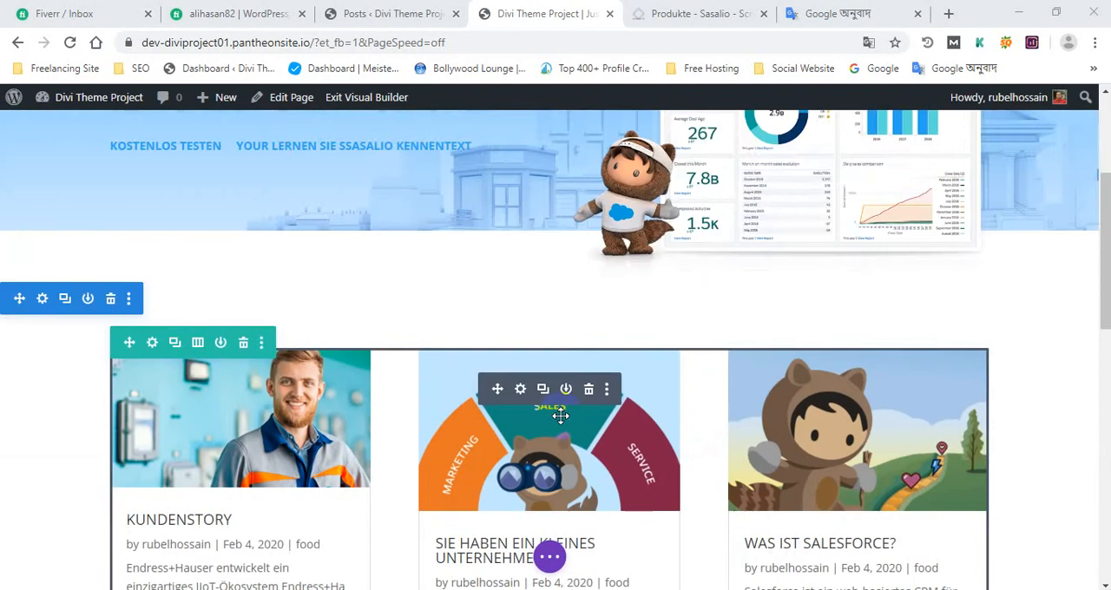
Step: Examine the three post cards in the Blog grid and the space around it, from the hero section to the footer
scroll(558, 416, "down", 4)
scroll(563, 409, "up", 3)
scroll(556, 408, "up", 2)
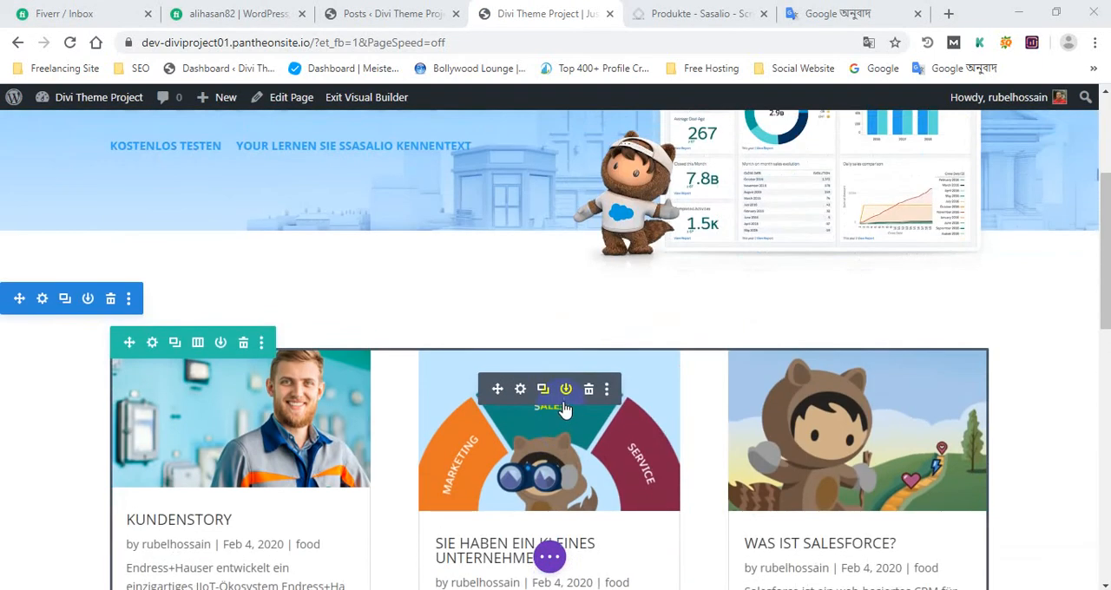
scroll(559, 406, "down", 1)
scroll(556, 399, "up", 2)
scroll(551, 390, "down", 4)
scroll(550, 390, "down", 3)
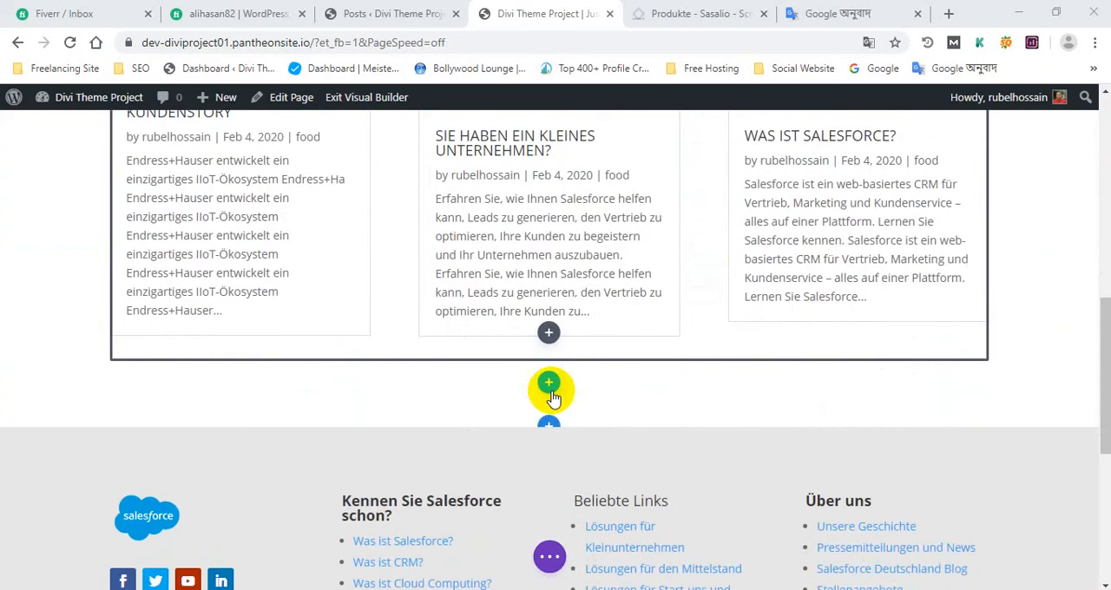
scroll(550, 391, "up", 6)
scroll(545, 390, "down", 3)
scroll(546, 390, "down", 4)
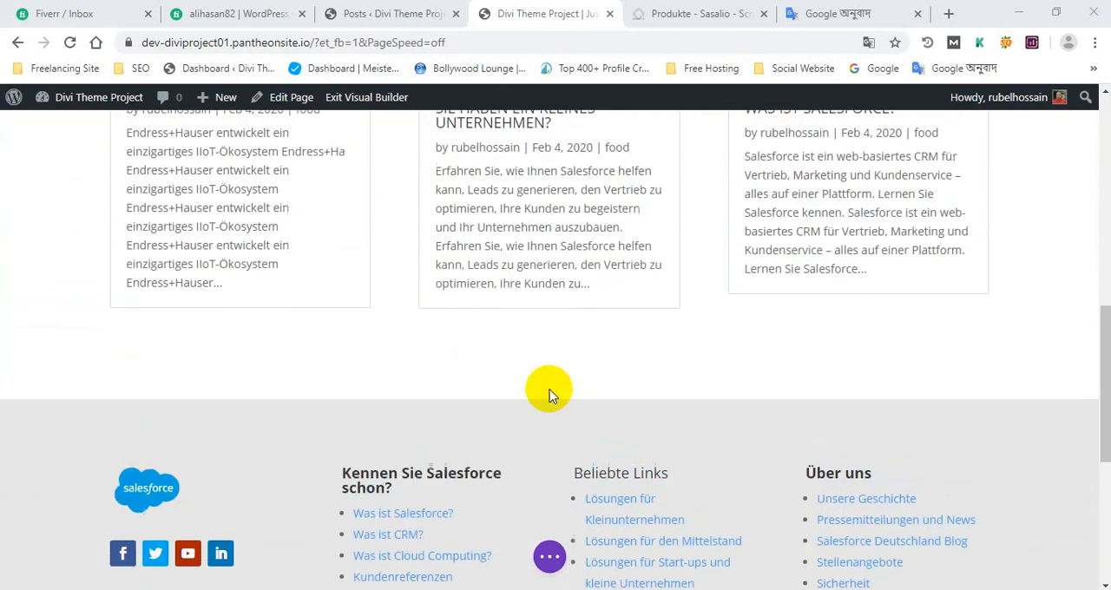
Step: Duplicate the row containing the Blog grid, check the copy placed below the original, and save the page
scroll(551, 389, "up", 5)
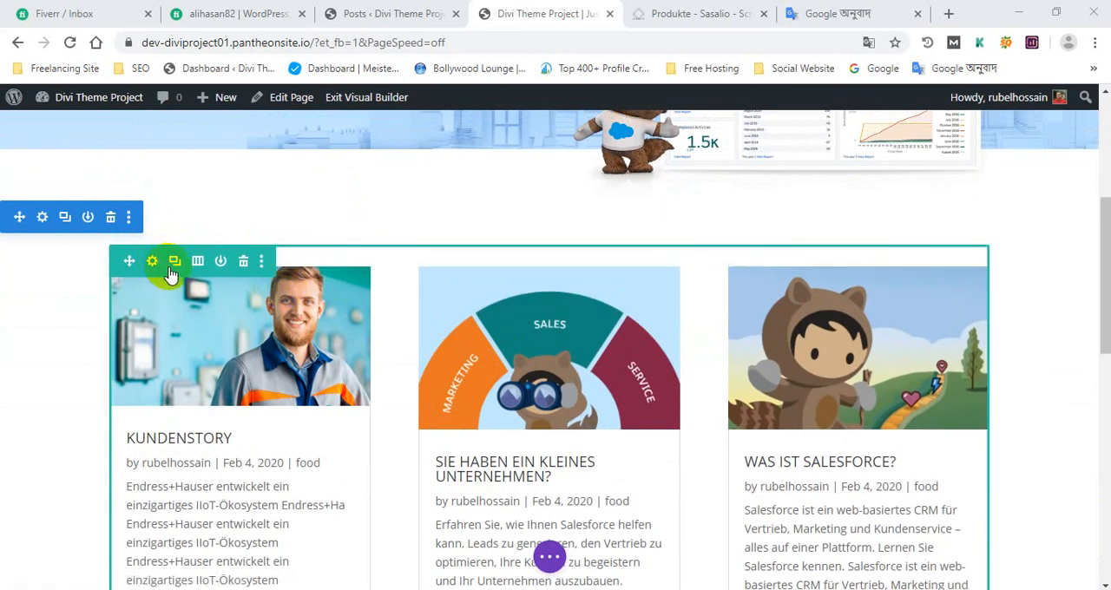
scroll(332, 334, "down", 10)
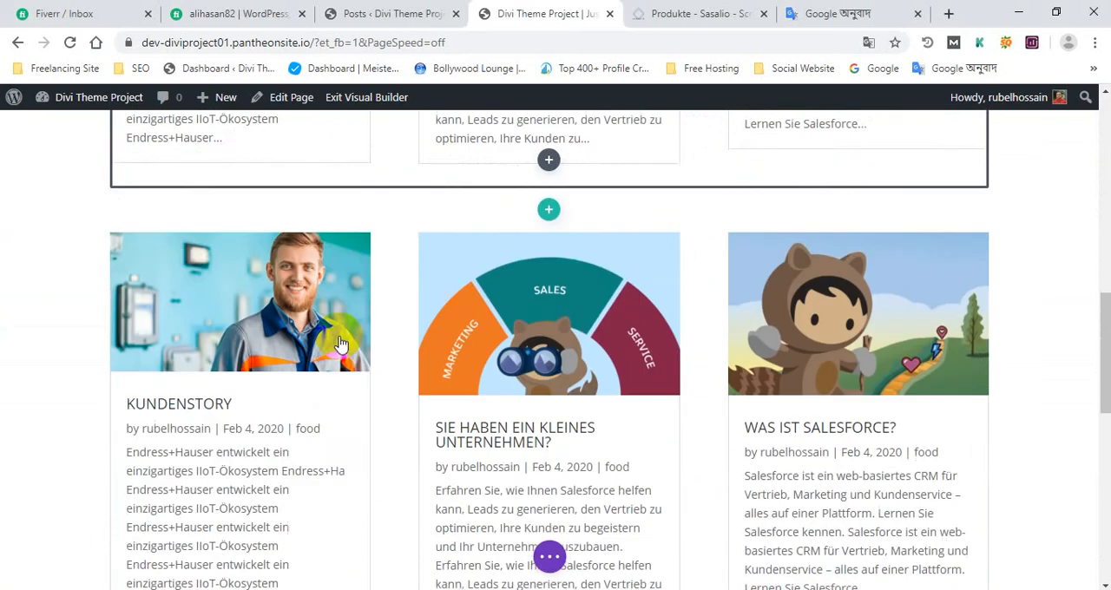
scroll(343, 335, "up", 10)
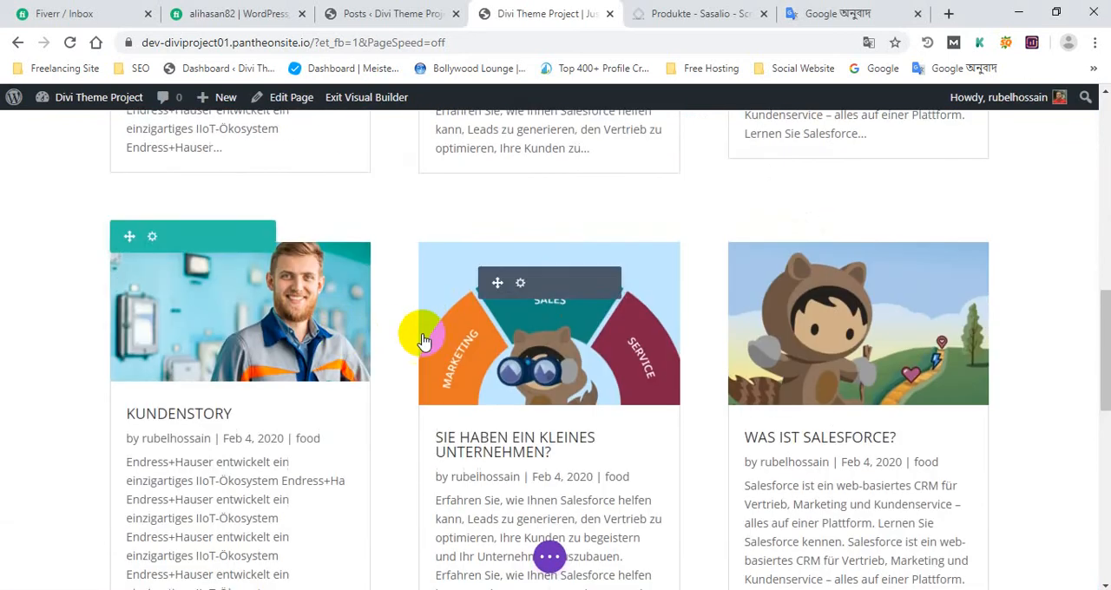
scroll(432, 343, "down", 10)
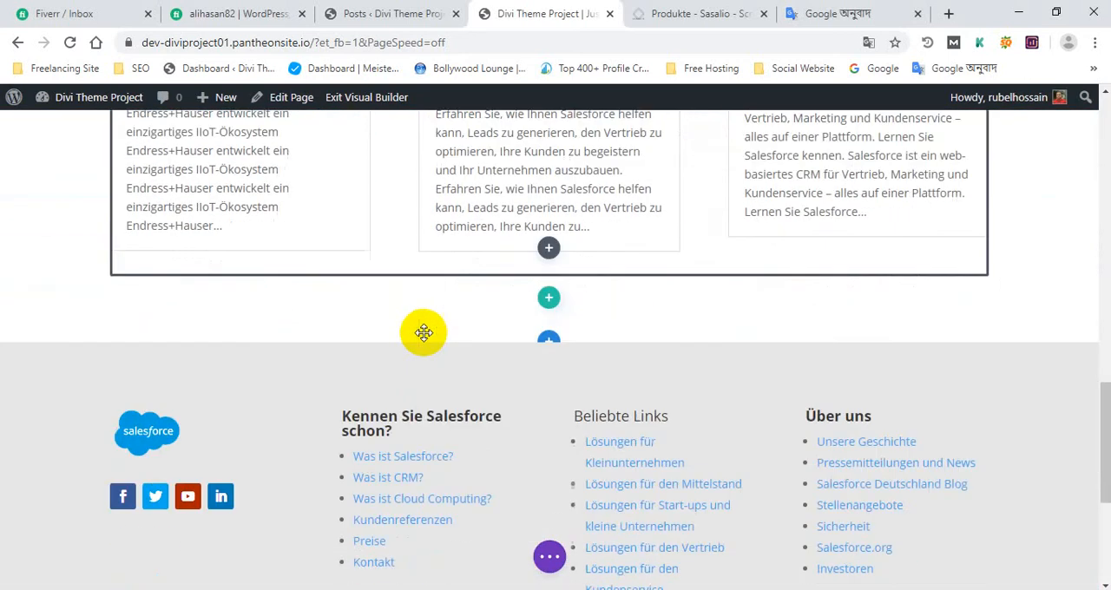
scroll(422, 330, "up", 3)
scroll(423, 330, "up", 10)
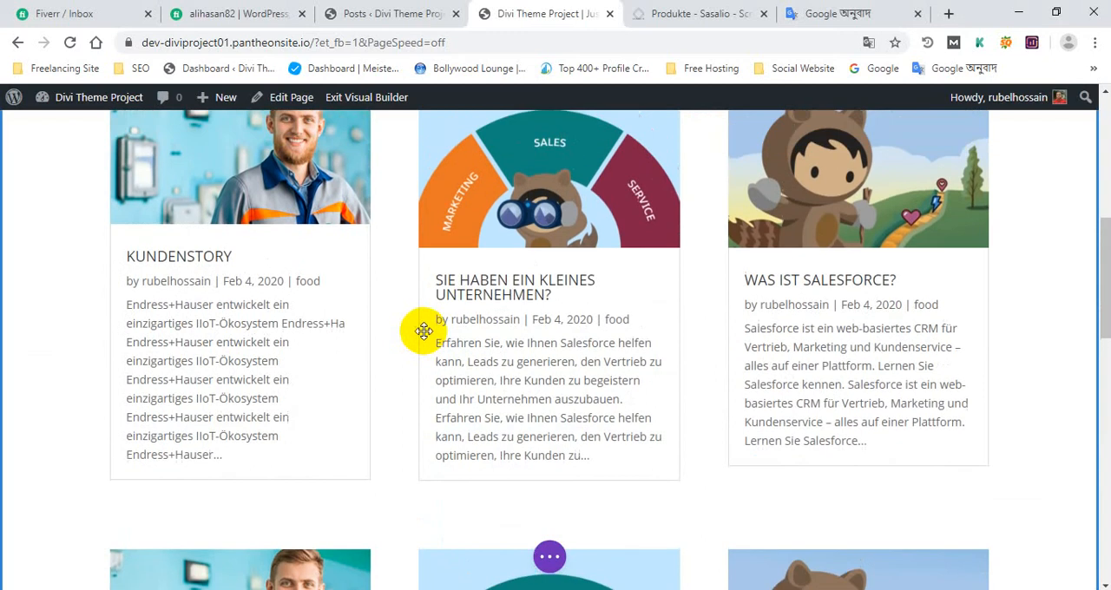
scroll(426, 329, "down", 10)
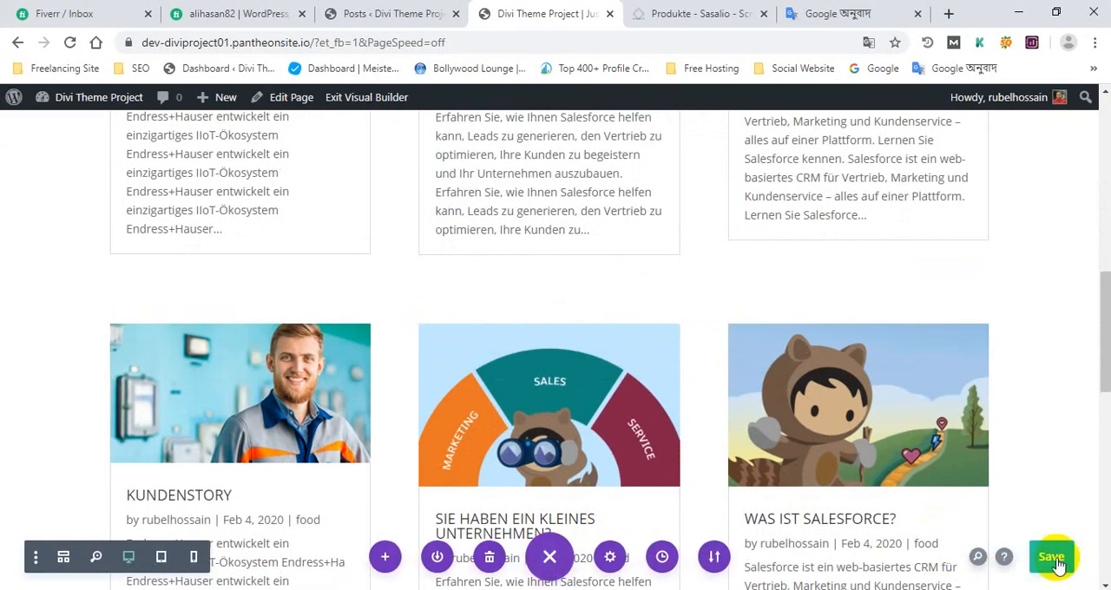
left_click(1056, 556)
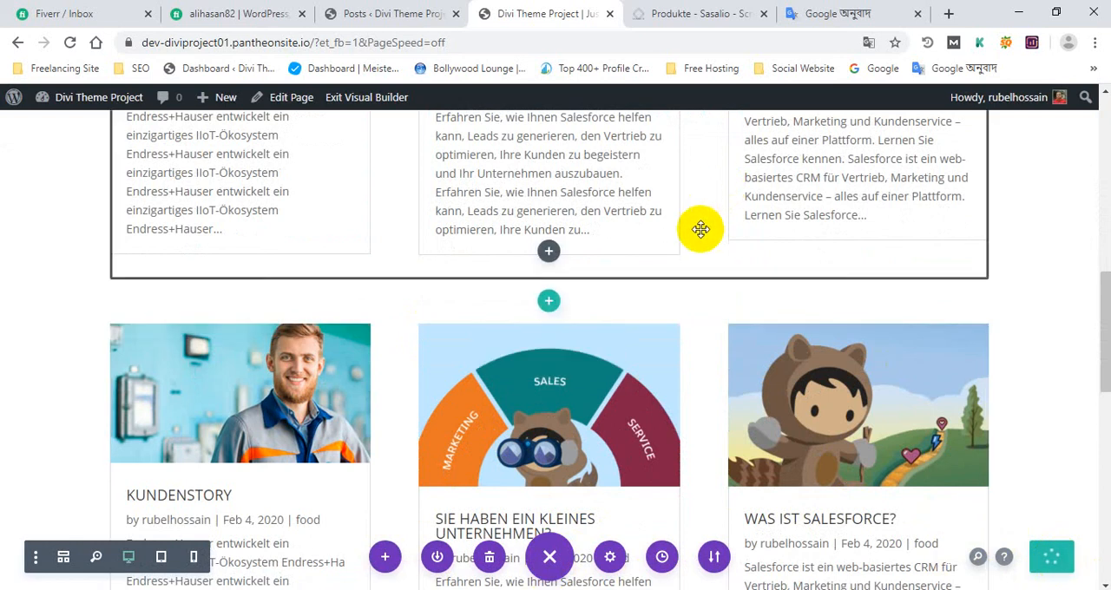
Step: Review the homepage from the hero section to the footer and compare its two Blog rows with the Sasalio Produkte page
scroll(700, 229, "up", 10)
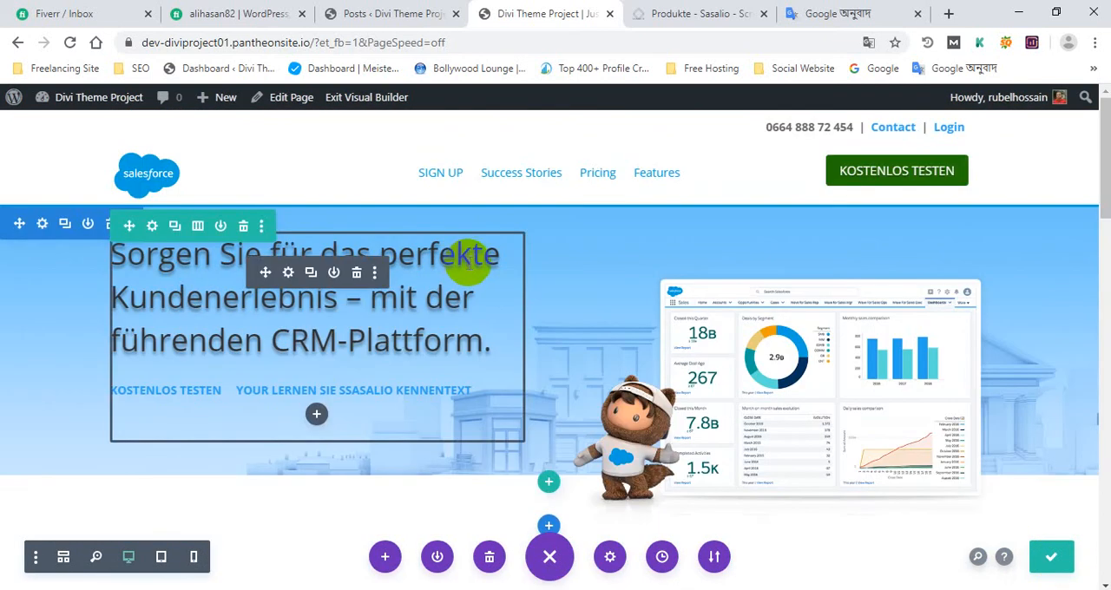
scroll(468, 265, "down", 12)
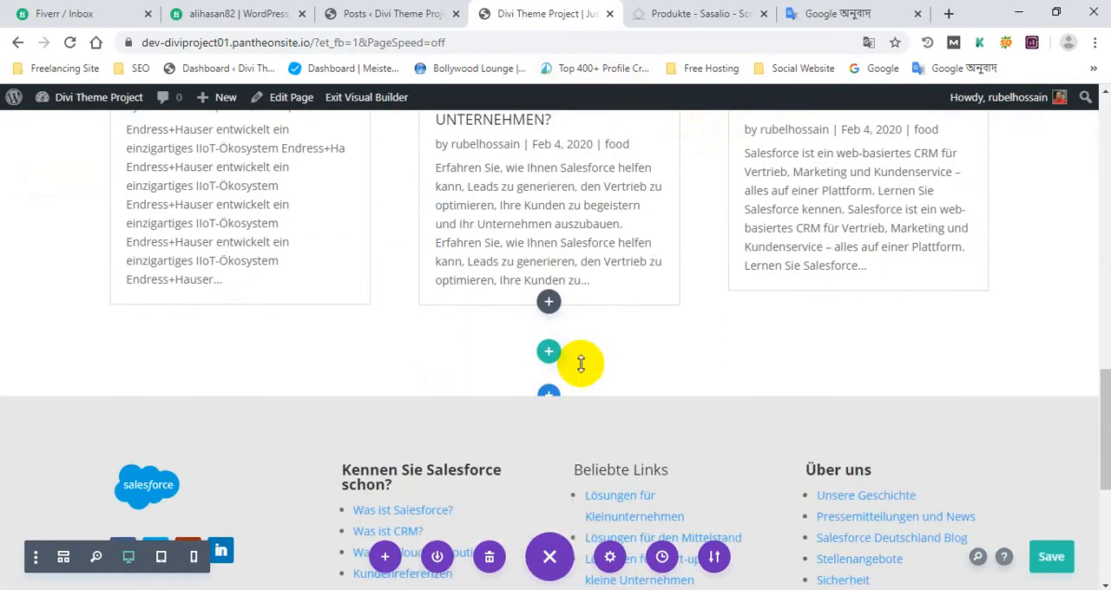
scroll(533, 355, "down", 4)
scroll(538, 352, "up", 7)
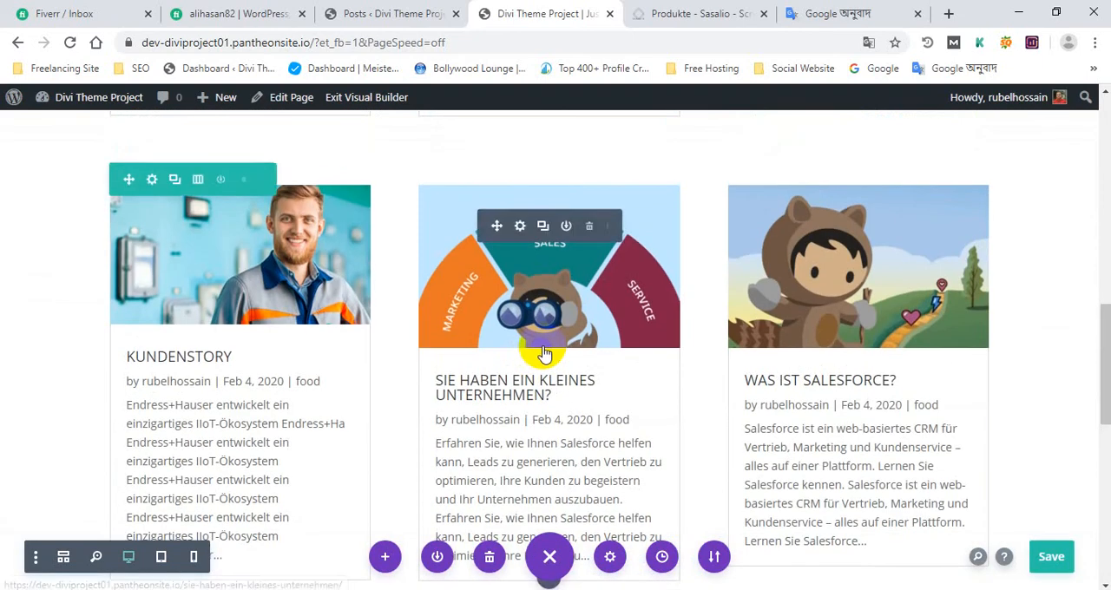
left_click(714, 14)
scroll(390, 299, "down", 6)
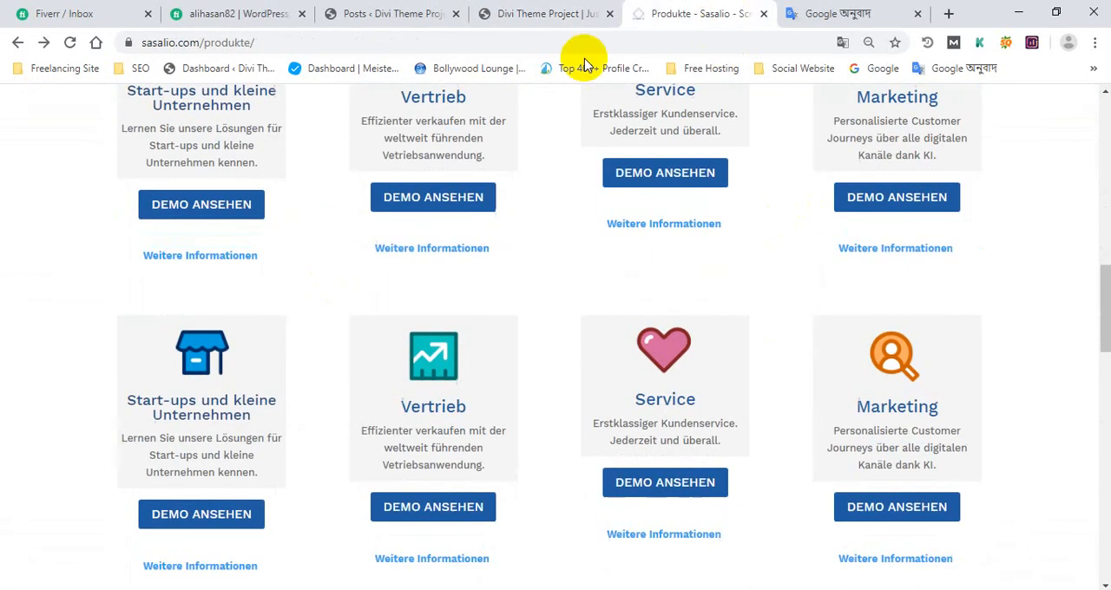
left_click(564, 14)
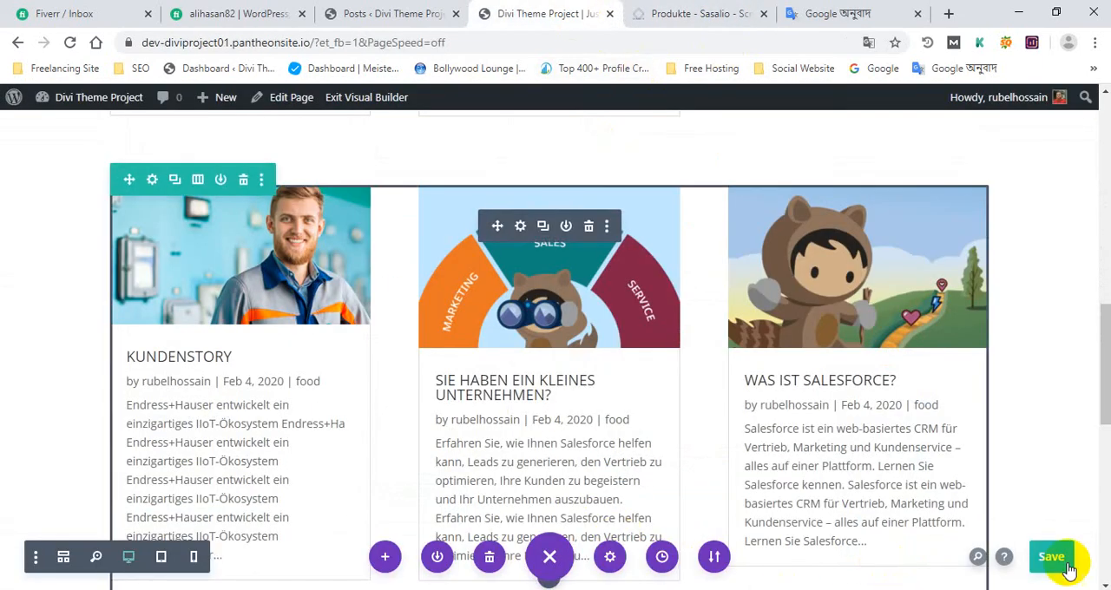